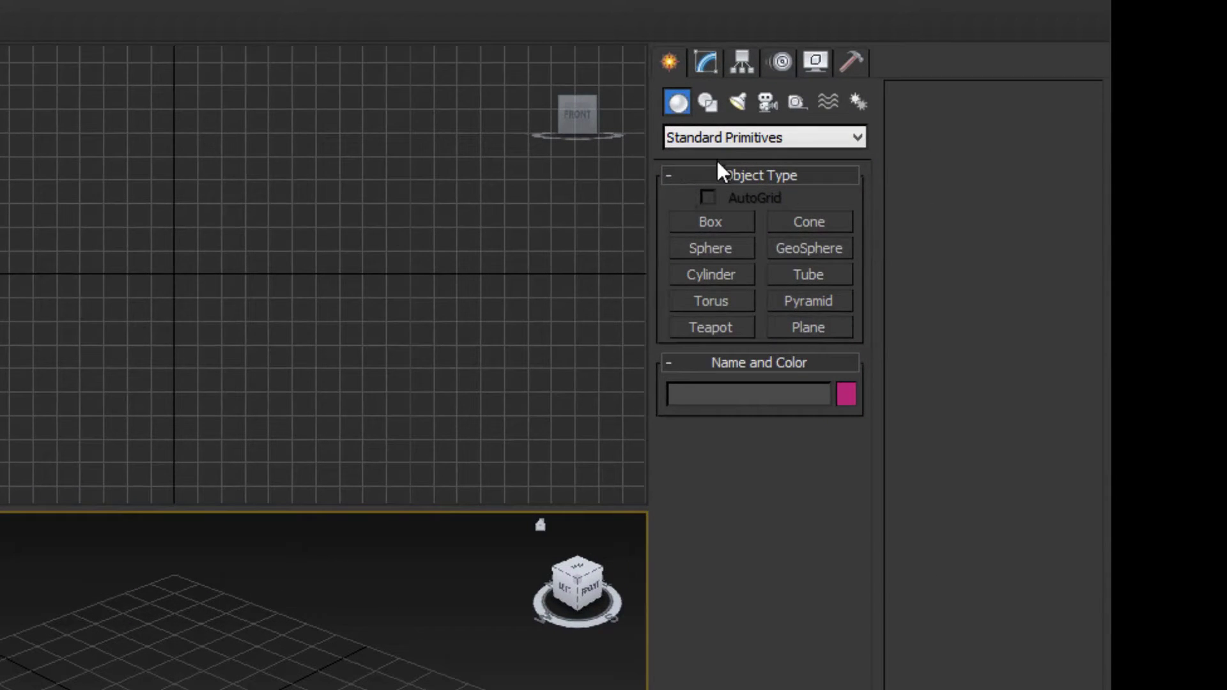
- Draw a six-sided NGon, NGon001, about 24.707" radius, at the Top viewport centre
{"action": "left_click", "coordinate": [711, 109]}
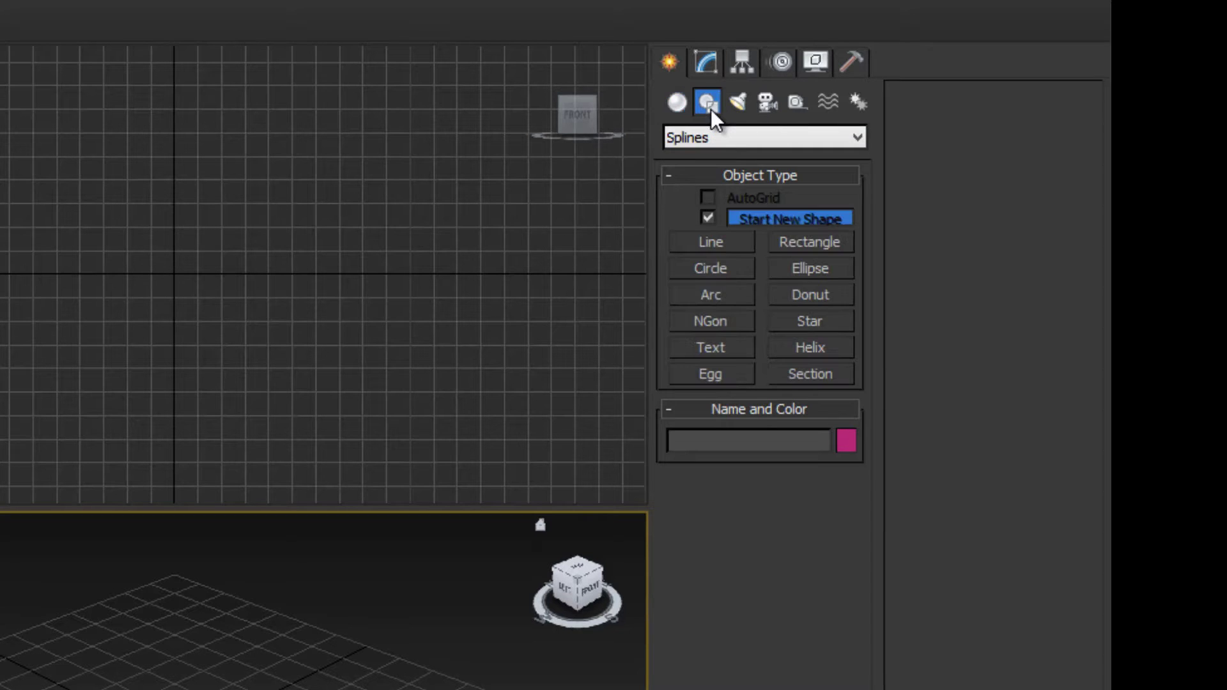
{"action": "left_click", "coordinate": [708, 322]}
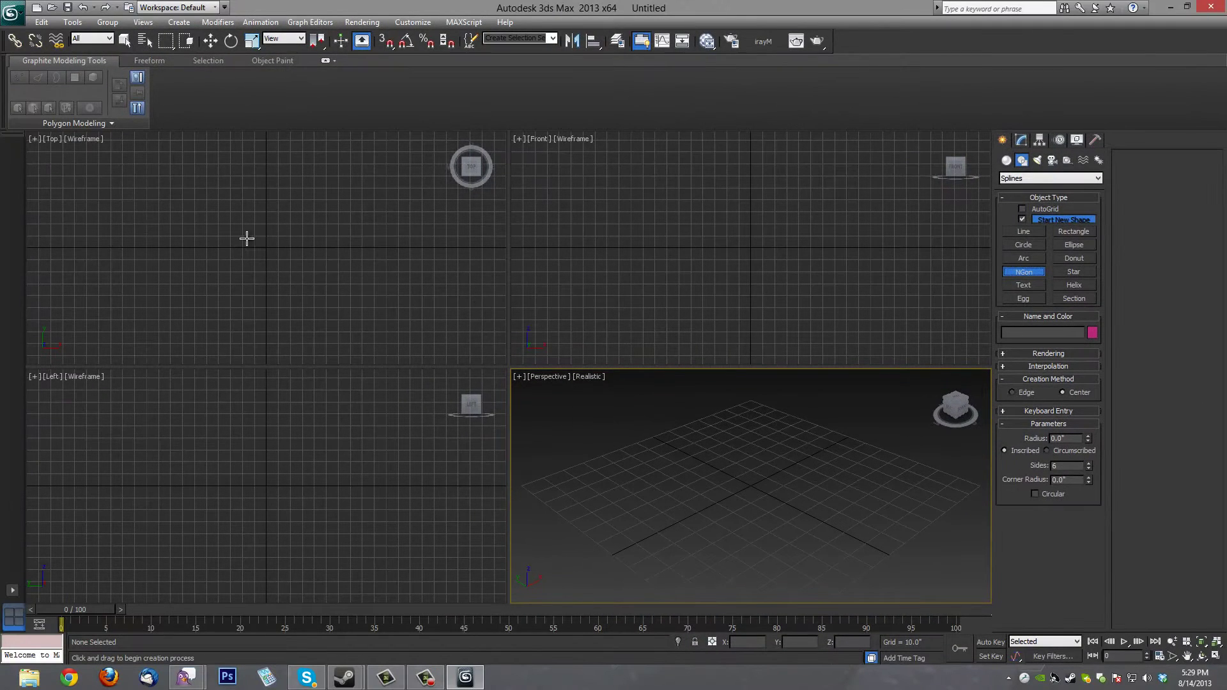
{"action": "left_click_drag", "start_coordinate": [265, 248], "coordinate": [282, 274]}
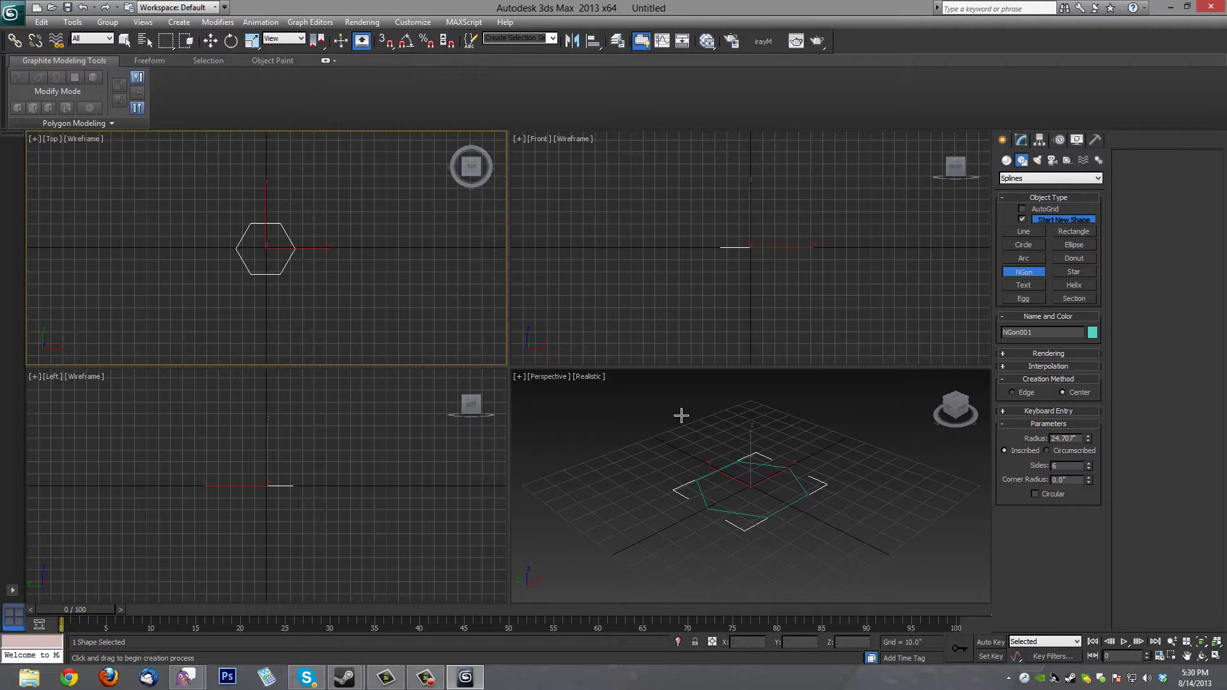
{"action": "middle_click_drag", "start_coordinate": [731, 451], "coordinate": [724, 452]}
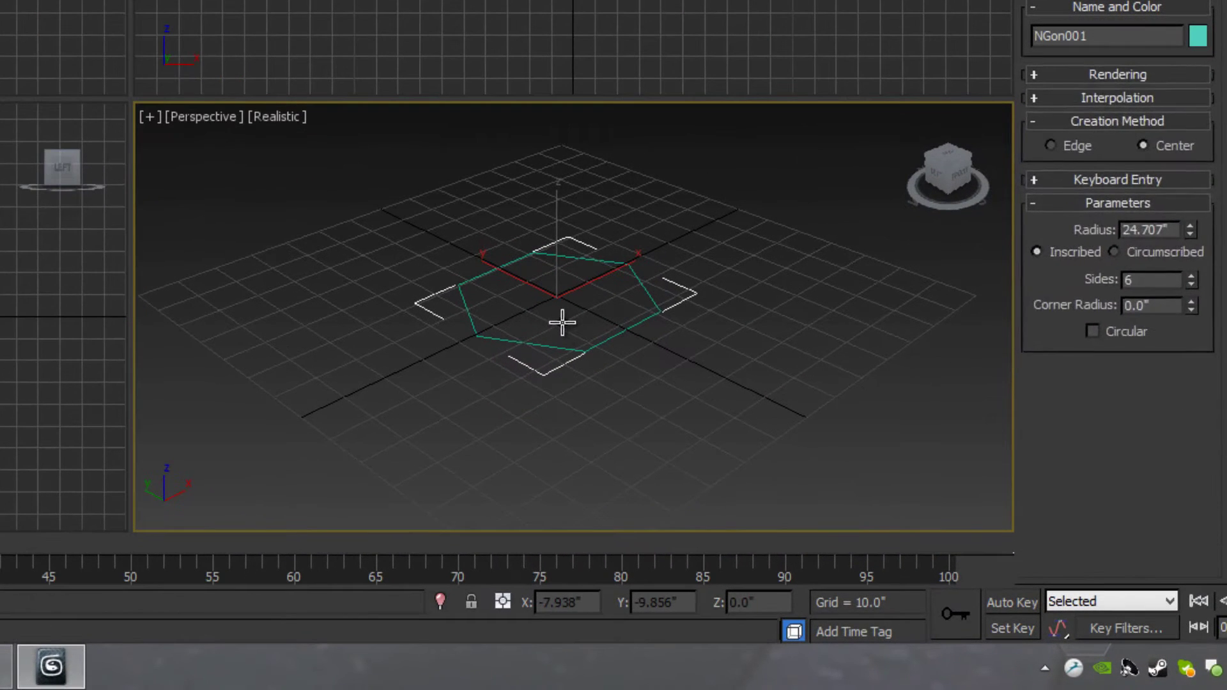
- Convert the hexagon NGon001 to an Editable Poly from the quad menu
{"action": "right_click", "coordinate": [602, 340]}
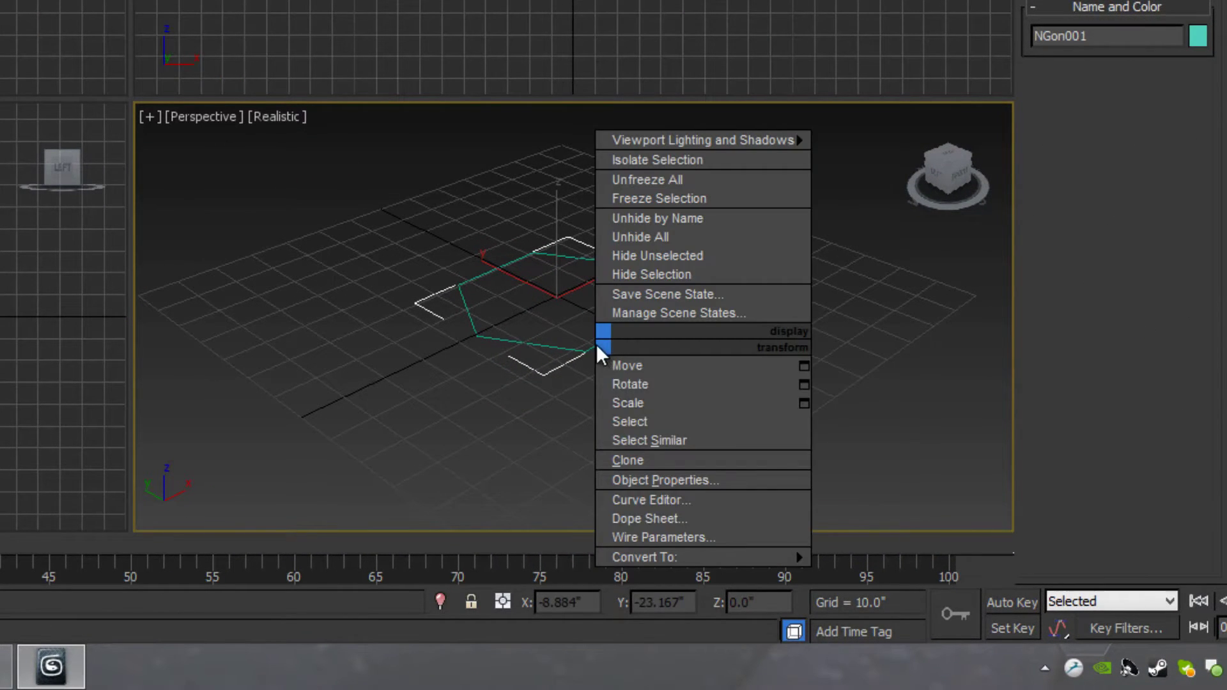
{"action": "mouse_move", "coordinate": [650, 553]}
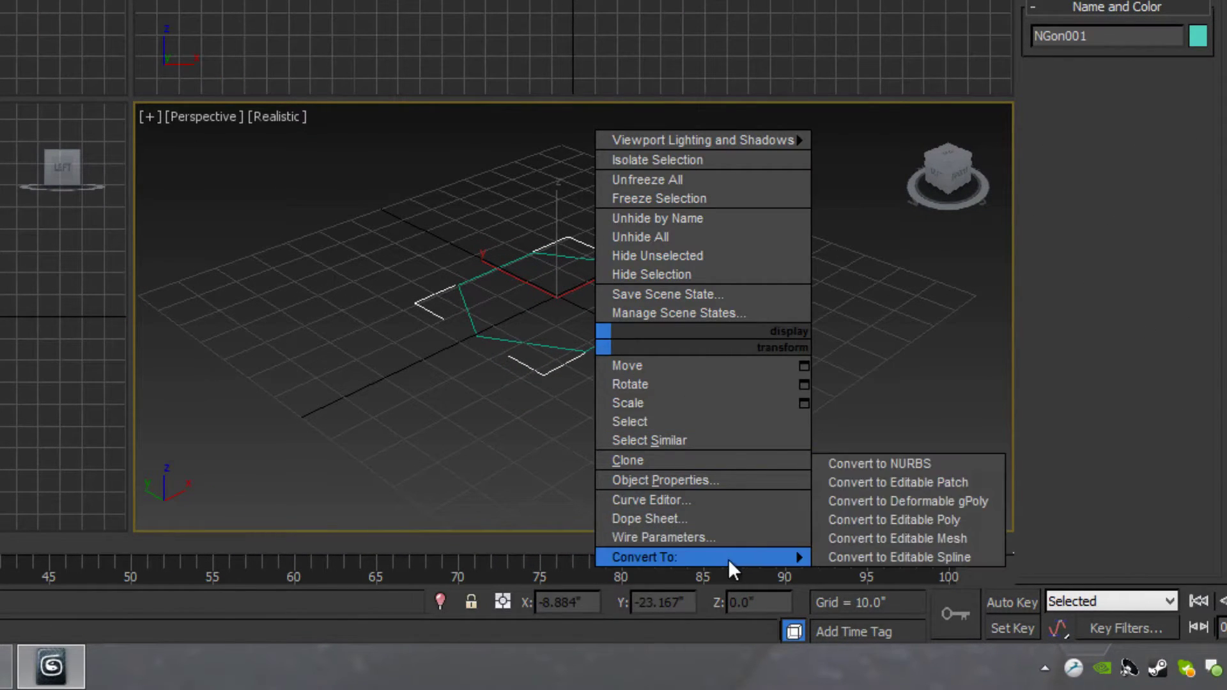
{"action": "left_click", "coordinate": [879, 520]}
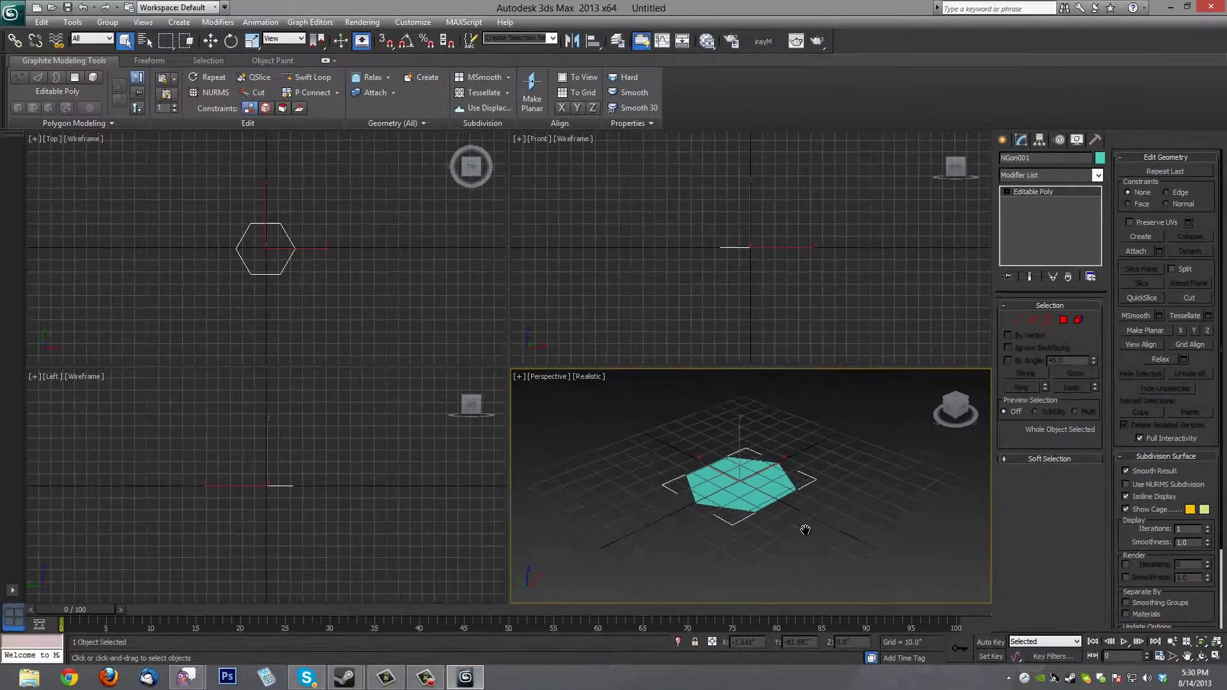
{"action": "middle_click_drag", "start_coordinate": [805, 529], "coordinate": [813, 515]}
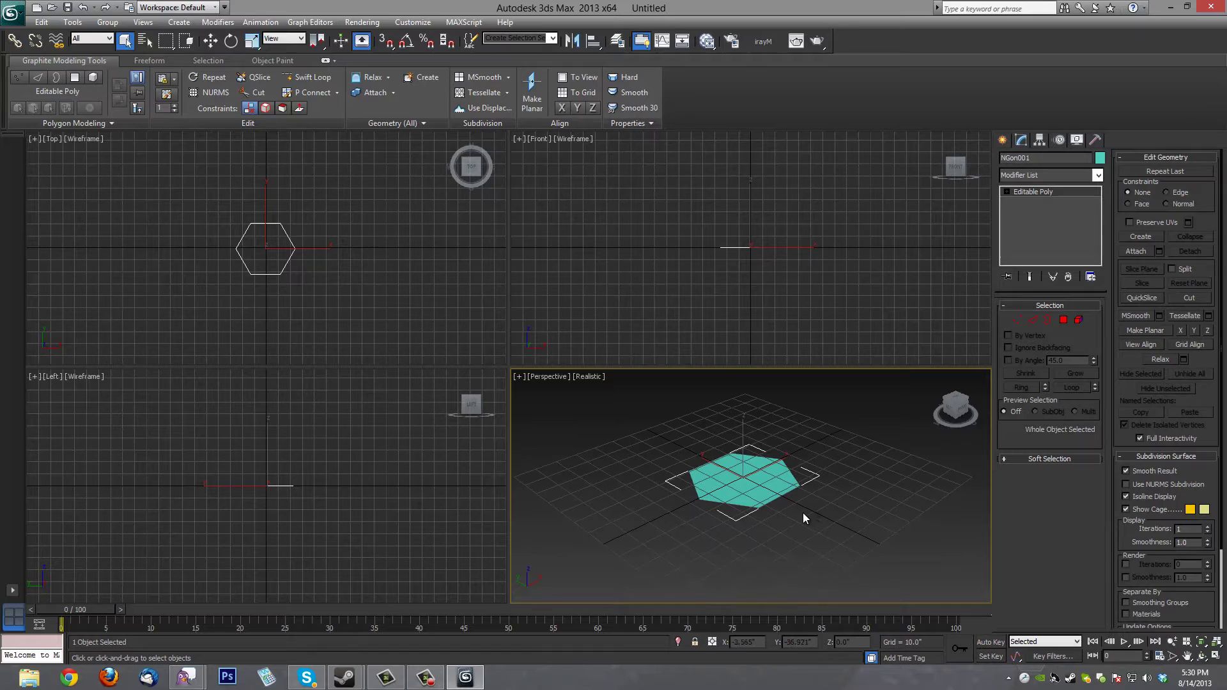
- Turn on Edged Faces (F4) and hide selection brackets (J) in the perspective view
{"action": "key", "text": "F4"}
{"action": "middle_click_drag", "start_coordinate": [799, 513], "coordinate": [767, 522]}
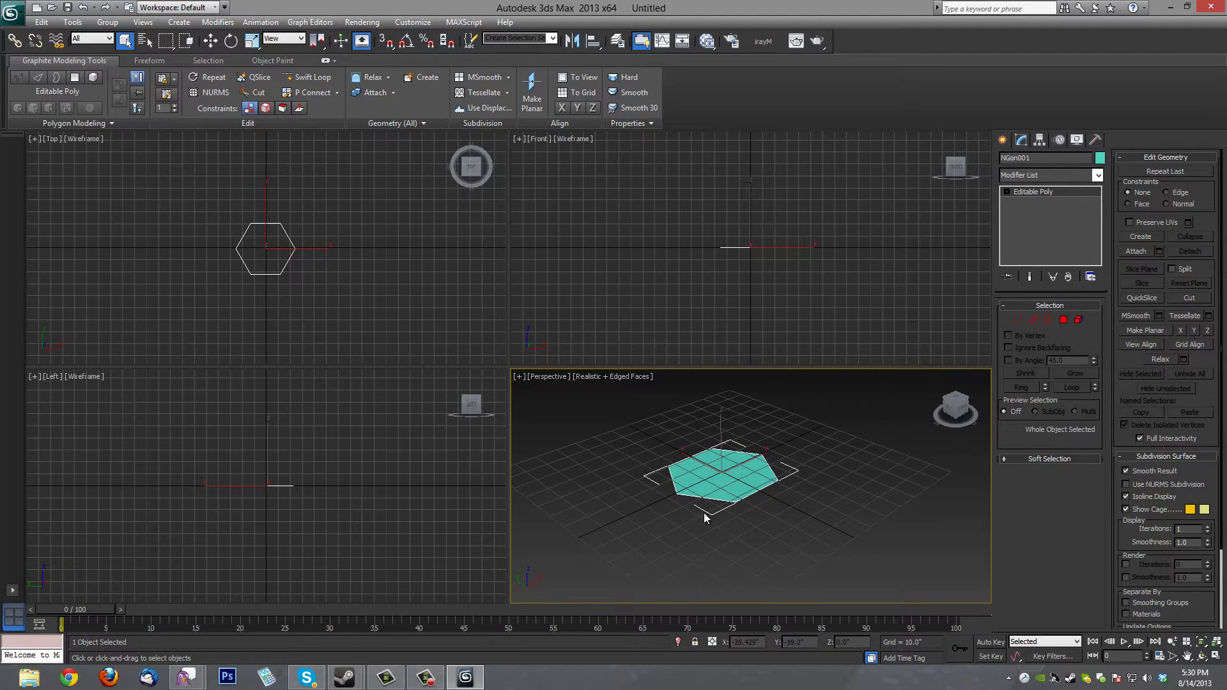
{"action": "key", "text": "j"}
{"action": "middle_click_drag", "start_coordinate": [773, 508], "coordinate": [814, 523]}
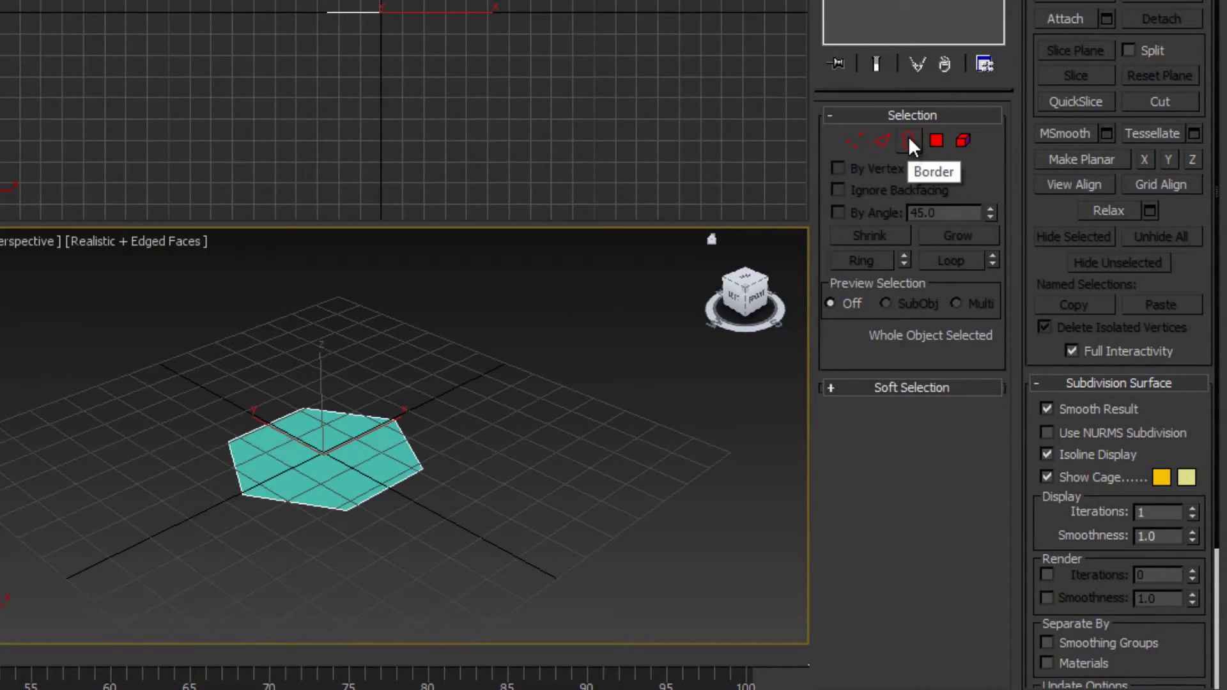
- Shift-drag the hexagon's open border up the Z axis to extrude six vertical walls
{"action": "left_click", "coordinate": [907, 141]}
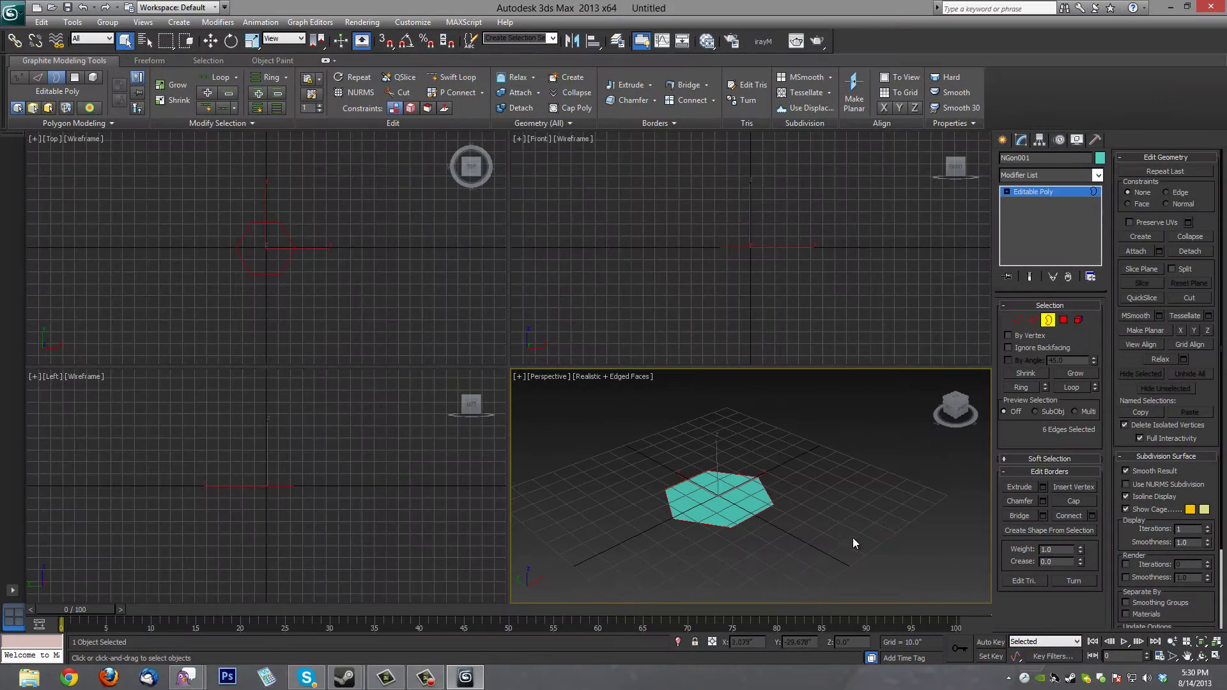
{"action": "right_click", "coordinate": [729, 493]}
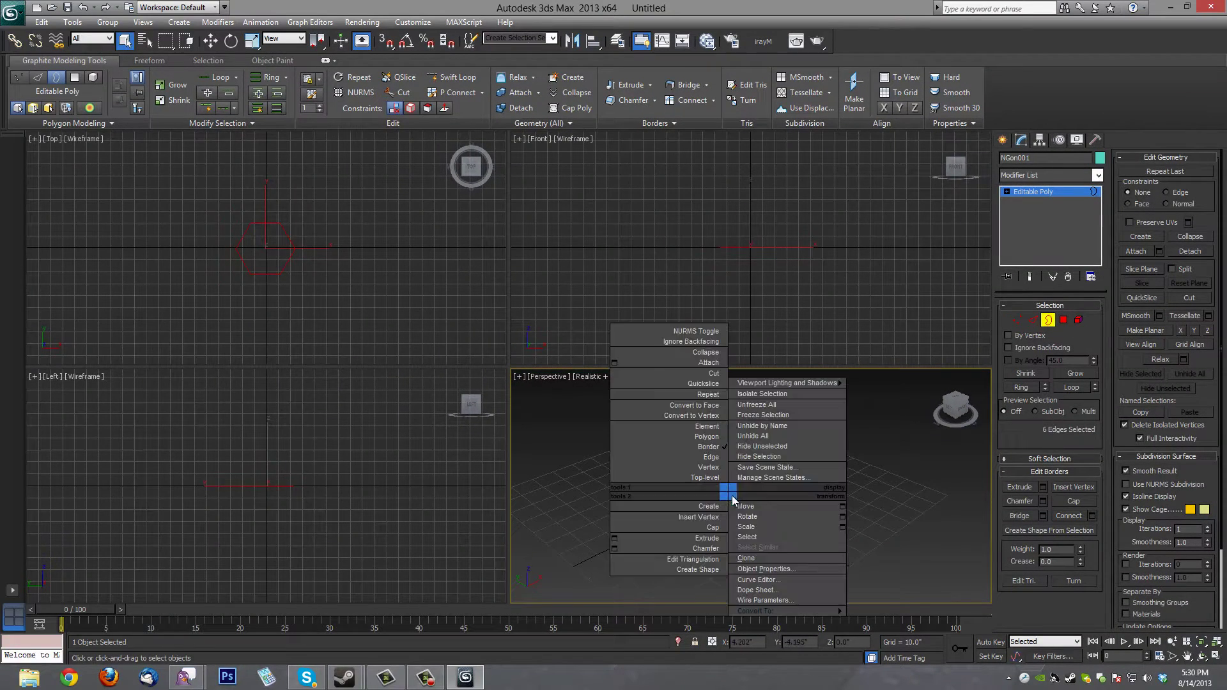
{"action": "left_click", "coordinate": [749, 506]}
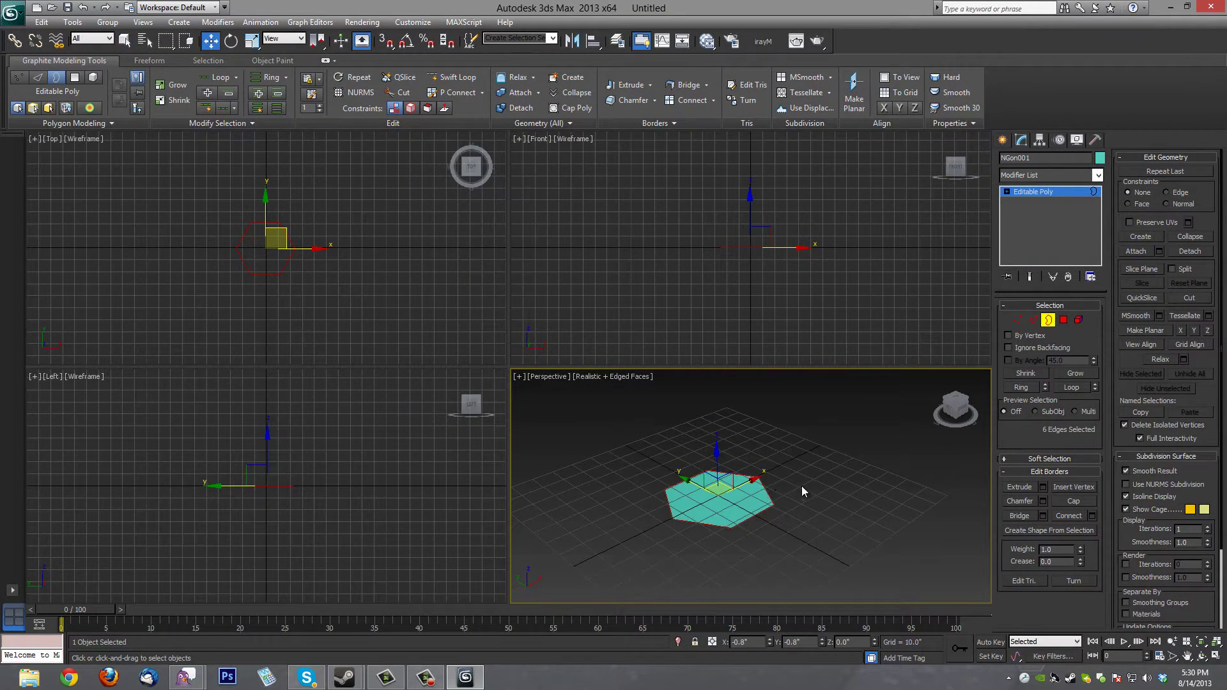
{"action": "left_click_drag", "start_coordinate": [716, 461], "coordinate": [707, 379], "text": "shift"}
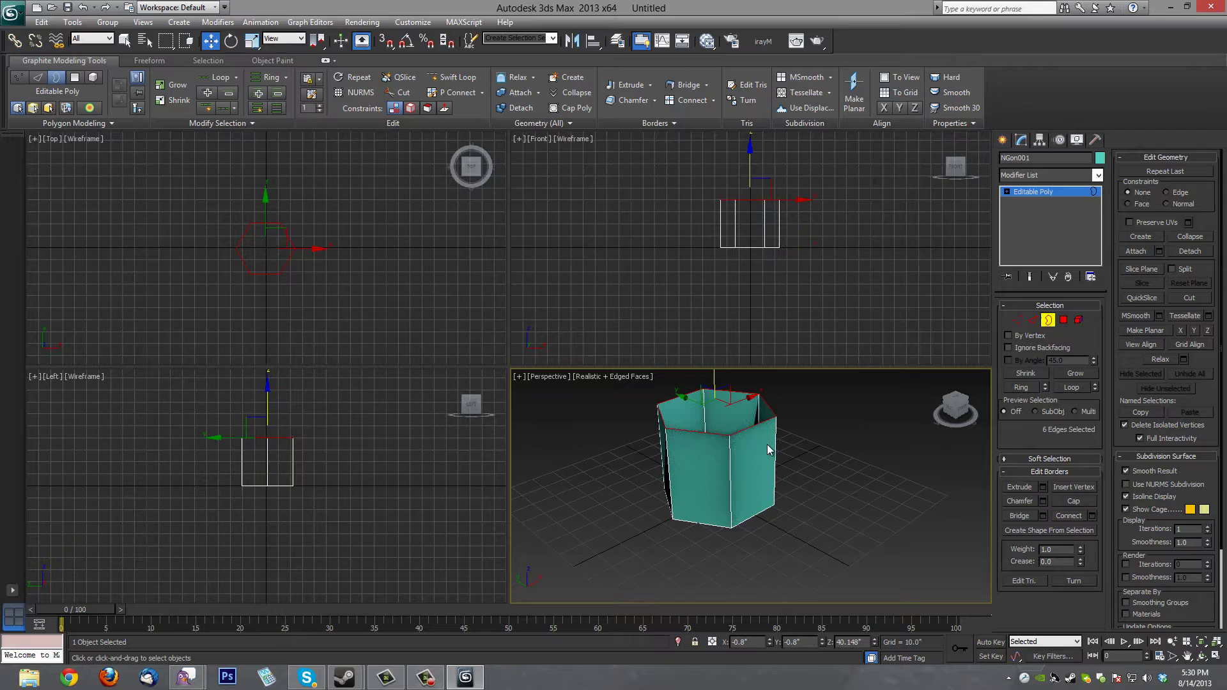
{"action": "middle_click_drag", "start_coordinate": [766, 443], "coordinate": [767, 478]}
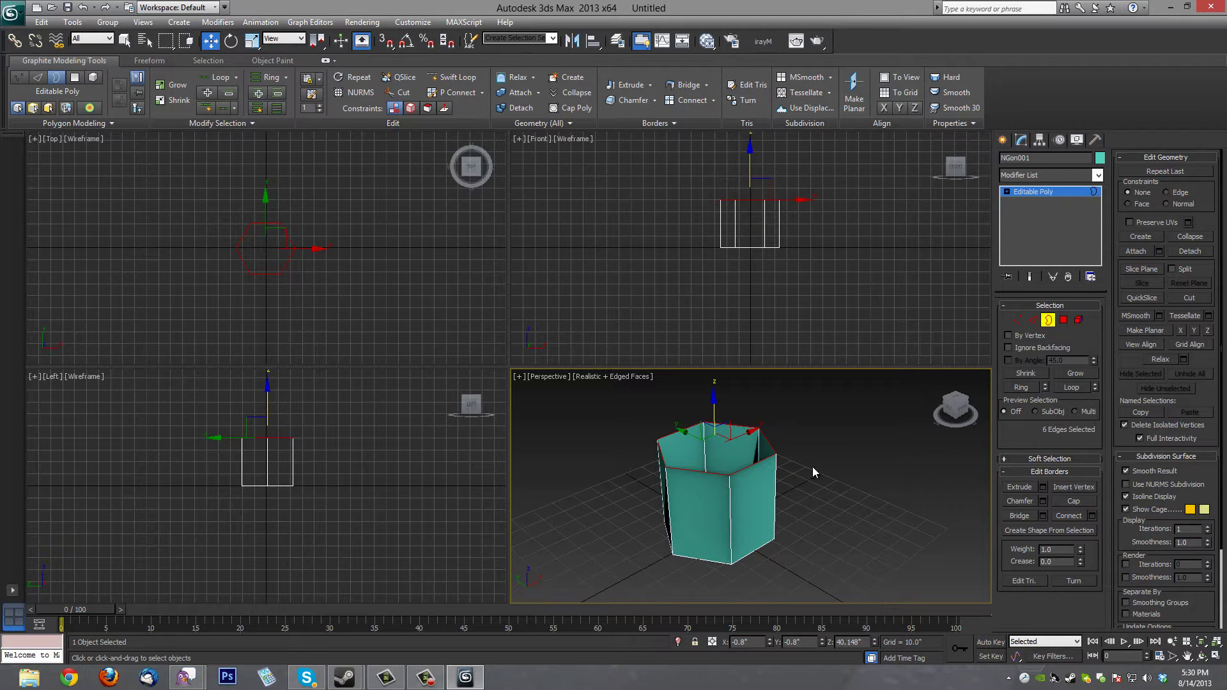
{"action": "middle_click_drag", "start_coordinate": [805, 474], "coordinate": [791, 496], "text": "alt"}
- Exit Border mode, add a TurboSmooth modifier, and return to the Editable Poly level
{"action": "scroll", "coordinate": [798, 502], "scroll_direction": "up", "scroll_amount": 3}
{"action": "scroll", "coordinate": [846, 452], "scroll_direction": "down", "scroll_amount": 5}
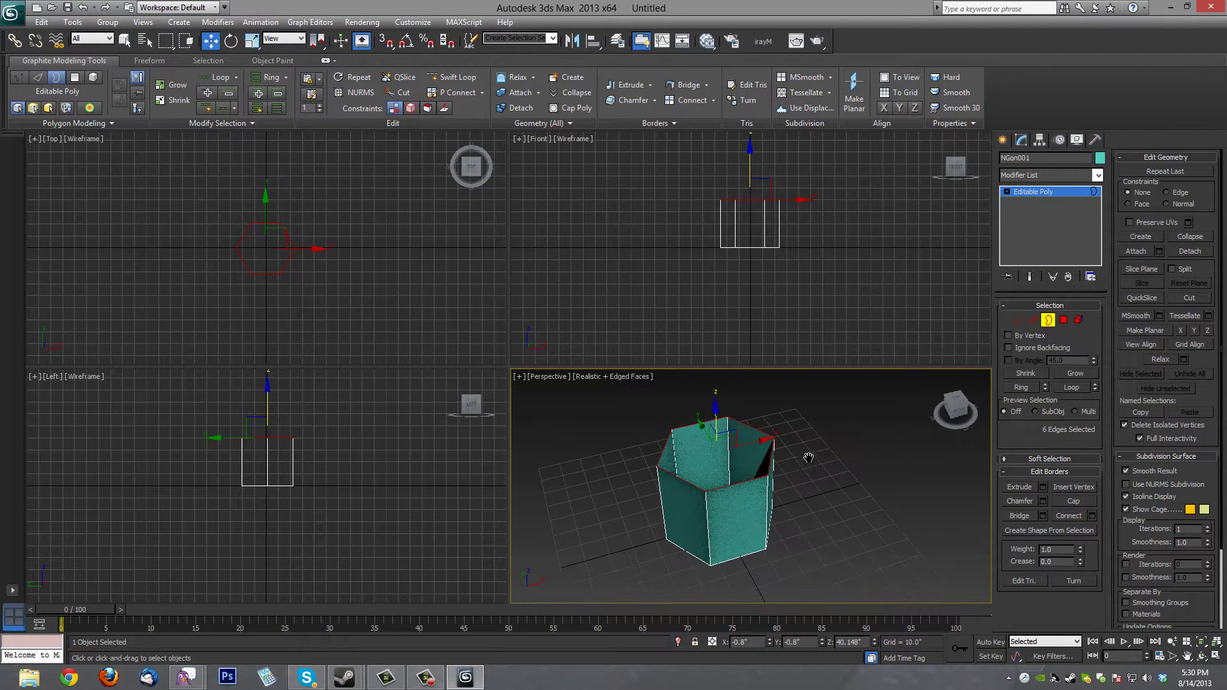
{"action": "left_click", "coordinate": [1048, 320]}
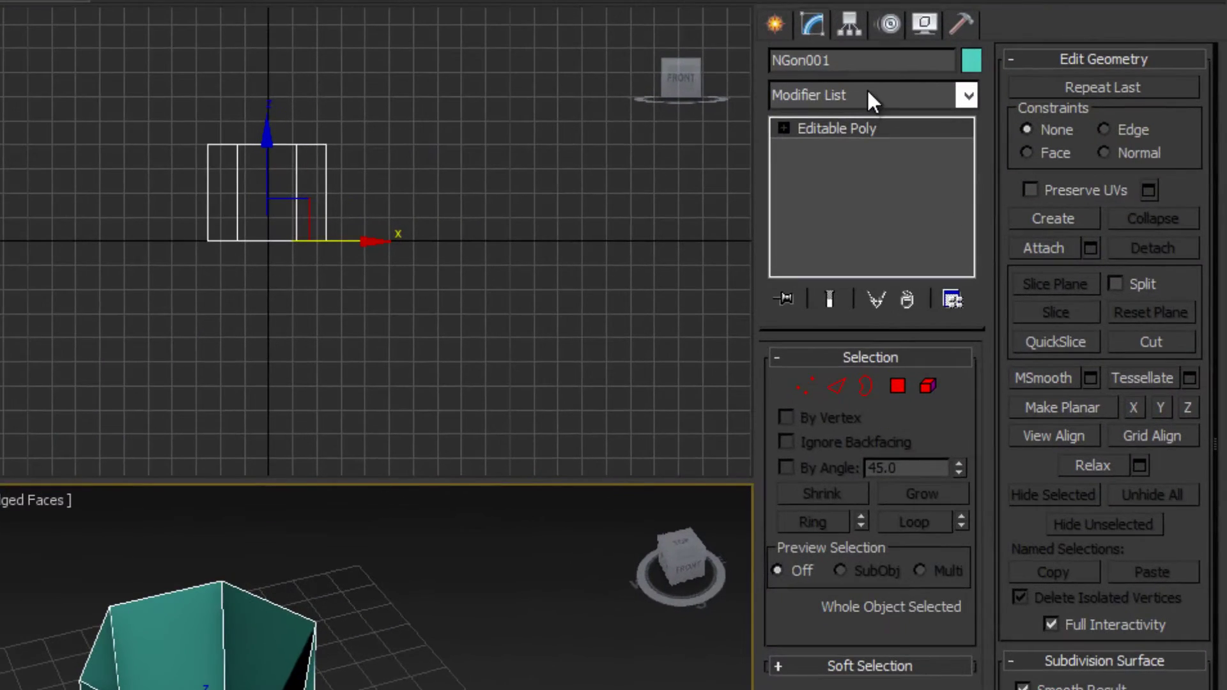
{"action": "left_click", "coordinate": [873, 99]}
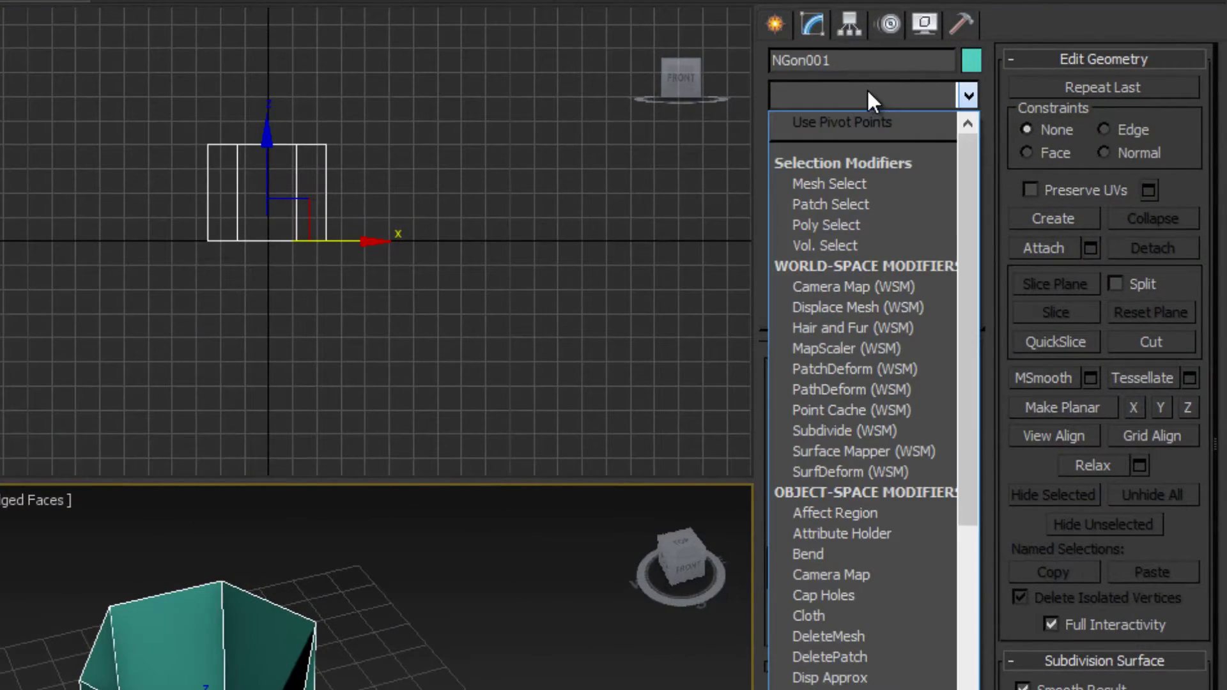
{"action": "key", "text": "t"}
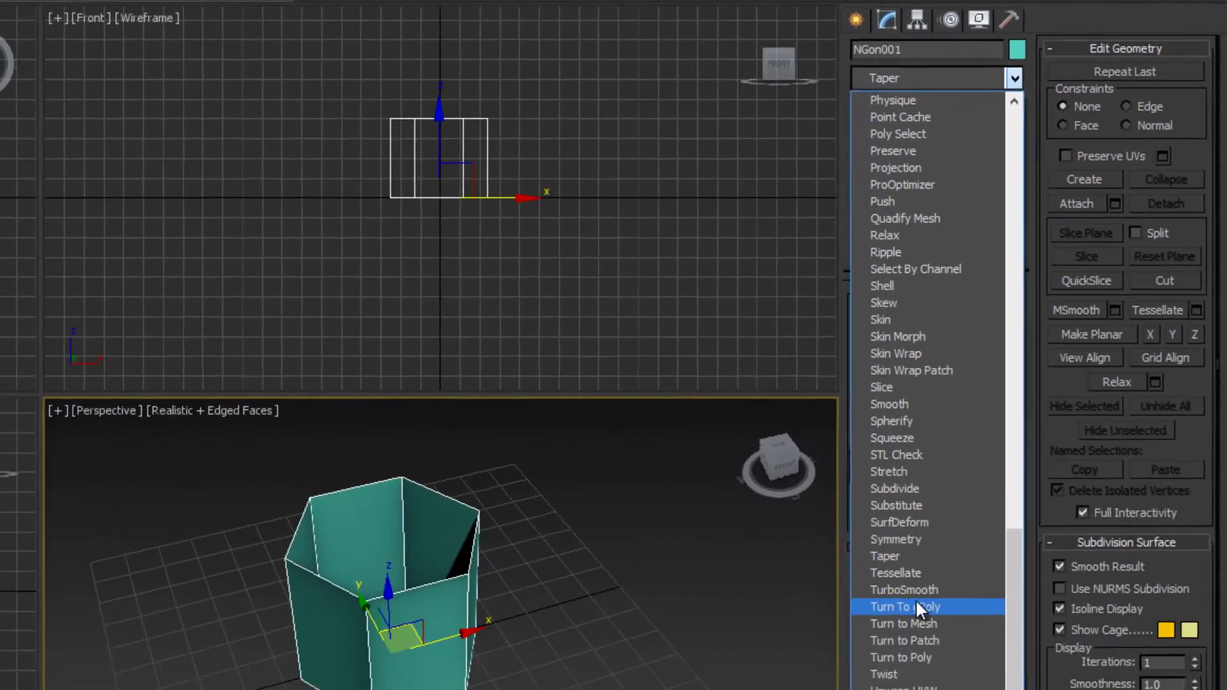
{"action": "left_click", "coordinate": [915, 600]}
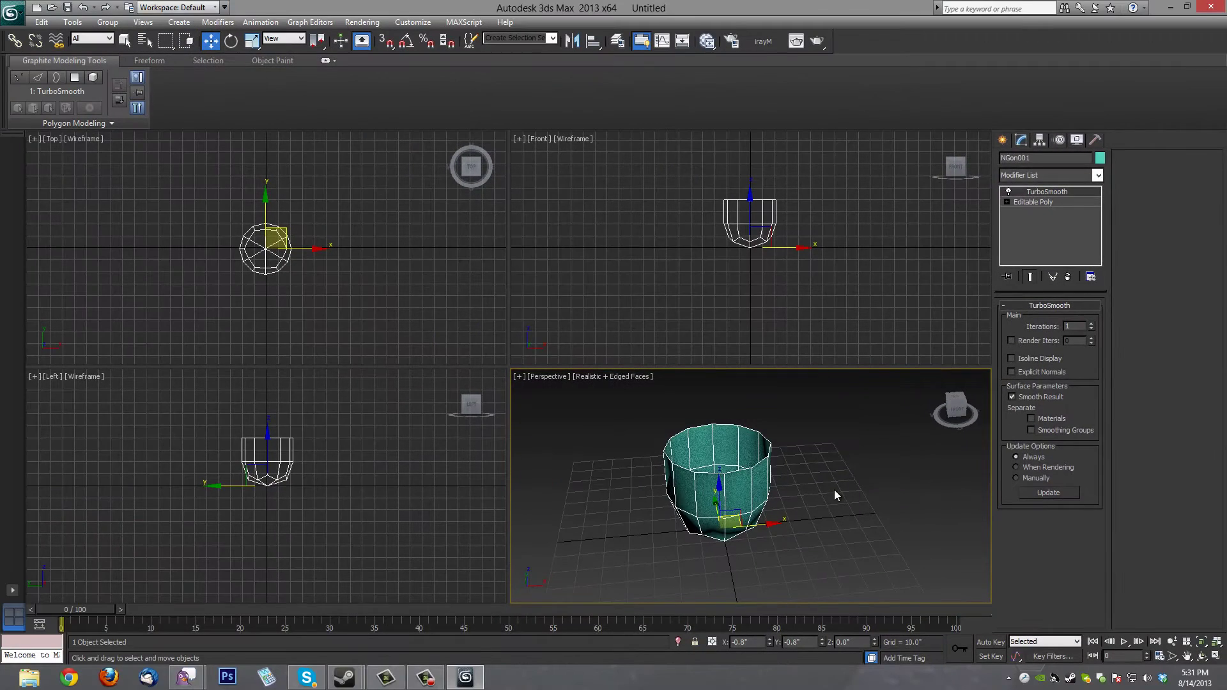
{"action": "middle_click_drag", "start_coordinate": [835, 490], "coordinate": [862, 496], "text": "alt"}
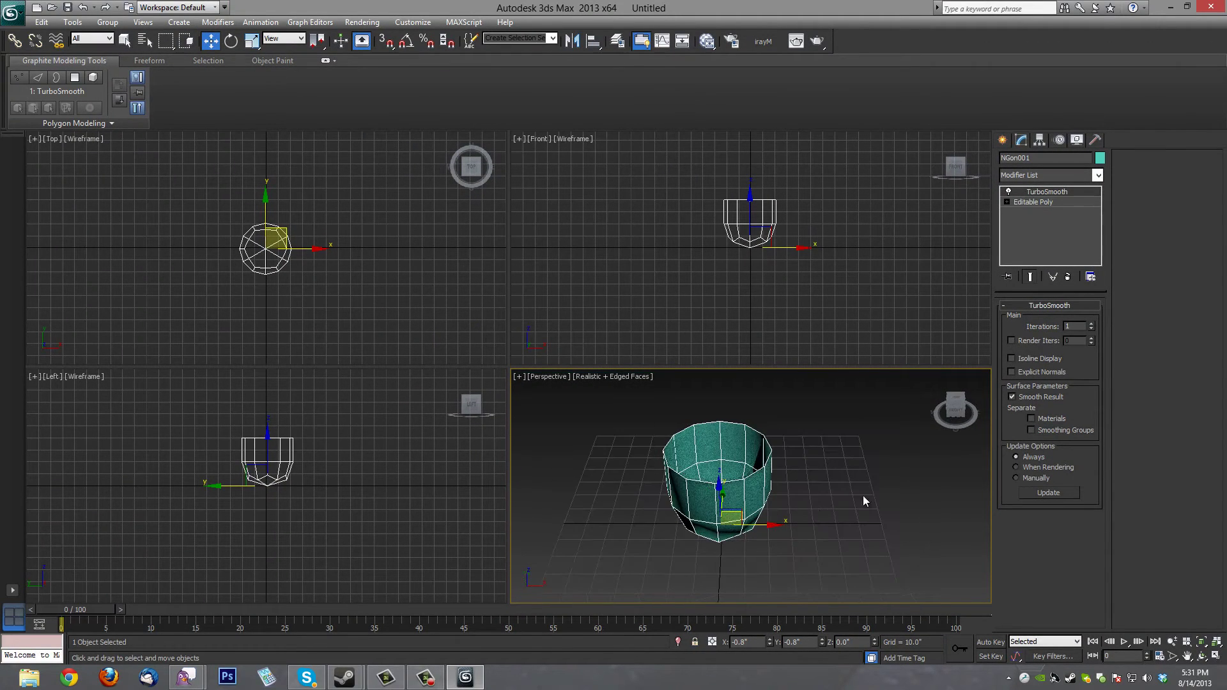
{"action": "left_click", "coordinate": [1031, 201]}
{"action": "middle_click_drag", "start_coordinate": [866, 435], "coordinate": [849, 460], "text": "alt"}
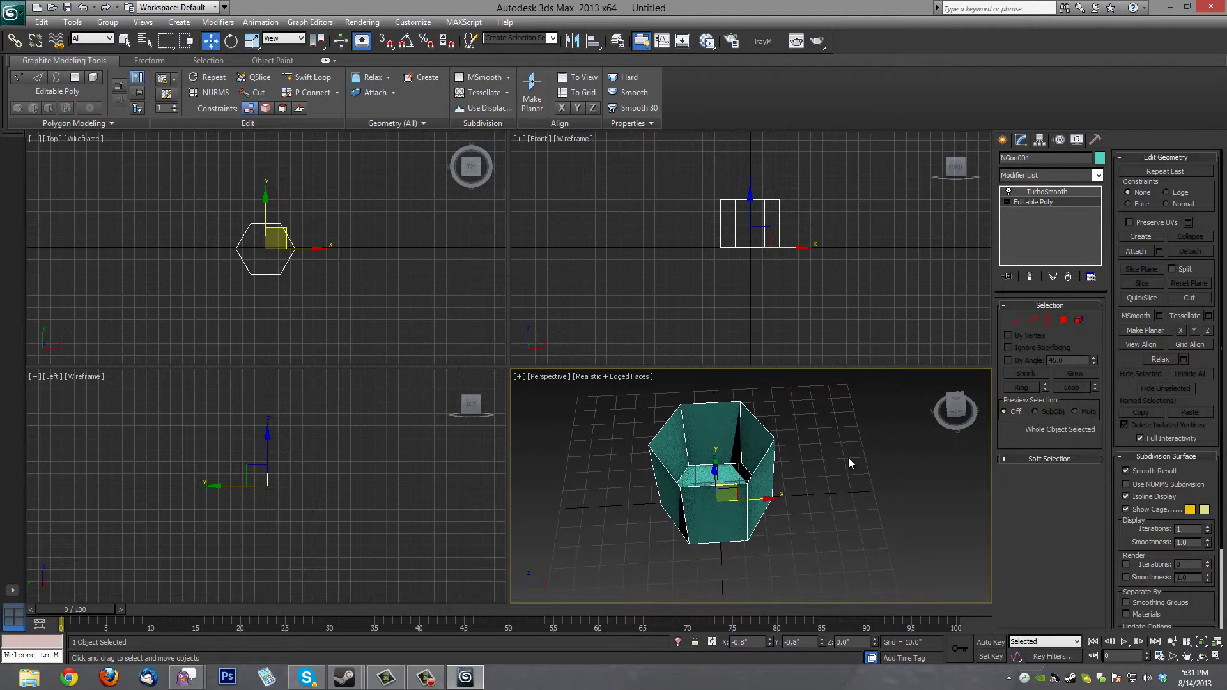
- In Edge mode, pick a vertical wall edge and Ring-select all six corner edges
{"action": "left_click", "coordinate": [1033, 321]}
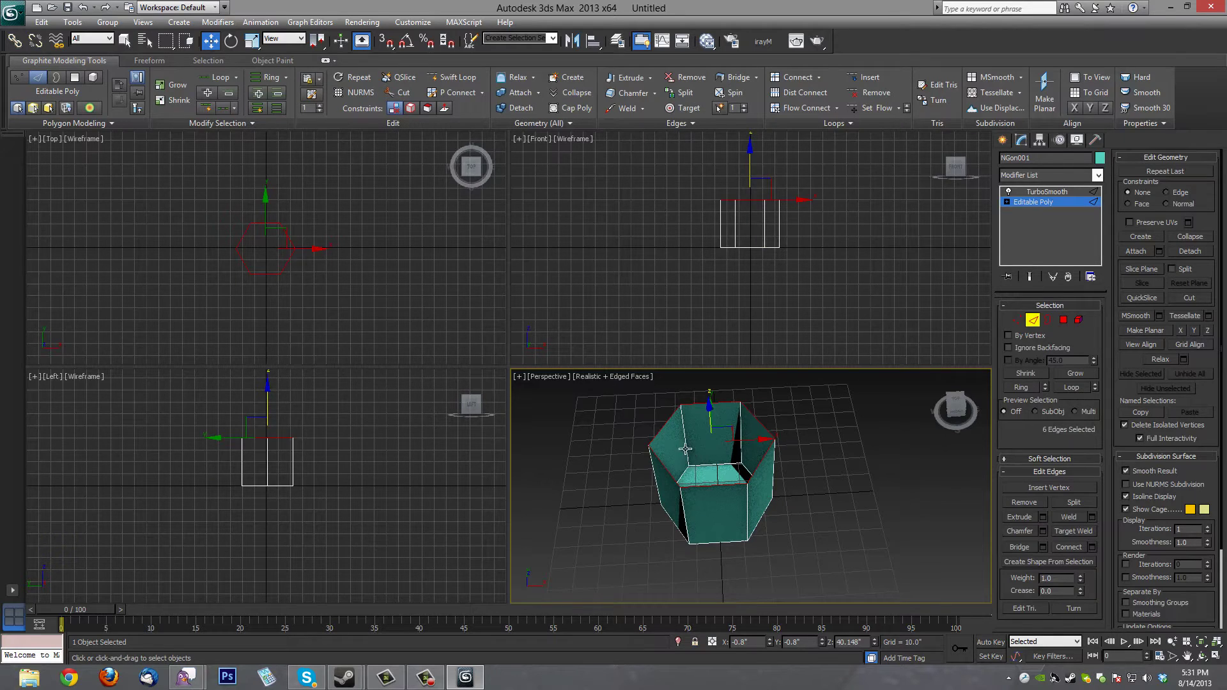
{"action": "left_click", "coordinate": [686, 445]}
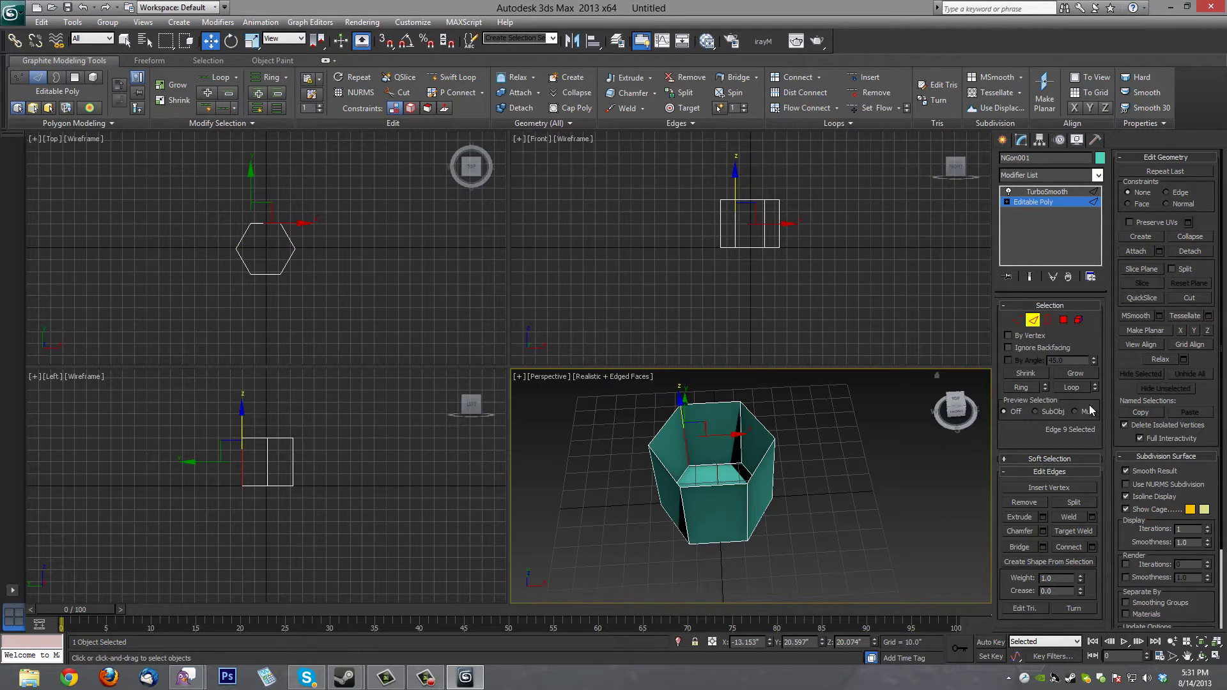
{"action": "left_click", "coordinate": [1020, 387]}
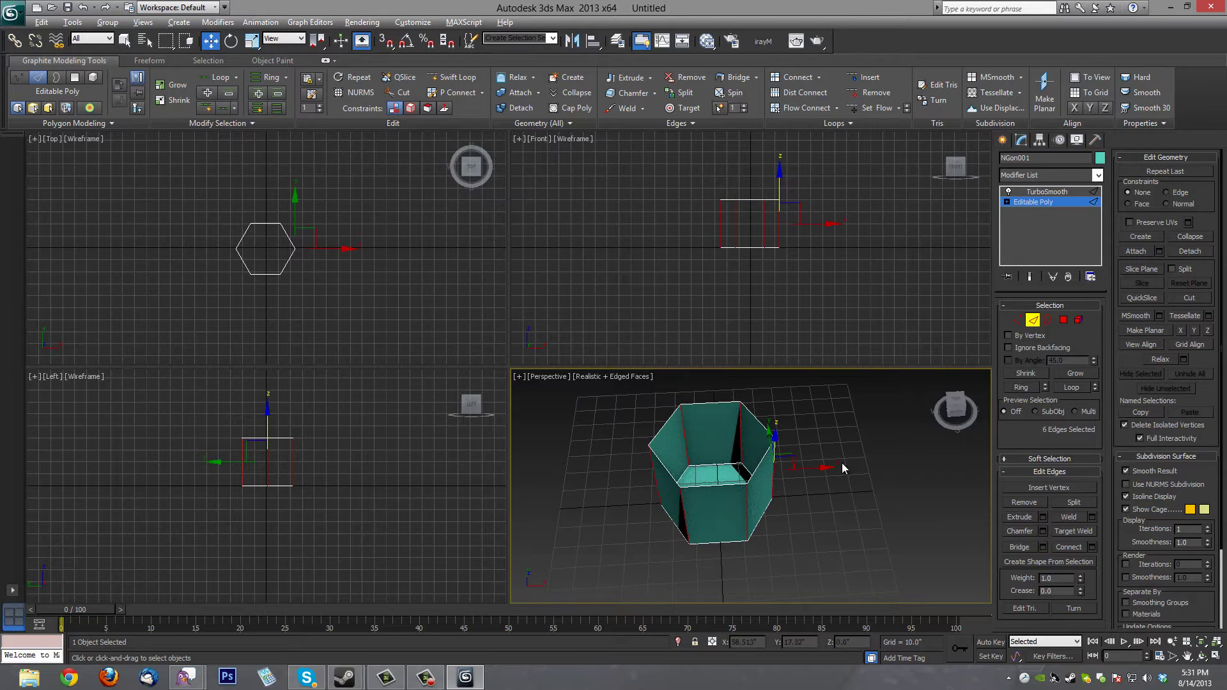
{"action": "mouse_move", "coordinate": [842, 468]}
{"action": "middle_mouse_down", "text": "alt"}
{"action": "mouse_move", "coordinate": [804, 462]}
{"action": "mouse_move", "coordinate": [821, 441]}
{"action": "mouse_move", "coordinate": [850, 486]}
{"action": "mouse_move", "coordinate": [795, 494]}
{"action": "mouse_move", "coordinate": [745, 454]}
{"action": "mouse_move", "coordinate": [841, 447]}
{"action": "middle_mouse_up", "text": "alt"}
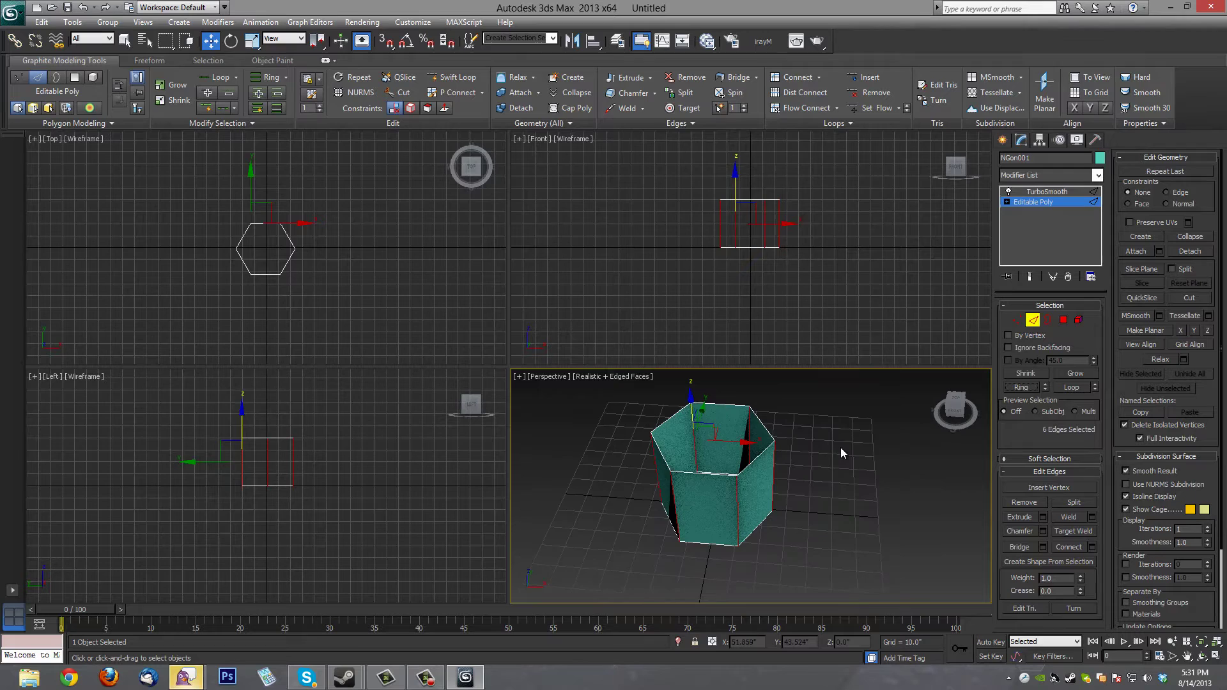
{"action": "key", "text": "ctrl+z"}
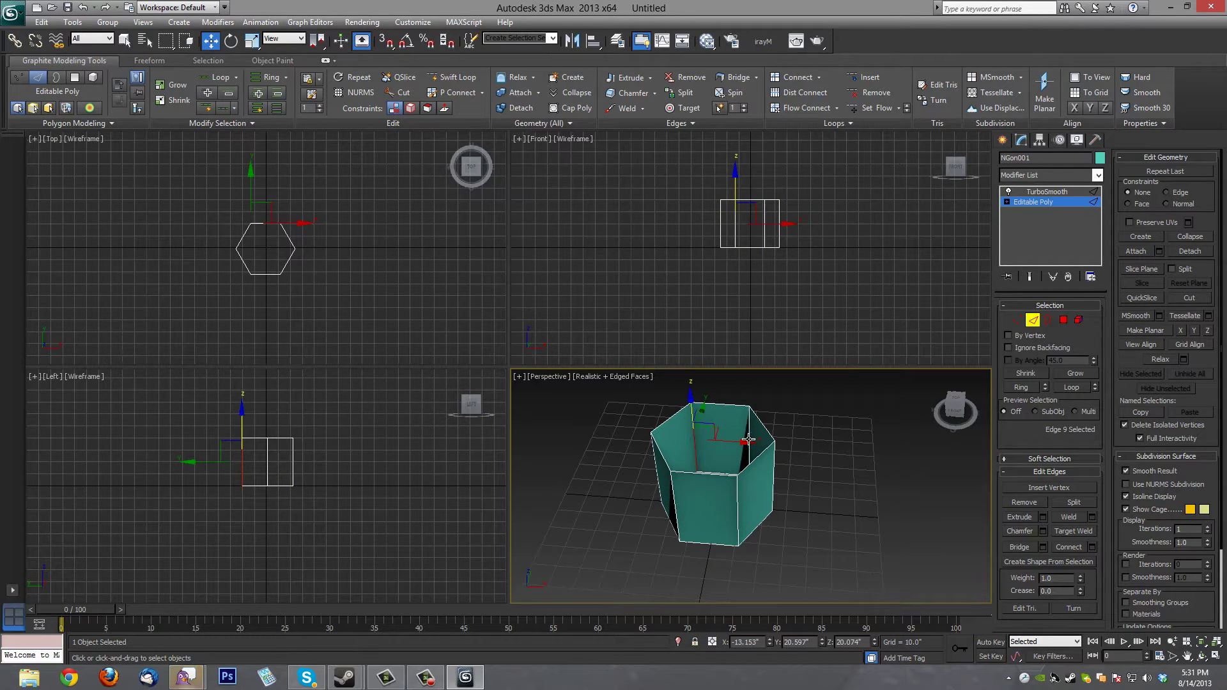
{"action": "key", "text": "ctrl+y"}
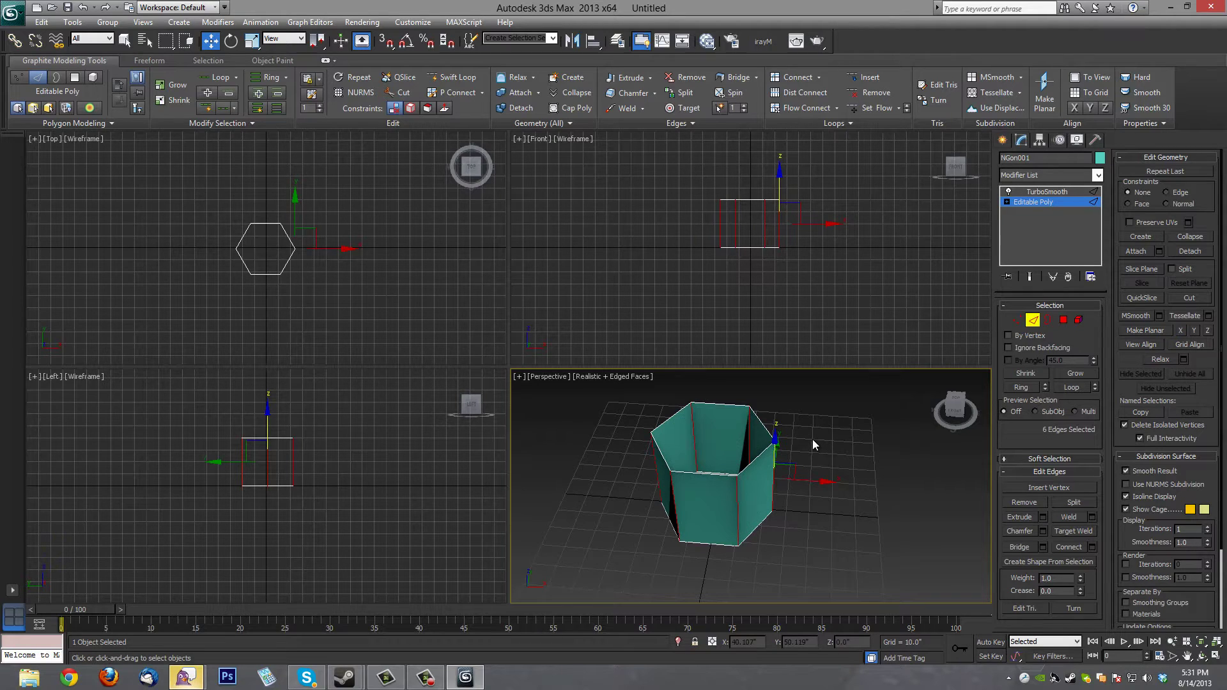
{"action": "mouse_move", "coordinate": [813, 444]}
{"action": "middle_mouse_down", "text": "alt"}
{"action": "mouse_move", "coordinate": [813, 466]}
{"action": "mouse_move", "coordinate": [718, 431]}
{"action": "mouse_move", "coordinate": [803, 424]}
{"action": "mouse_move", "coordinate": [814, 454]}
{"action": "middle_mouse_up", "text": "alt"}
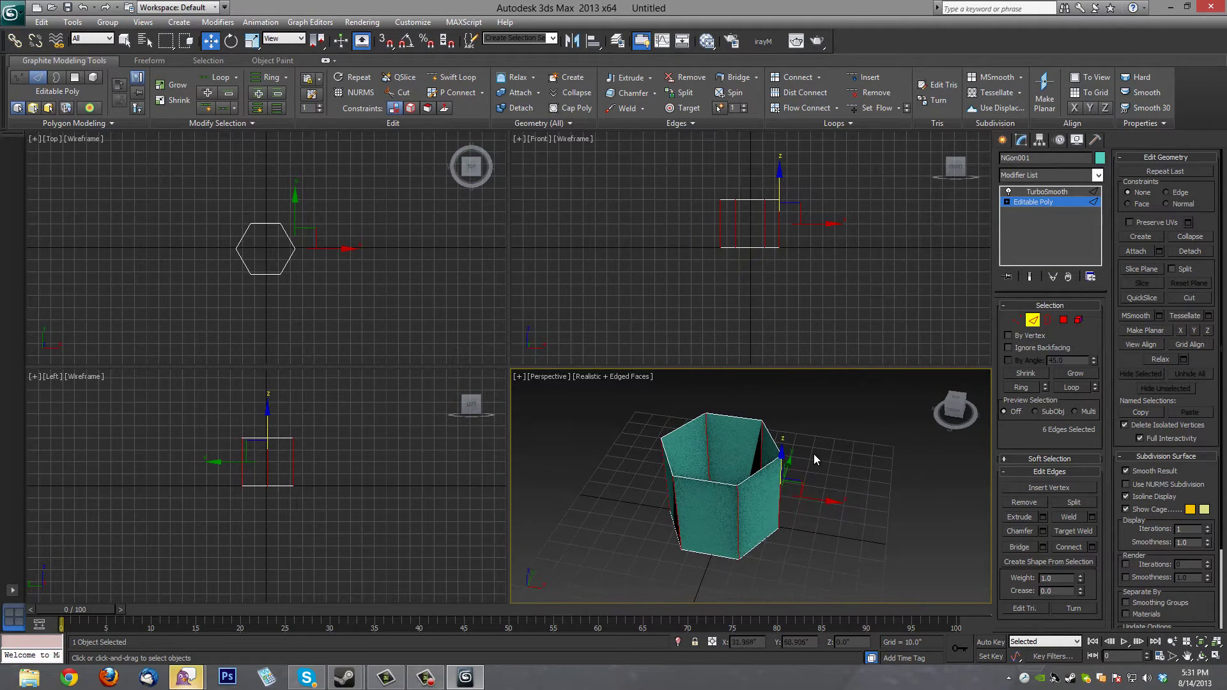
{"action": "scroll", "coordinate": [766, 441], "scroll_direction": "up", "scroll_amount": 3}
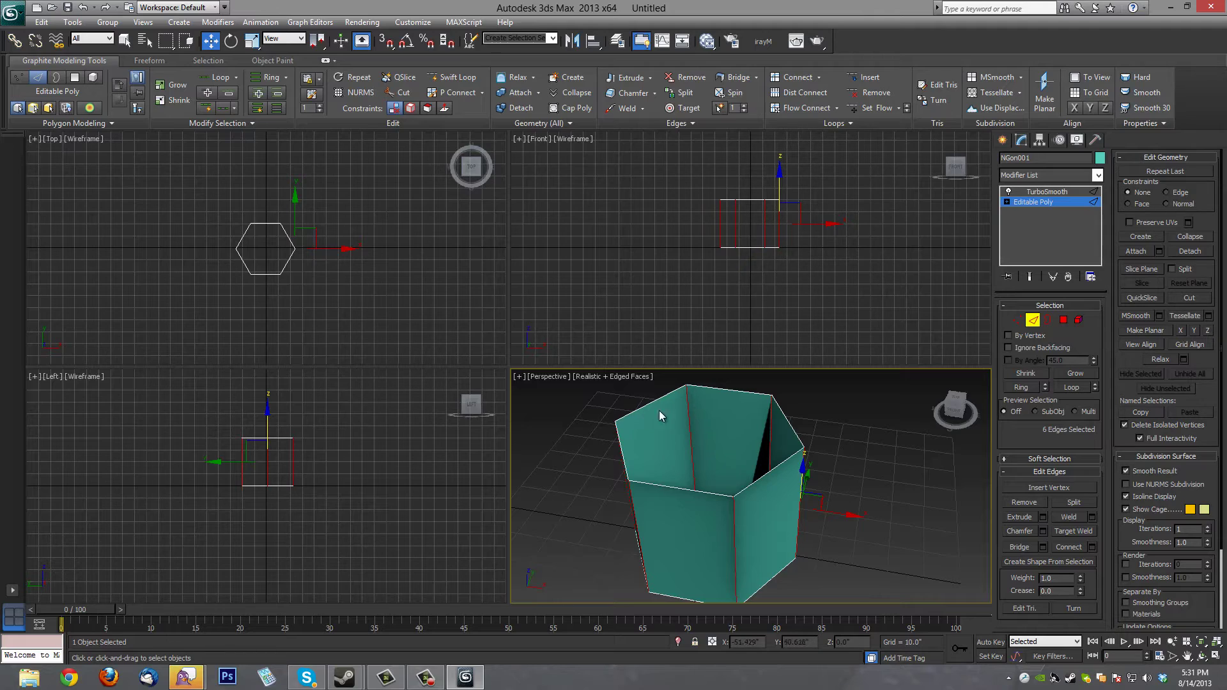
{"action": "left_click", "coordinate": [765, 460]}
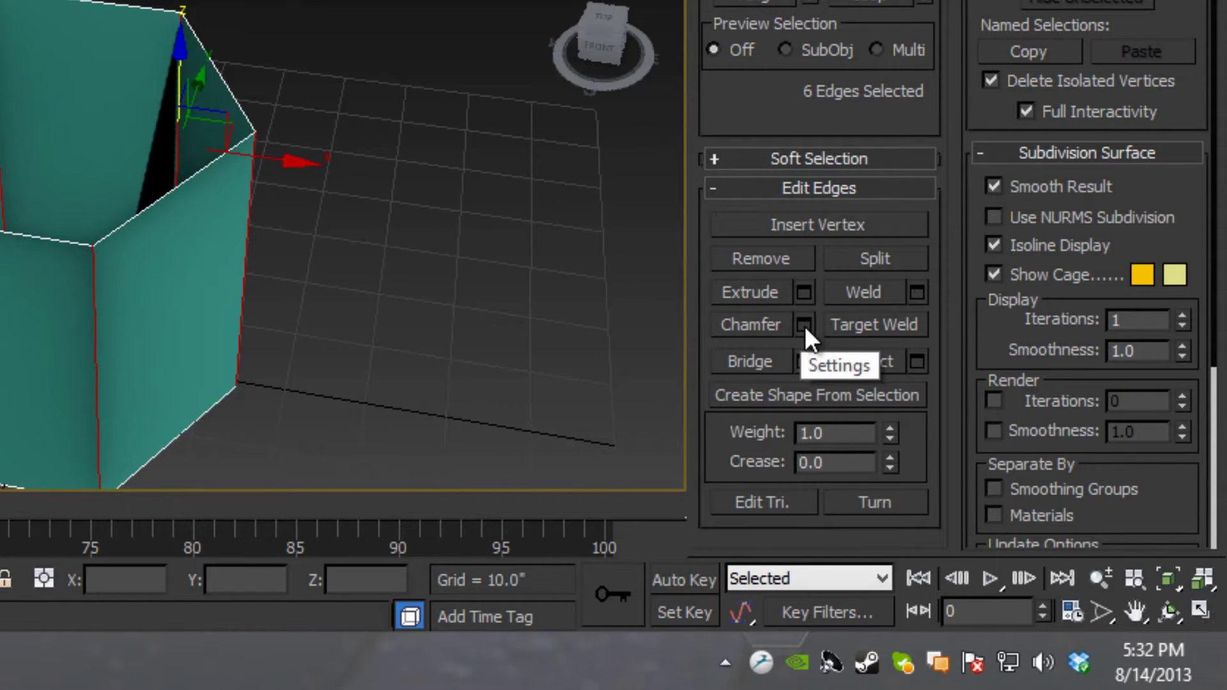
- Chamfer the six vertical edges by 1.0" with 2 segments, then exit Edge mode
{"action": "left_click", "coordinate": [804, 325]}
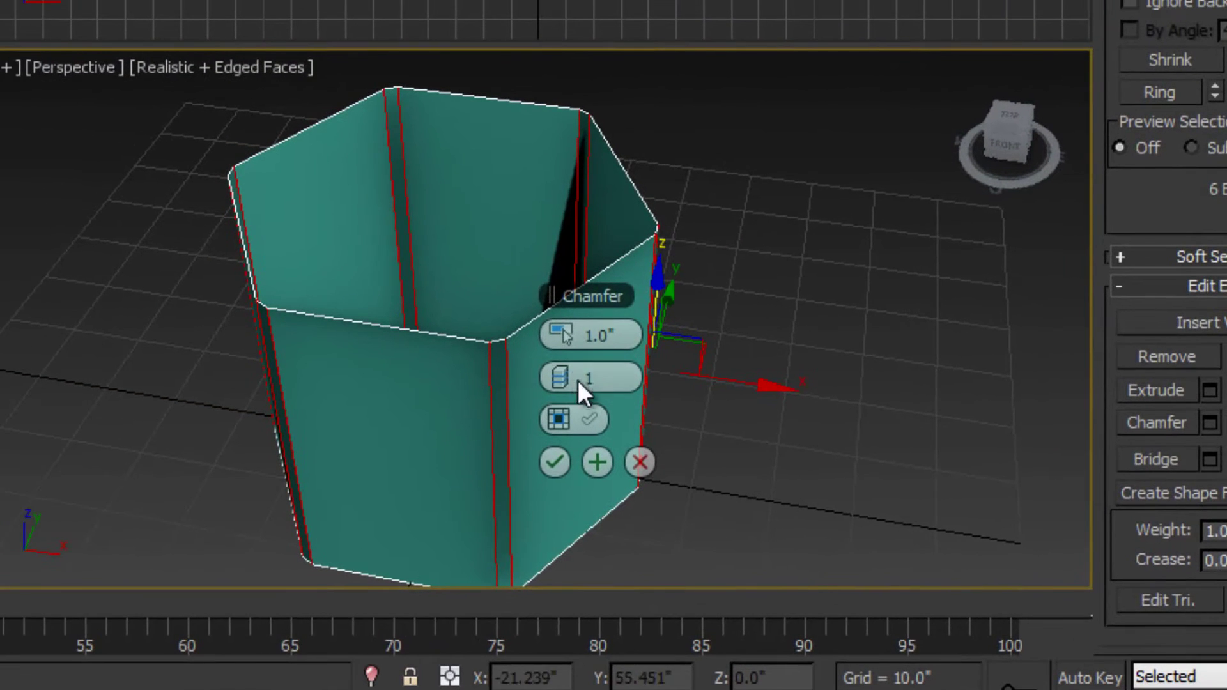
{"action": "left_click", "coordinate": [465, 348]}
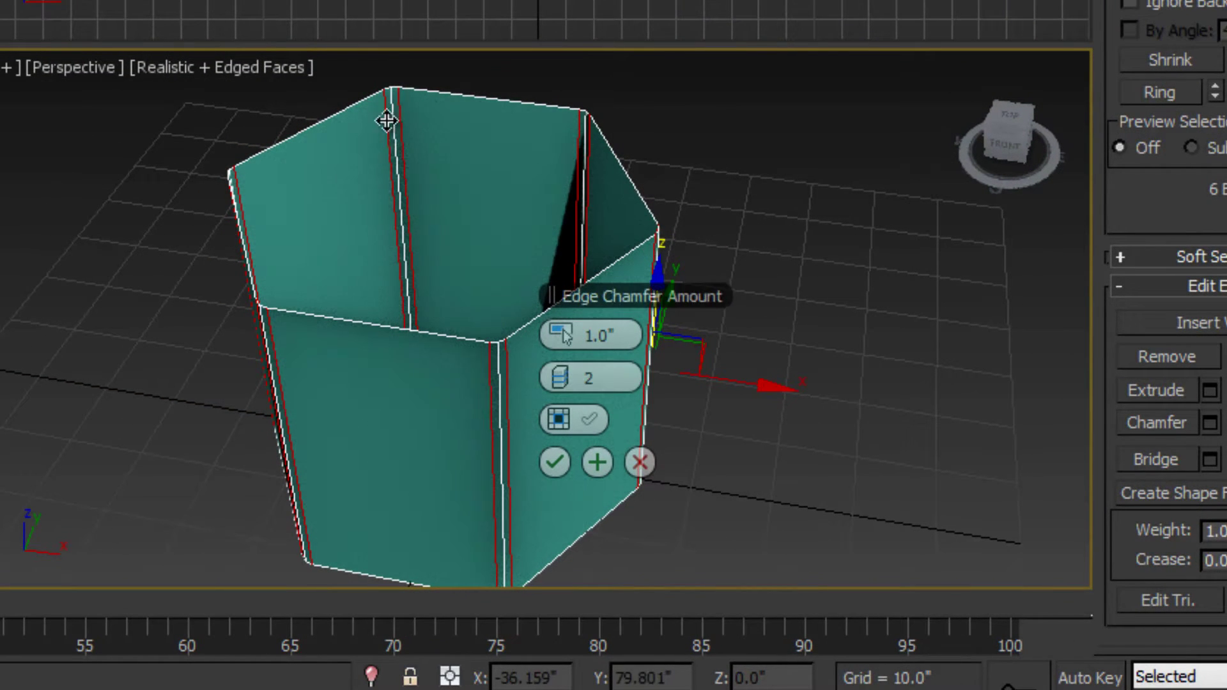
{"action": "left_click", "coordinate": [395, 262]}
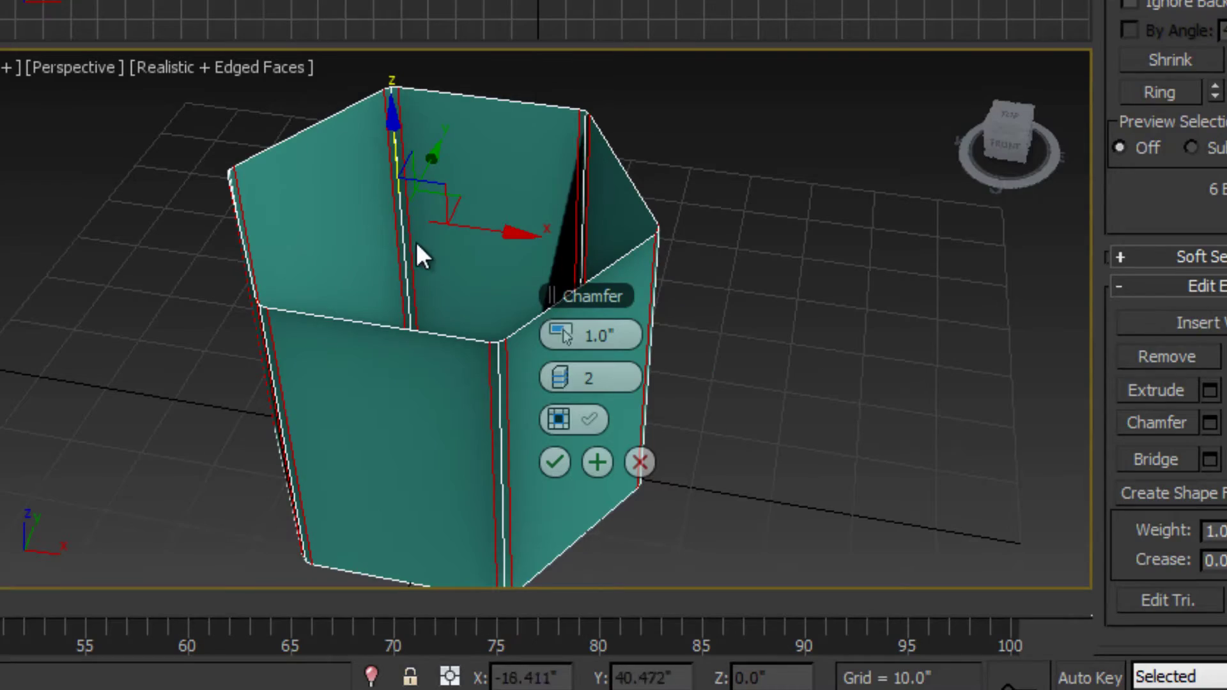
{"action": "left_click", "coordinate": [654, 346]}
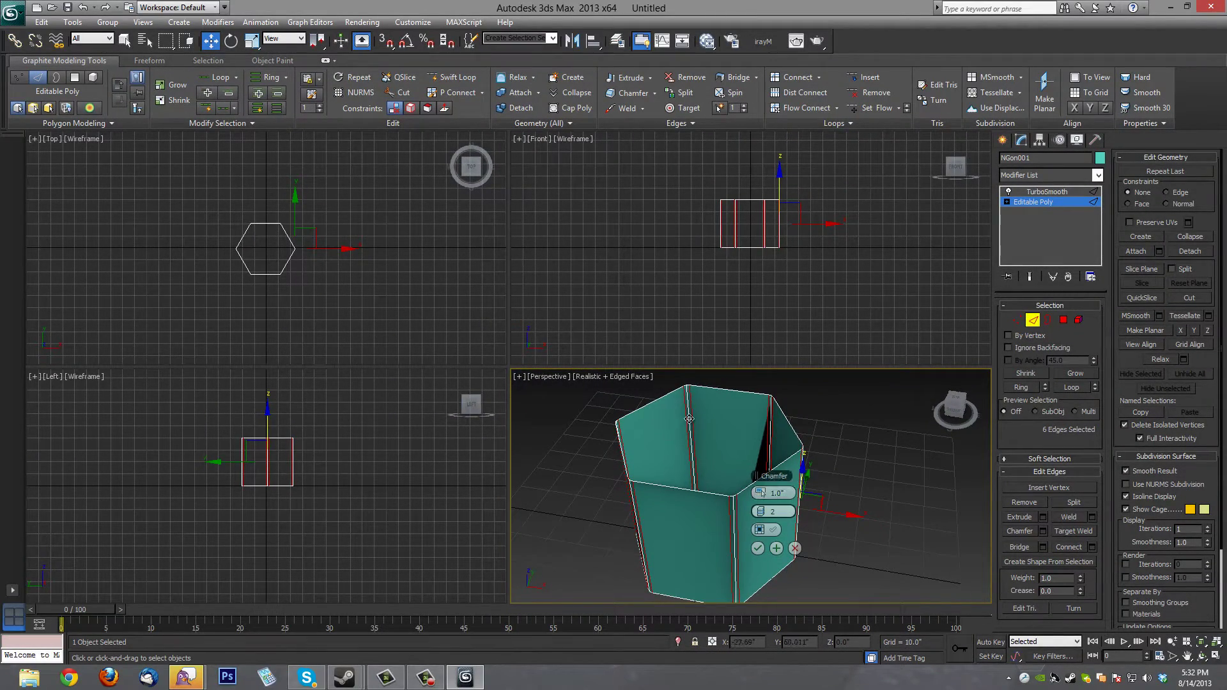
{"action": "scroll", "coordinate": [689, 418], "scroll_direction": "up", "scroll_amount": 8}
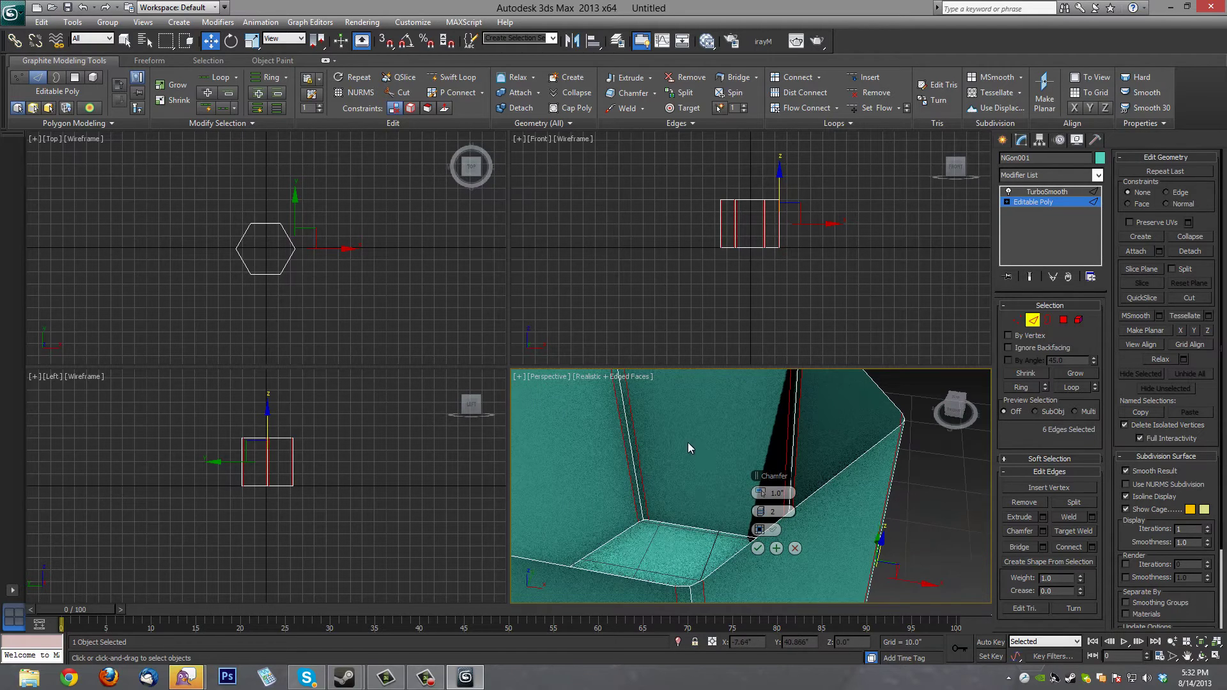
{"action": "scroll", "coordinate": [688, 442], "scroll_direction": "down", "scroll_amount": 6}
{"action": "middle_click_drag", "start_coordinate": [719, 442], "coordinate": [820, 506], "text": "alt"}
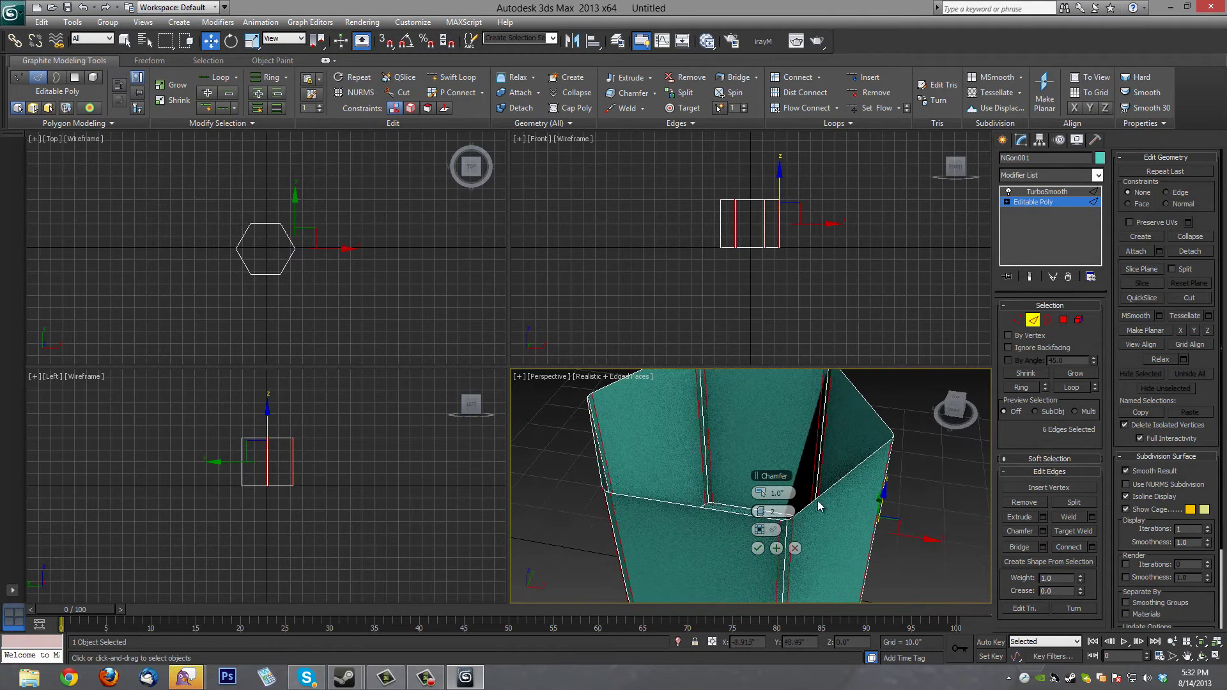
{"action": "left_click", "coordinate": [758, 549]}
{"action": "middle_click_drag", "start_coordinate": [757, 549], "coordinate": [756, 564]}
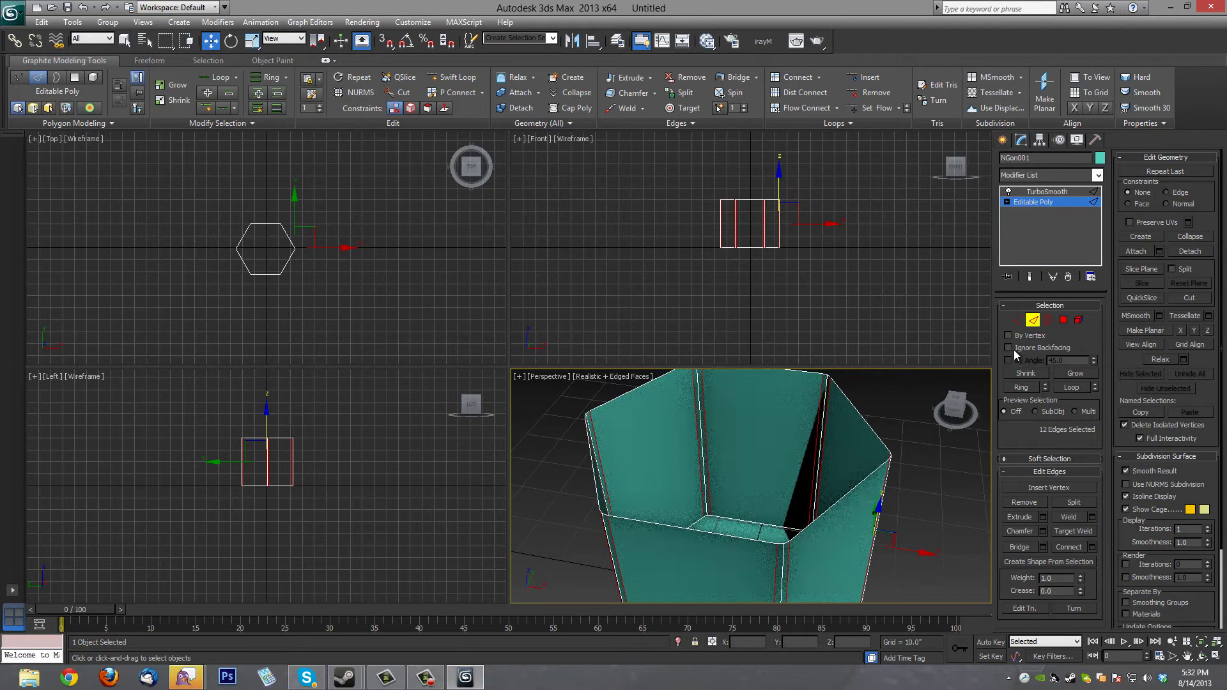
{"action": "left_click", "coordinate": [1033, 322]}
{"action": "scroll", "coordinate": [878, 439], "scroll_direction": "down", "scroll_amount": 3}
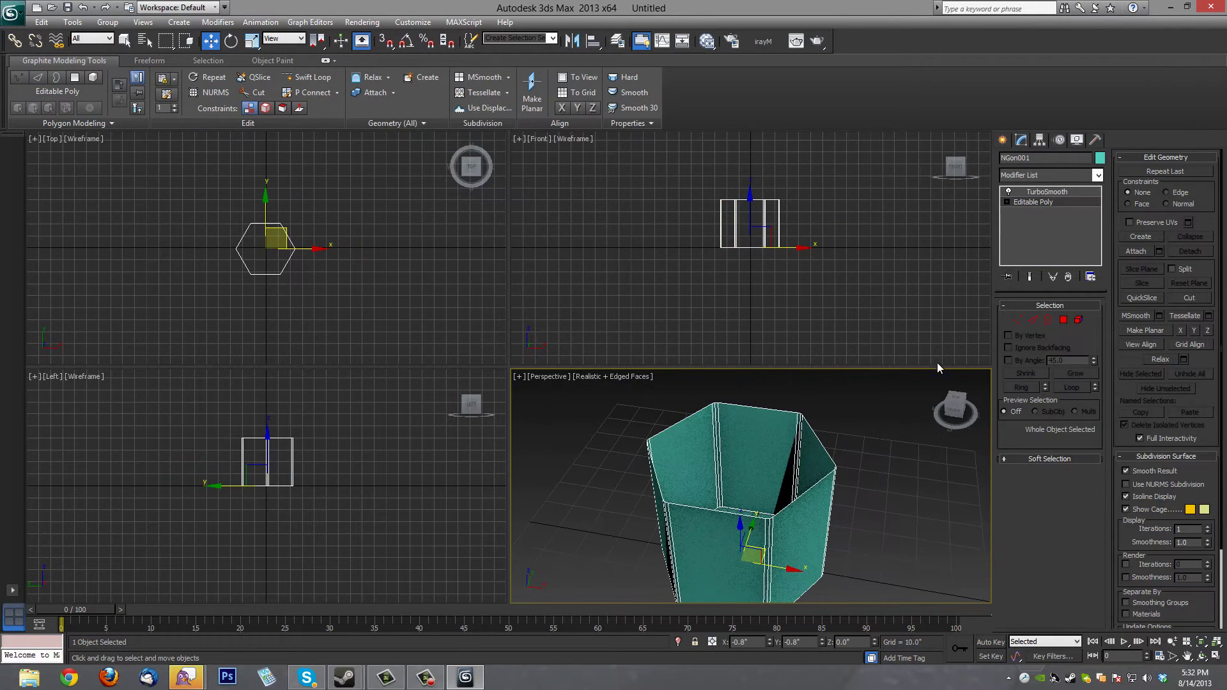
{"action": "left_click", "coordinate": [1048, 191]}
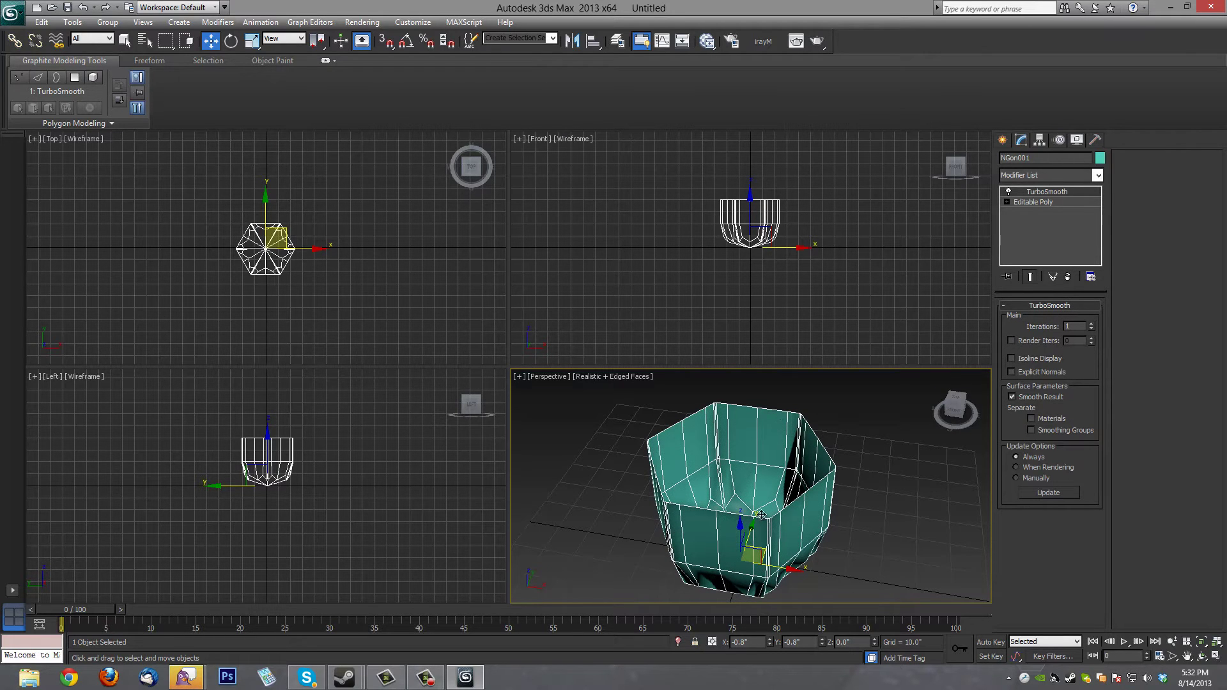
{"action": "middle_click_drag", "start_coordinate": [743, 522], "coordinate": [758, 542], "text": "alt"}
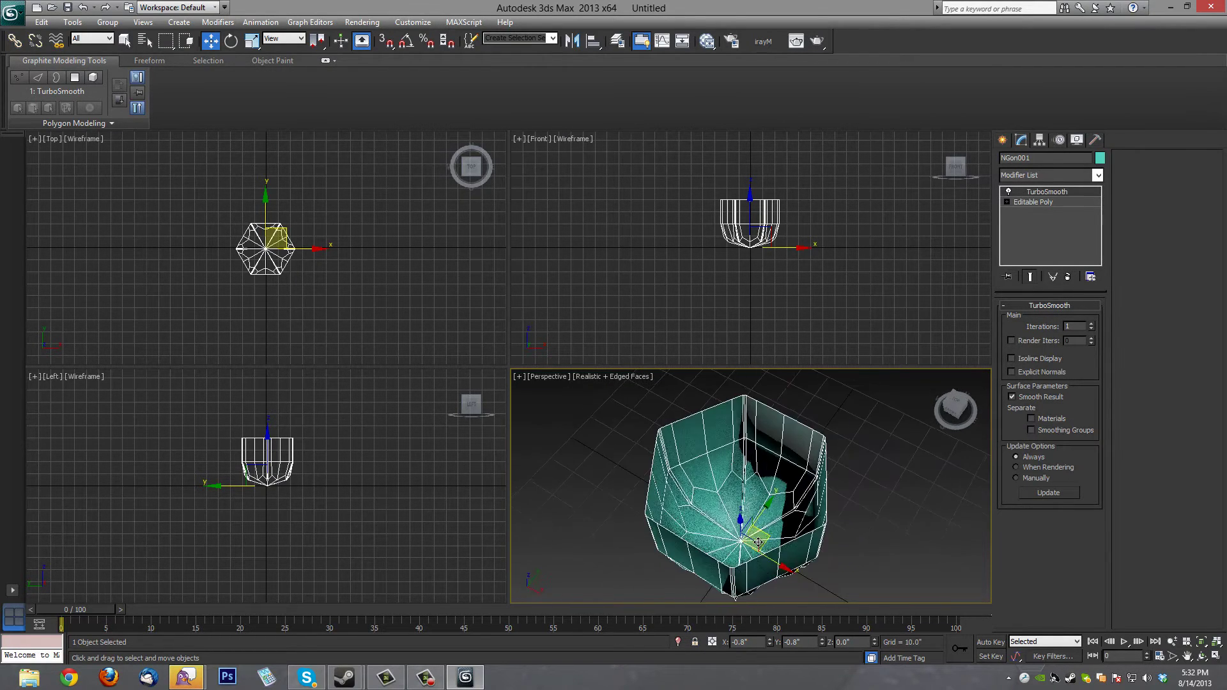
{"action": "left_click", "coordinate": [1040, 201]}
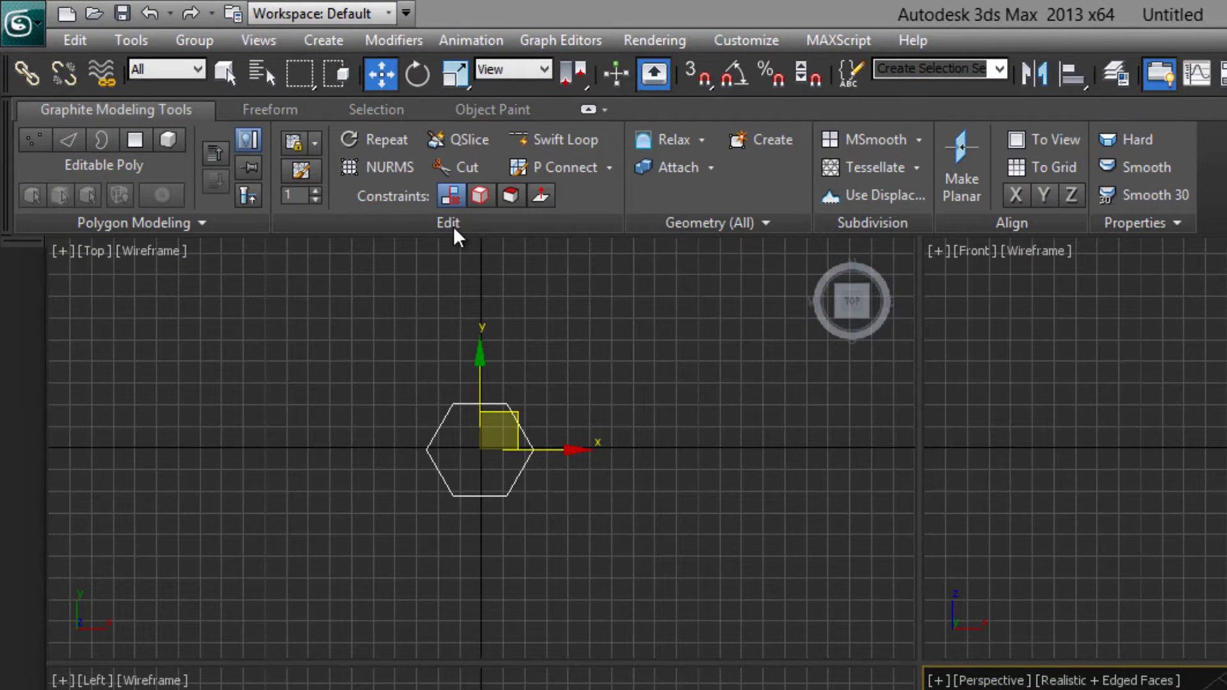
- Collapse the Graphite ribbon to panel titles and expand it again
{"action": "left_click", "coordinate": [589, 110]}
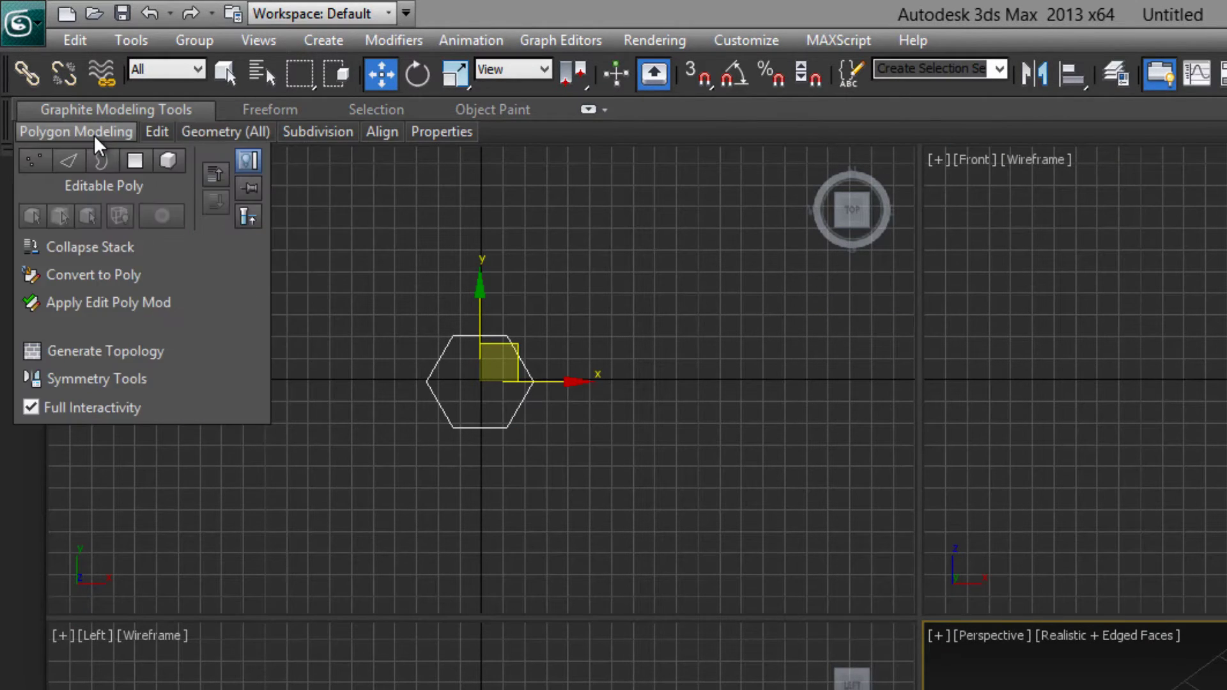
{"action": "left_click", "coordinate": [588, 112]}
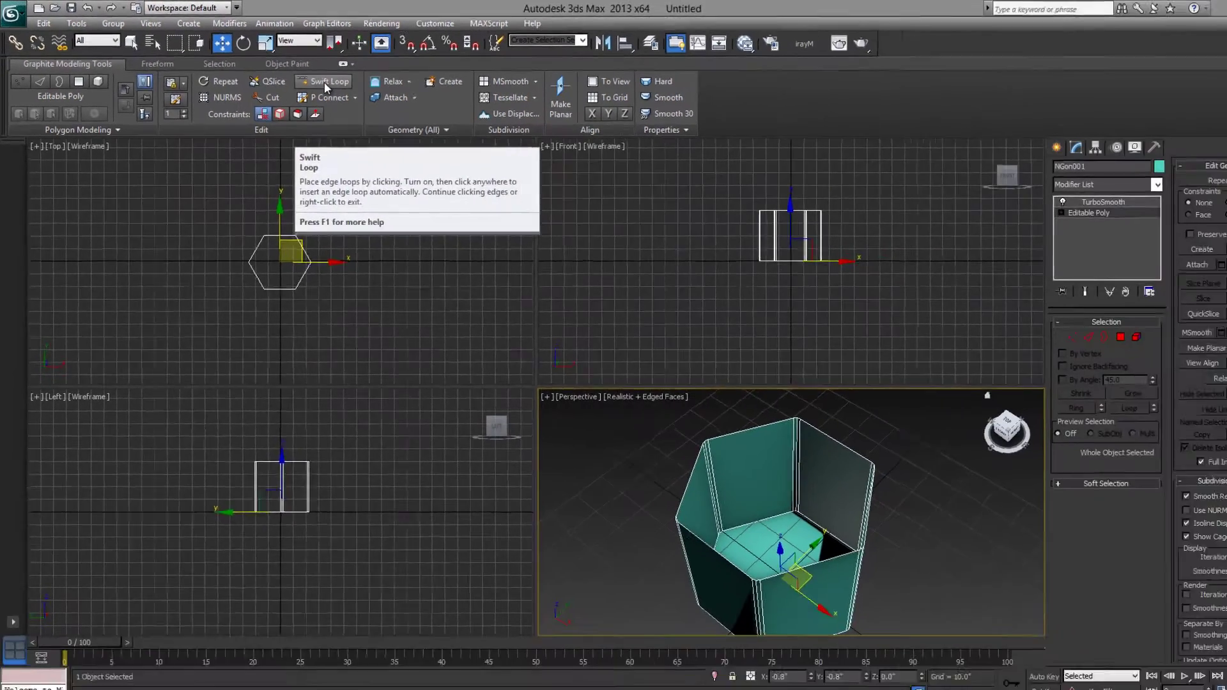
- Swift Loop a horizontal edge loop near the bottom of the walls and maximize the perspective view
{"action": "left_click", "coordinate": [554, 142]}
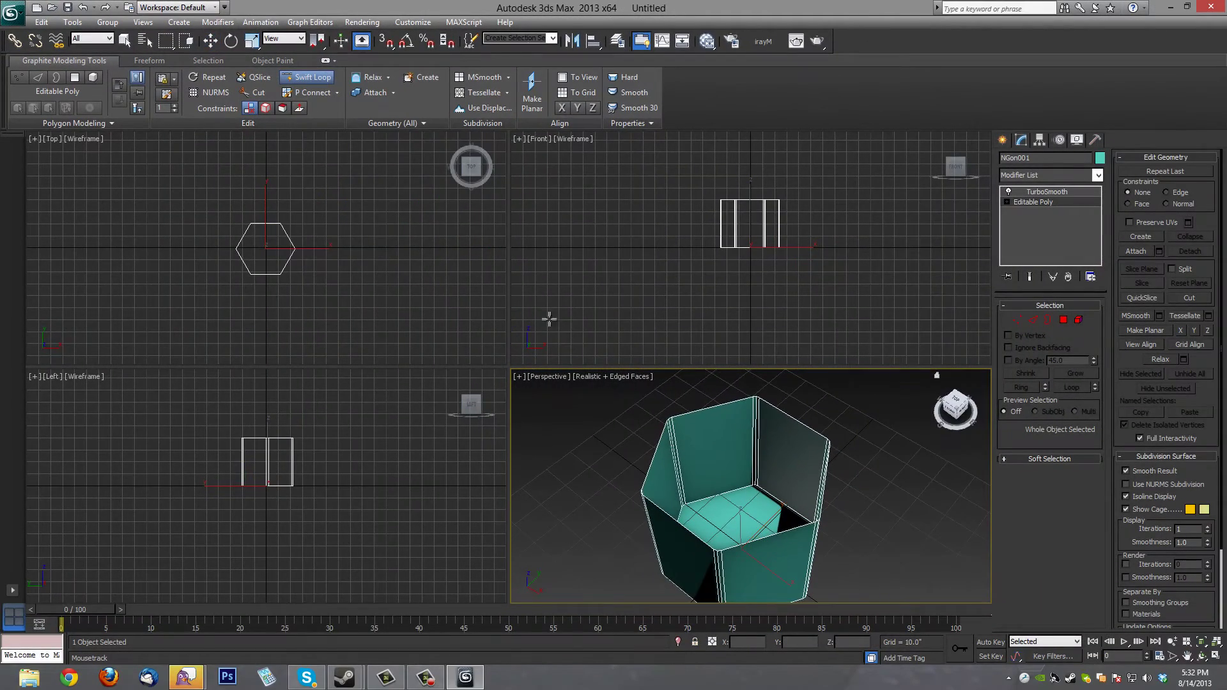
{"action": "middle_click_drag", "start_coordinate": [693, 392], "coordinate": [695, 447], "text": "alt"}
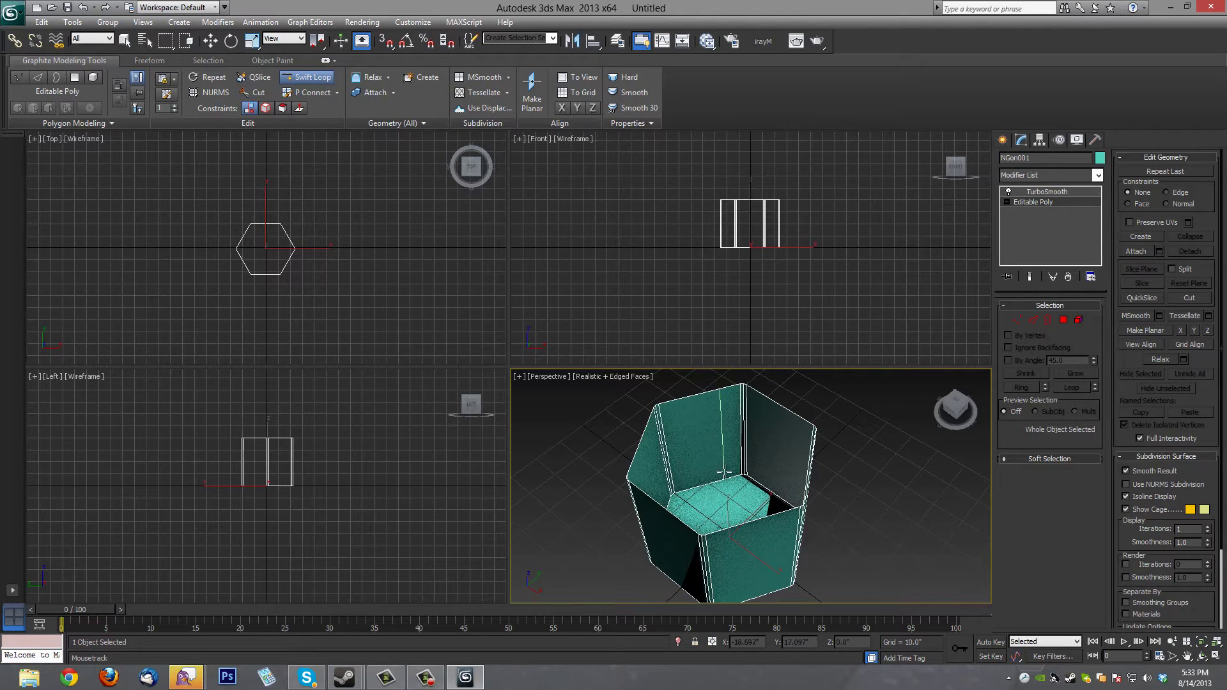
{"action": "left_click", "coordinate": [672, 490]}
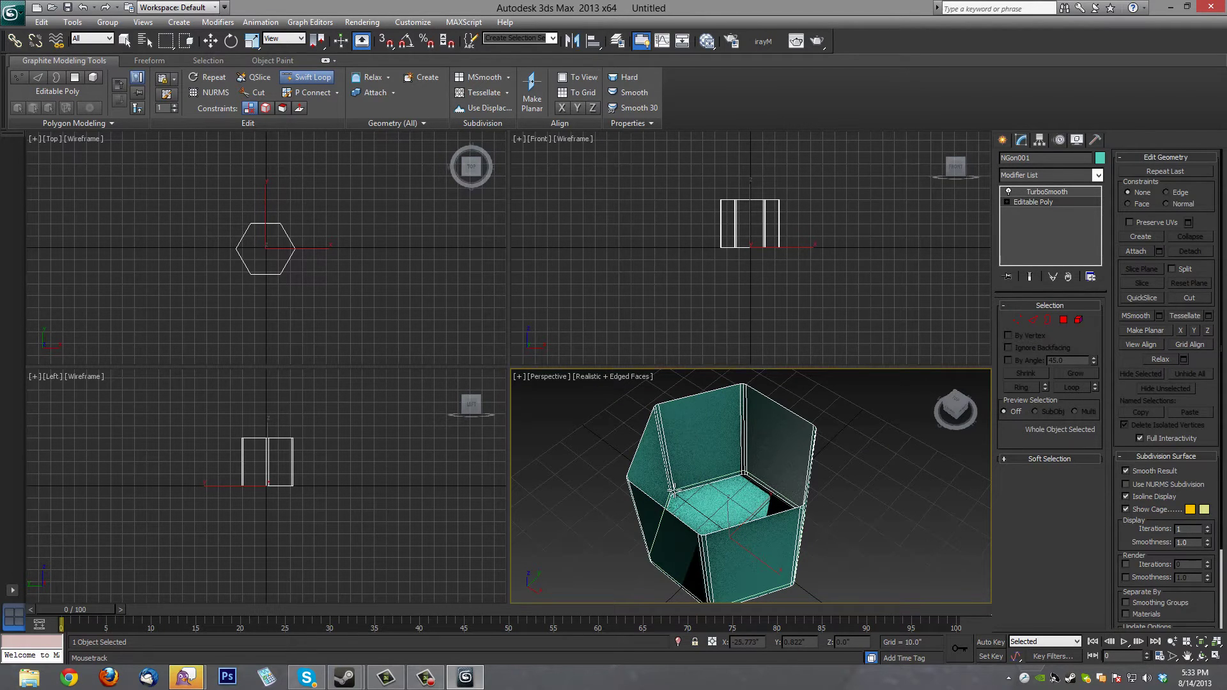
{"action": "key", "text": "w"}
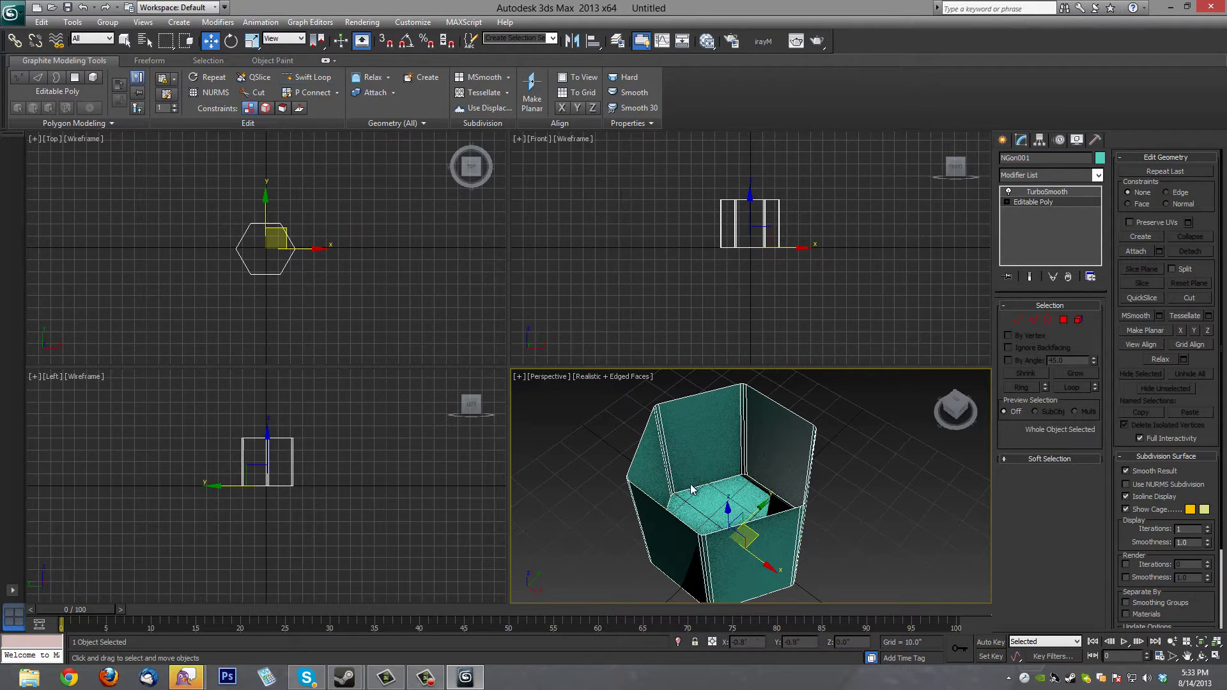
{"action": "left_click", "coordinate": [1215, 656]}
{"action": "scroll", "coordinate": [860, 404], "scroll_direction": "down", "scroll_amount": 3}
{"action": "middle_click_drag", "start_coordinate": [902, 347], "coordinate": [879, 387], "text": "alt"}
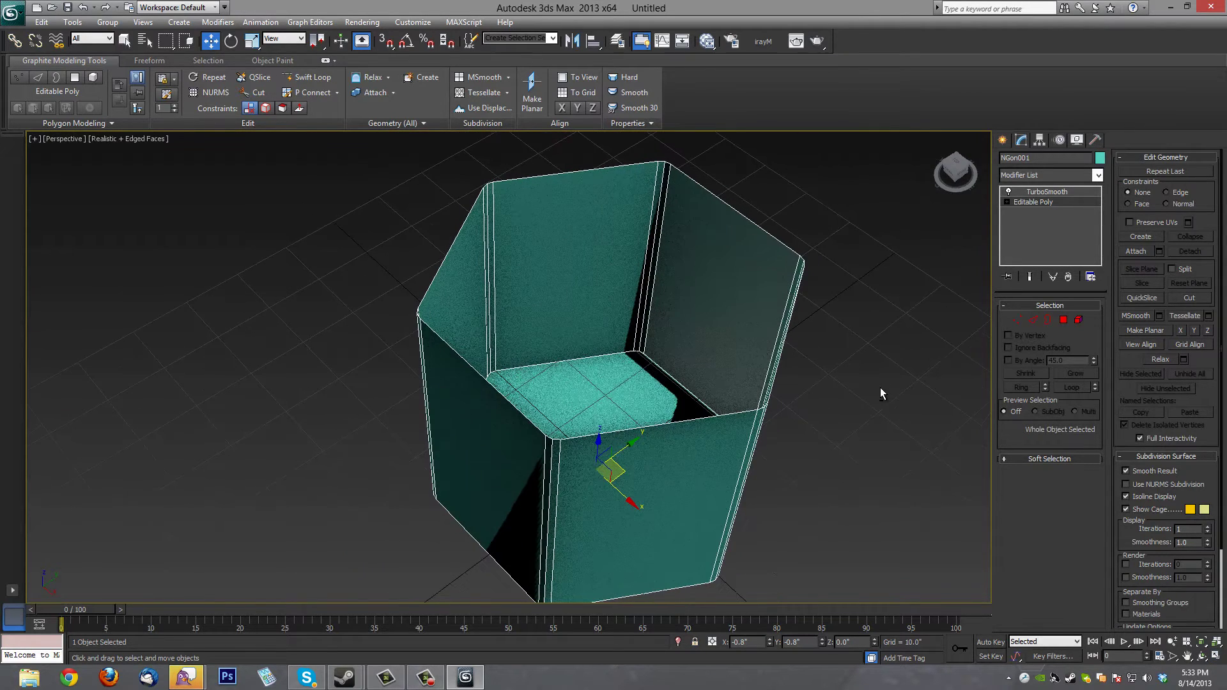
- Add a second edge loop near the top rim and preview the TurboSmooth result
{"action": "left_click", "coordinate": [309, 78]}
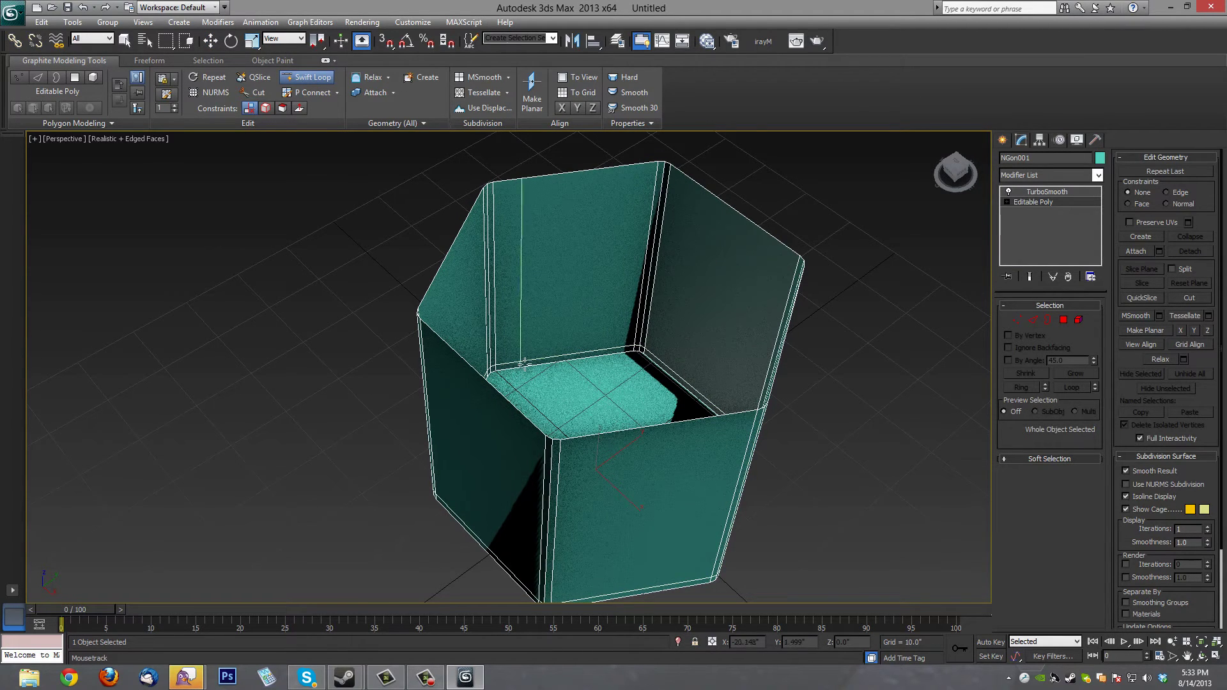
{"action": "left_click", "coordinate": [497, 189]}
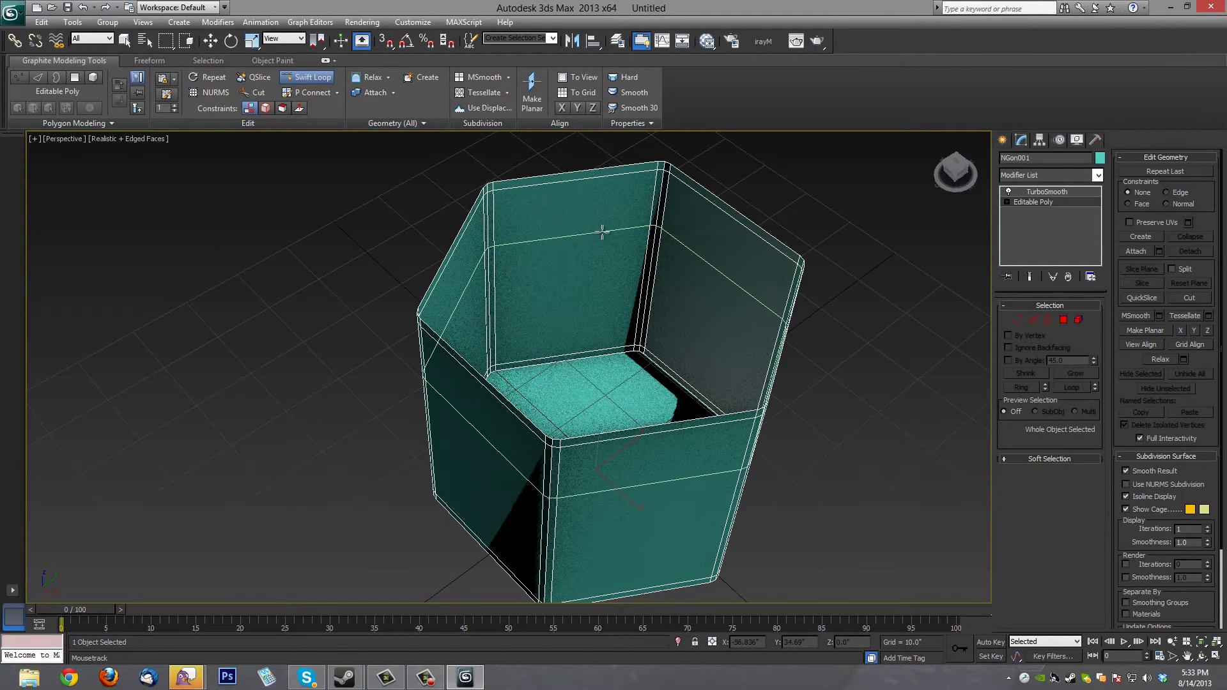
{"action": "key", "text": "w"}
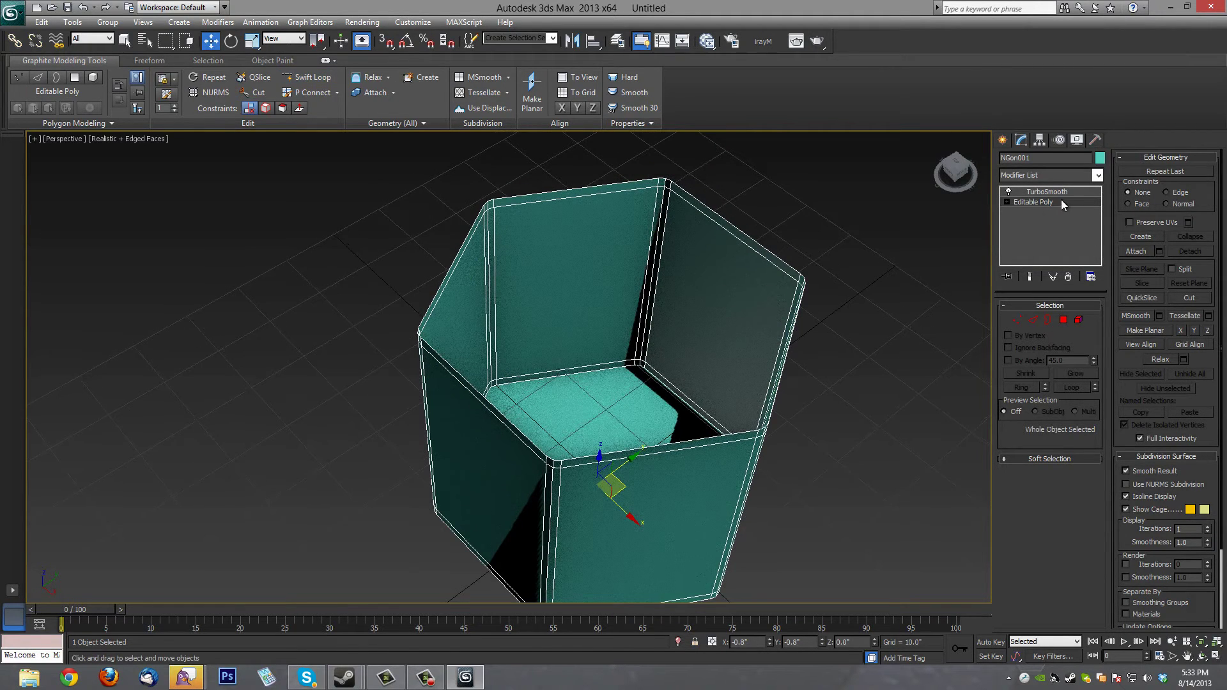
{"action": "left_click", "coordinate": [1061, 191]}
{"action": "mouse_move", "coordinate": [813, 338]}
{"action": "middle_mouse_down", "text": "alt"}
{"action": "mouse_move", "coordinate": [809, 350]}
{"action": "mouse_move", "coordinate": [784, 305]}
{"action": "mouse_move", "coordinate": [699, 284]}
{"action": "mouse_move", "coordinate": [681, 362]}
{"action": "mouse_move", "coordinate": [821, 320]}
{"action": "mouse_move", "coordinate": [785, 329]}
{"action": "mouse_move", "coordinate": [794, 340]}
{"action": "middle_mouse_up", "text": "alt"}
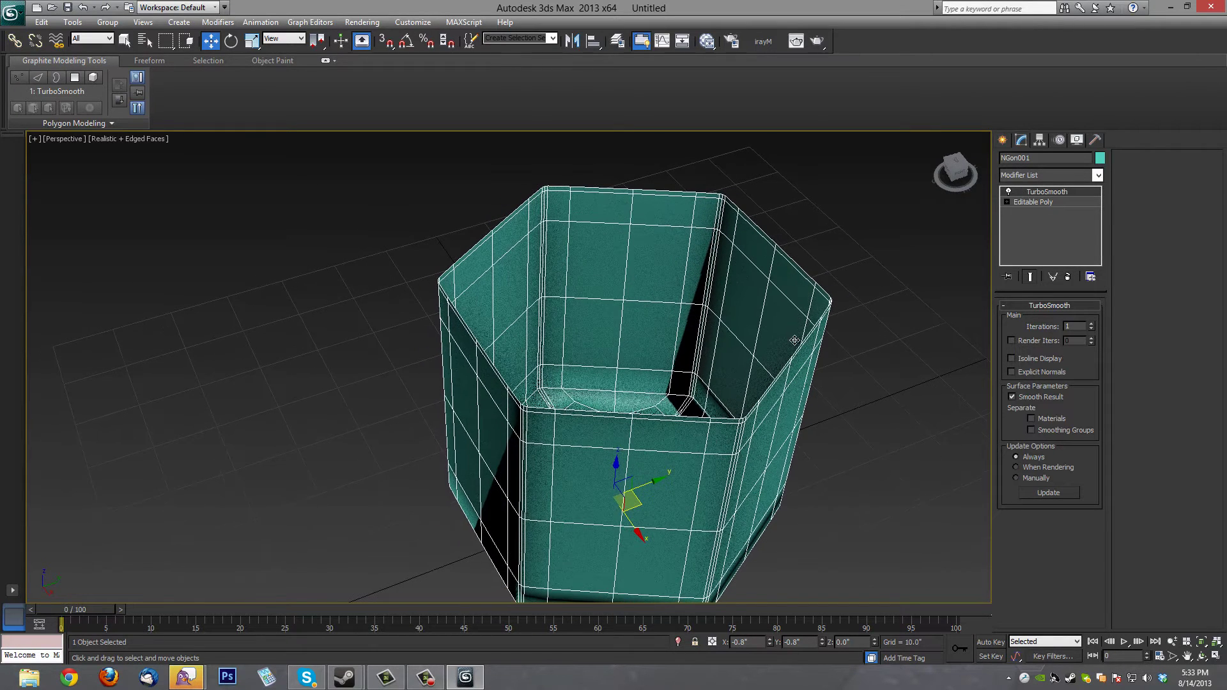
- Back on the Editable Poly, select the top border and raise it slightly
{"action": "left_click", "coordinate": [1027, 202]}
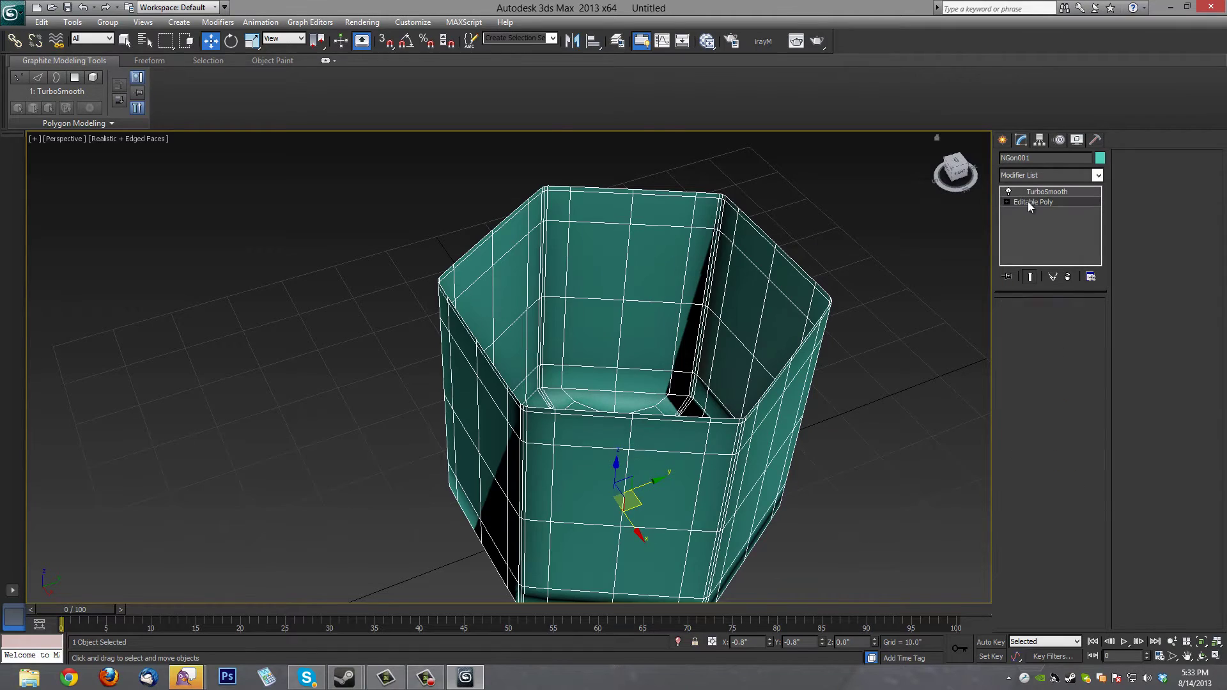
{"action": "scroll", "coordinate": [822, 335], "scroll_direction": "down", "scroll_amount": 5}
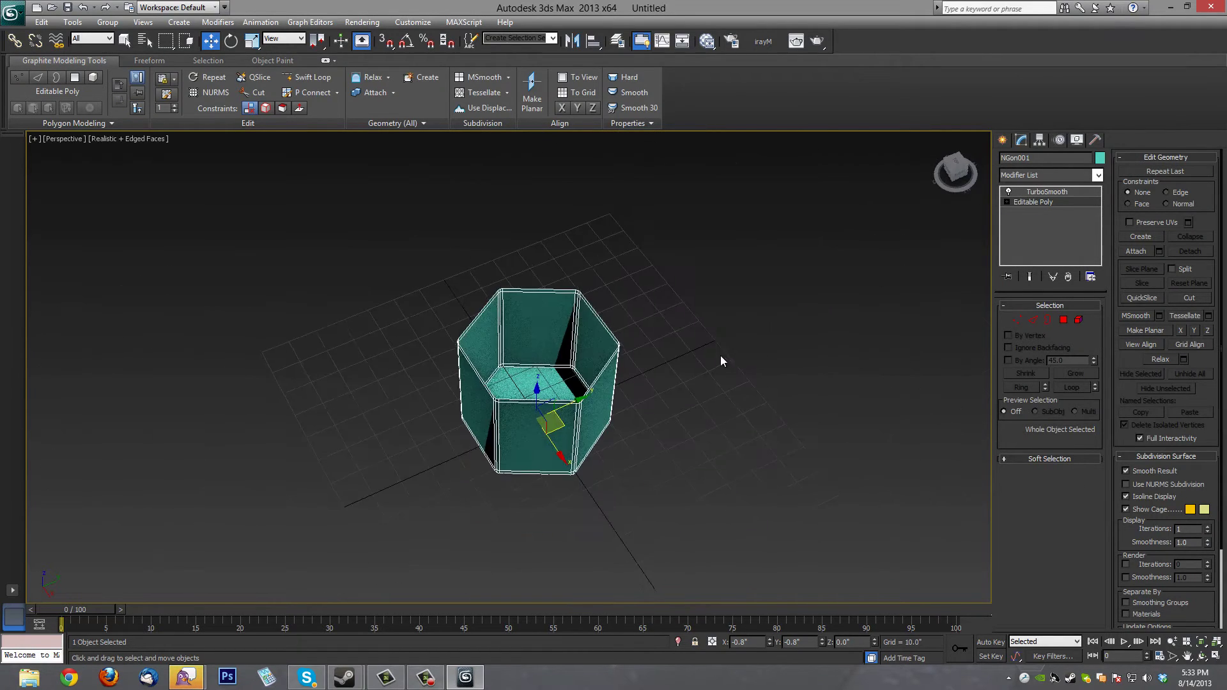
{"action": "middle_click_drag", "start_coordinate": [720, 358], "coordinate": [677, 363], "text": "alt"}
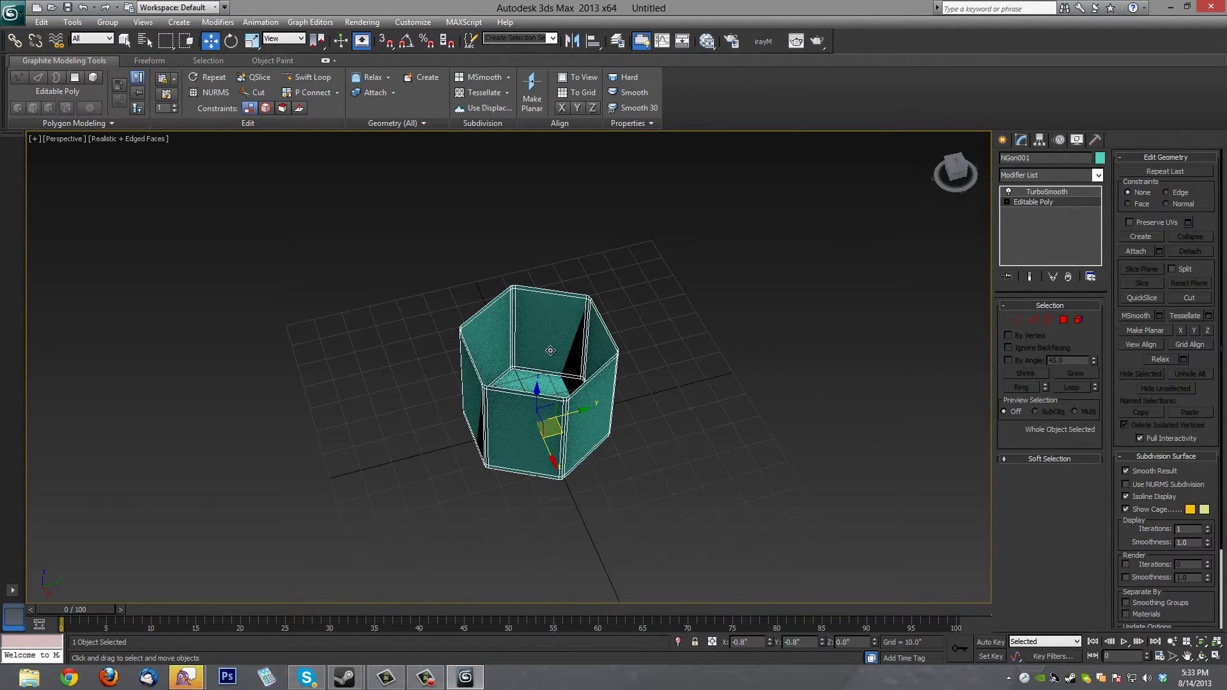
{"action": "middle_click_drag", "start_coordinate": [550, 350], "coordinate": [603, 362], "text": "alt"}
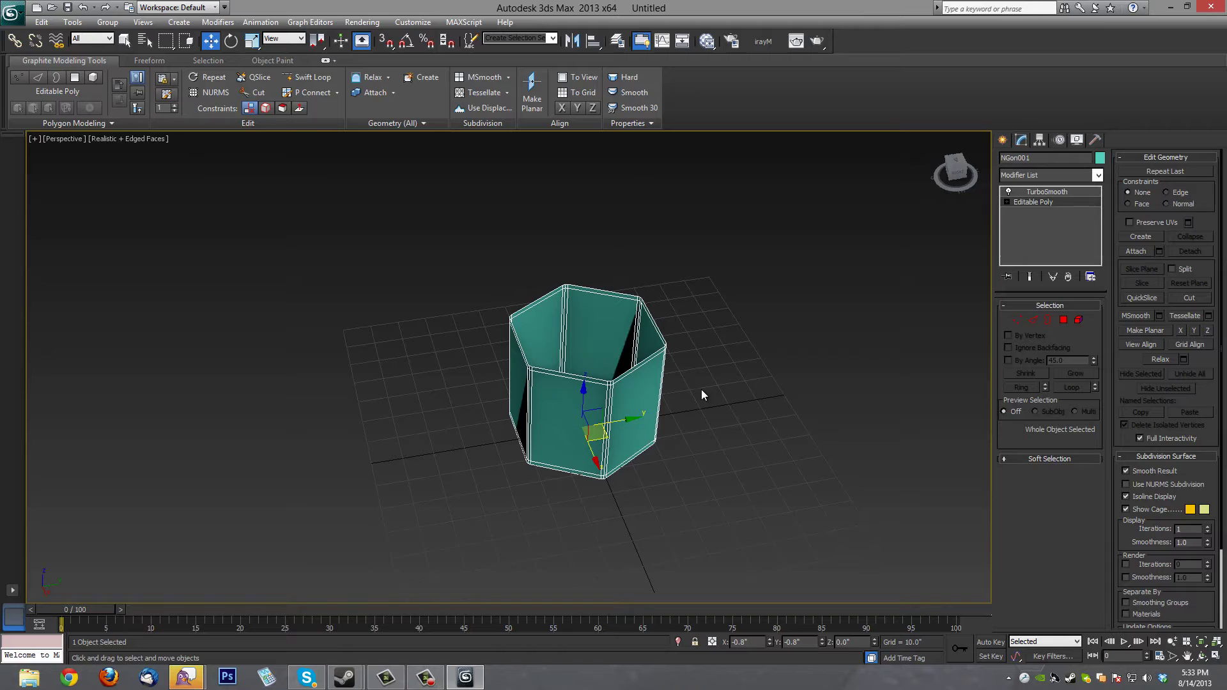
{"action": "middle_click_drag", "start_coordinate": [688, 391], "coordinate": [719, 394]}
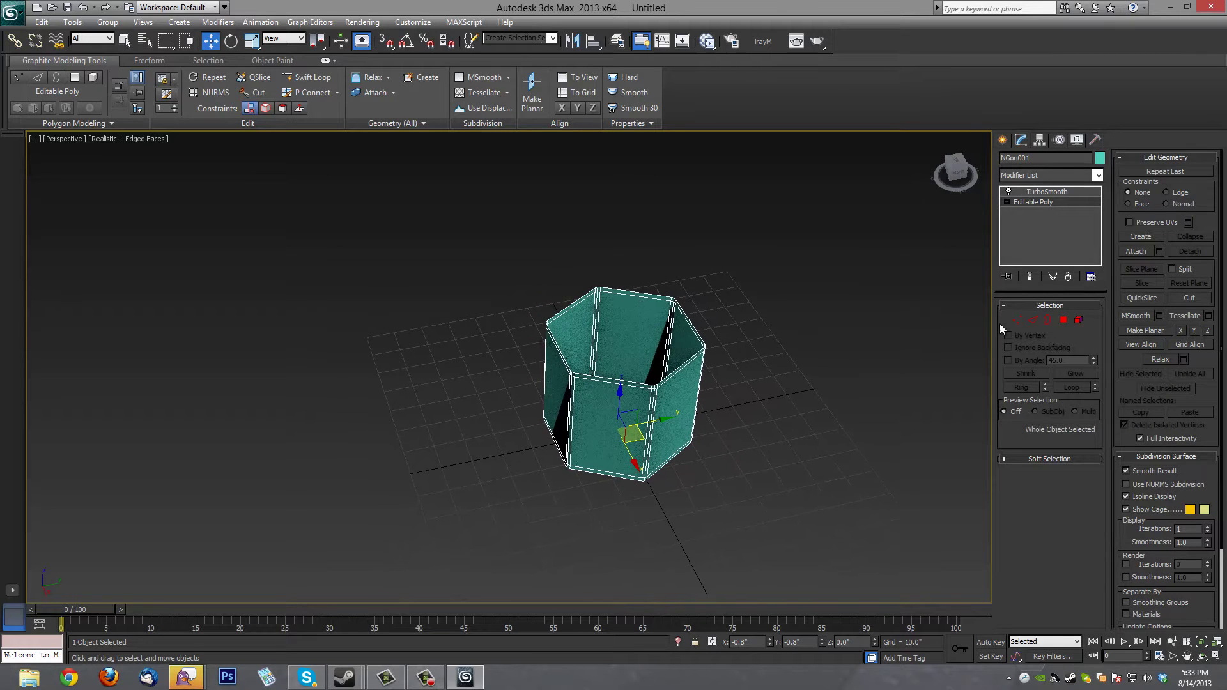
{"action": "left_click", "coordinate": [1047, 320]}
{"action": "left_click_drag", "start_coordinate": [672, 374], "coordinate": [673, 370]}
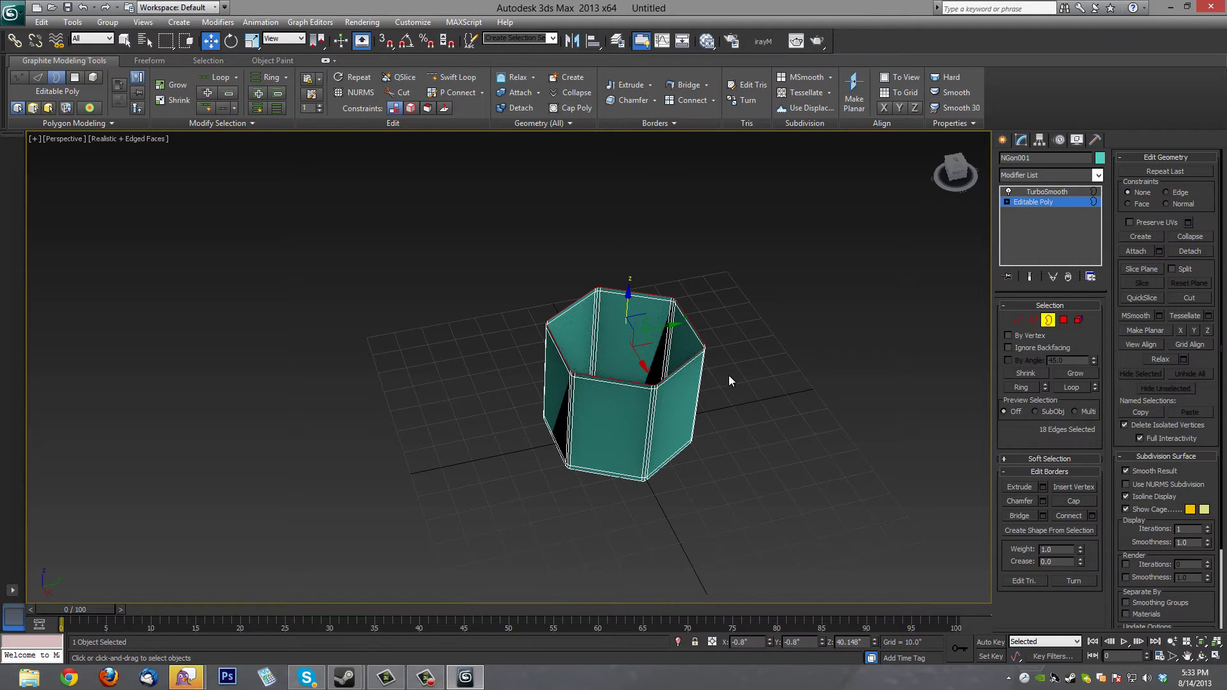
{"action": "middle_click_drag", "start_coordinate": [741, 381], "coordinate": [704, 381], "text": "alt"}
{"action": "scroll", "coordinate": [736, 372], "scroll_direction": "up", "scroll_amount": 3}
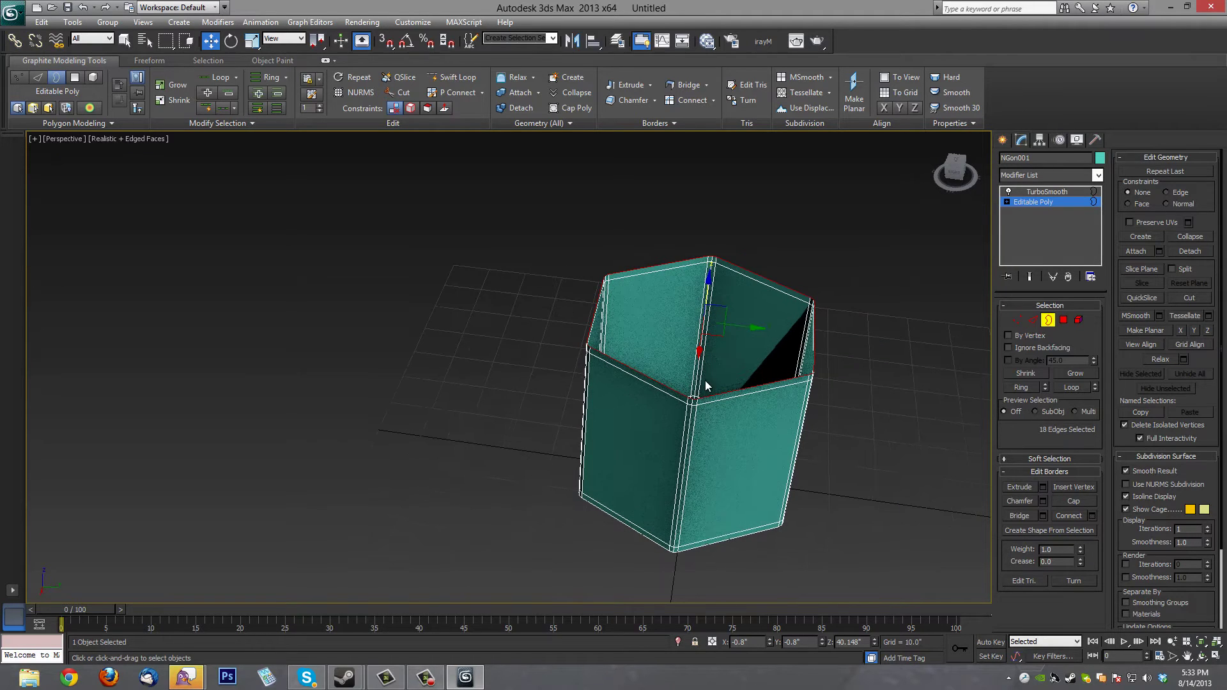
- Shift-scale the top border outward into a wide, flat hexagonal flange
{"action": "right_click", "coordinate": [766, 412]}
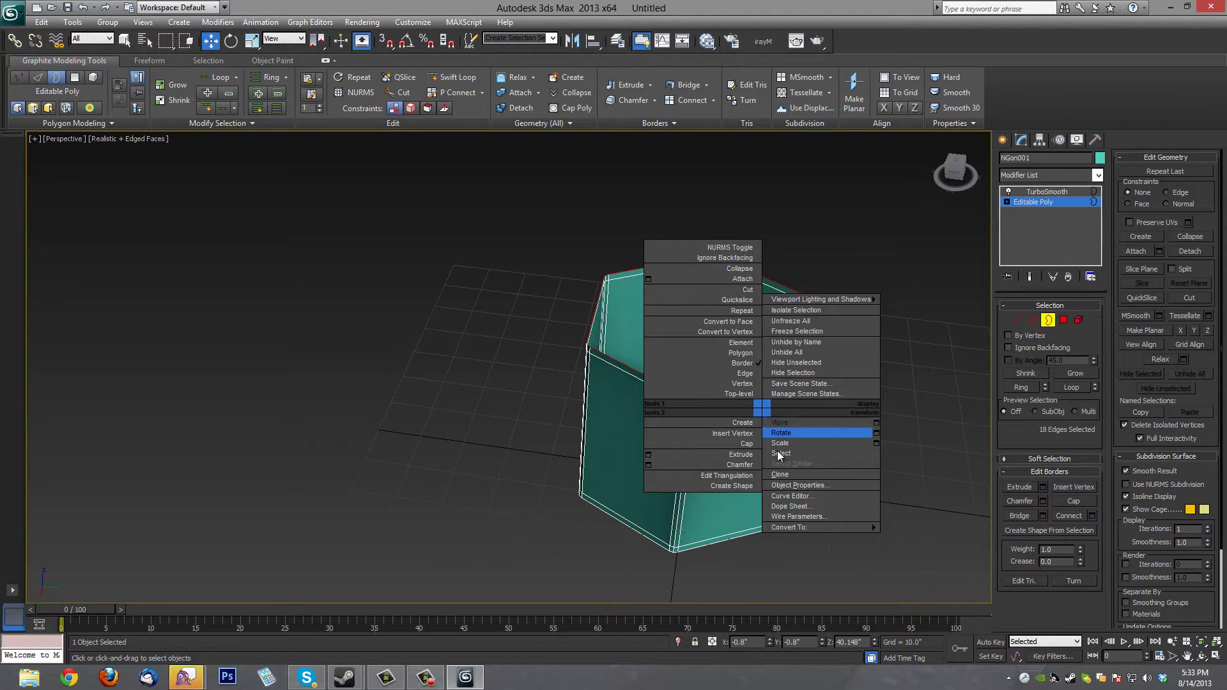
{"action": "left_click", "coordinate": [783, 440]}
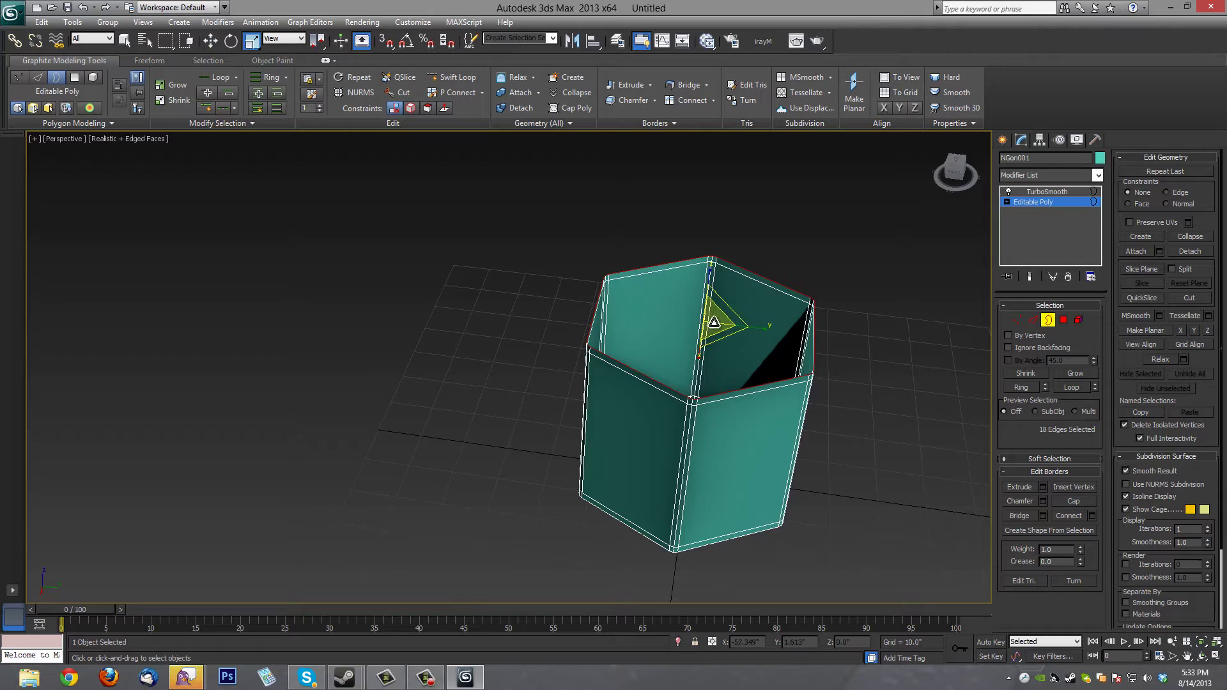
{"action": "left_click_drag", "start_coordinate": [714, 320], "coordinate": [691, 265], "text": "shift"}
{"action": "middle_click_drag", "start_coordinate": [833, 321], "coordinate": [824, 357]}
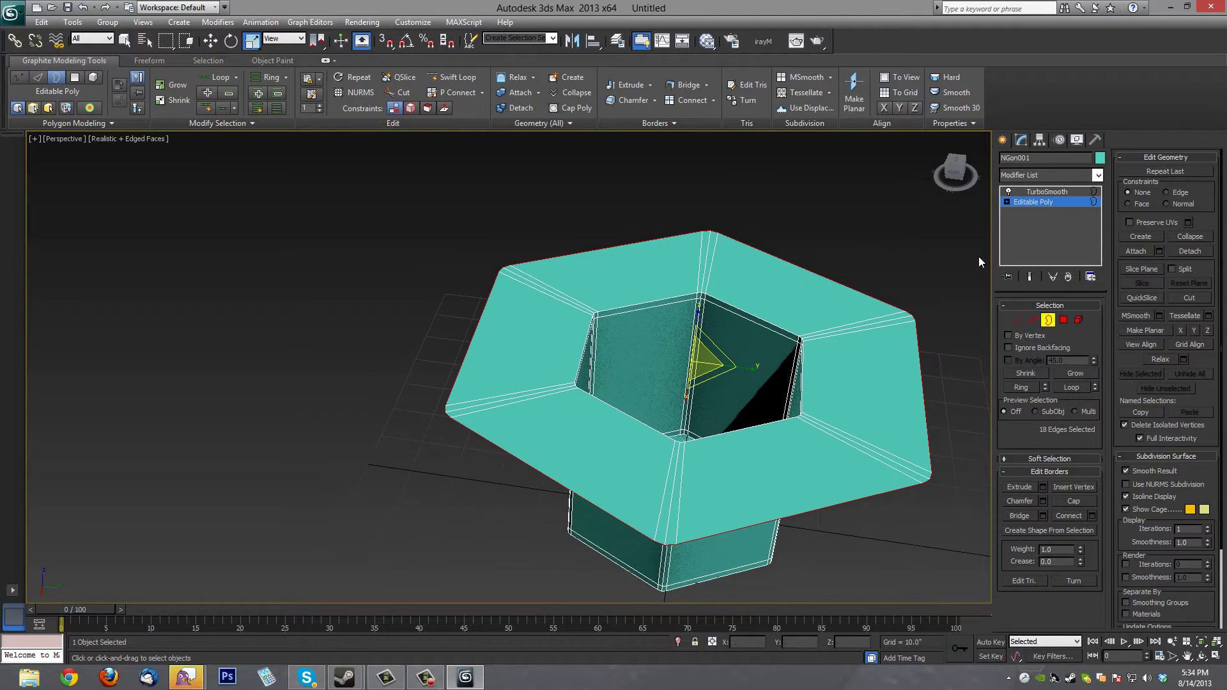
- Exit Border mode, preview the flange under TurboSmooth, then return to the Editable Poly
{"action": "left_click", "coordinate": [1048, 320]}
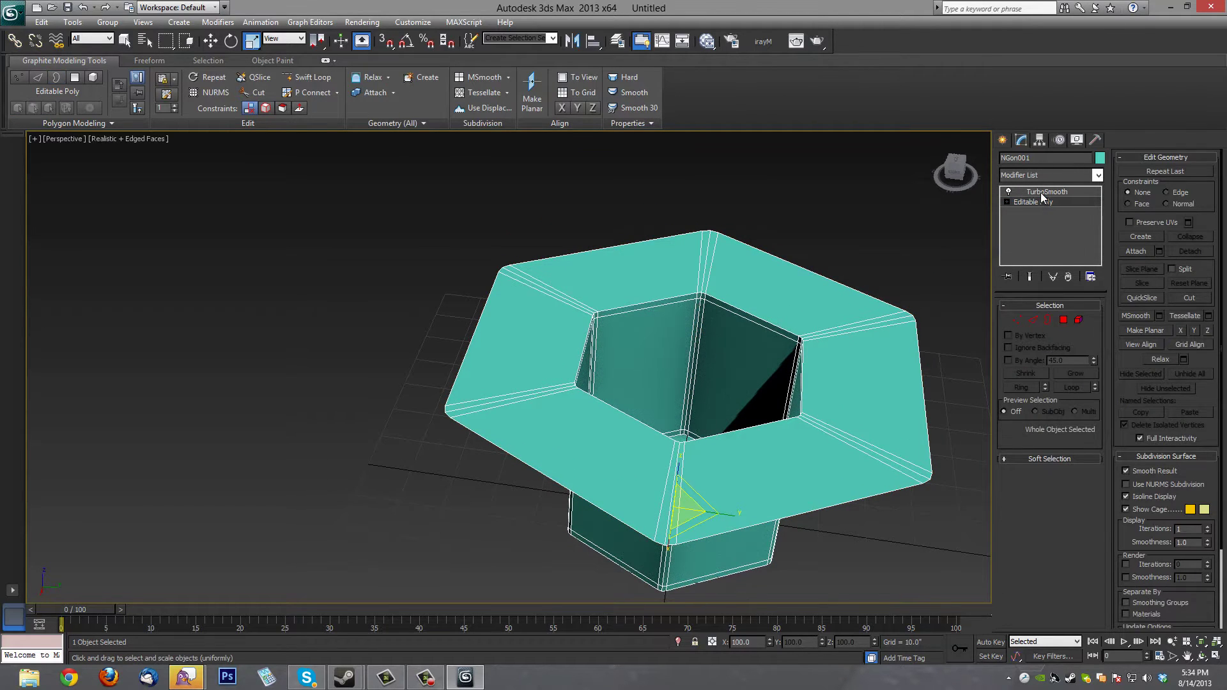
{"action": "left_click", "coordinate": [1043, 192]}
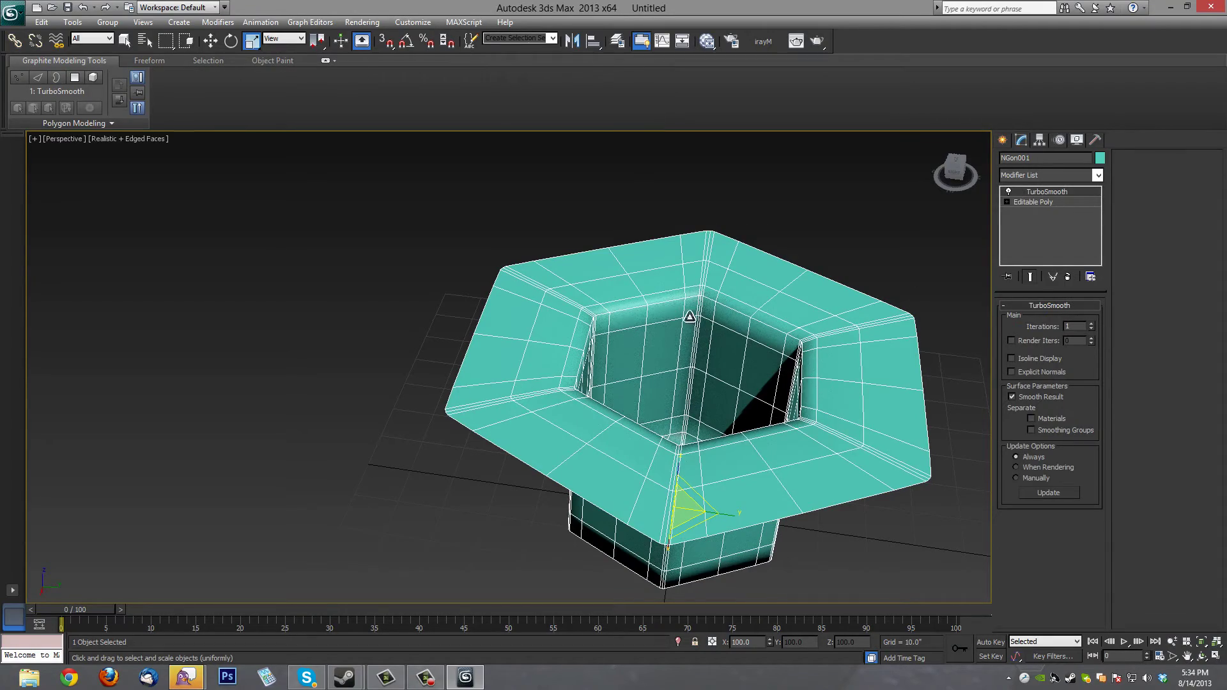
{"action": "middle_click_drag", "start_coordinate": [679, 424], "coordinate": [867, 292], "text": "alt"}
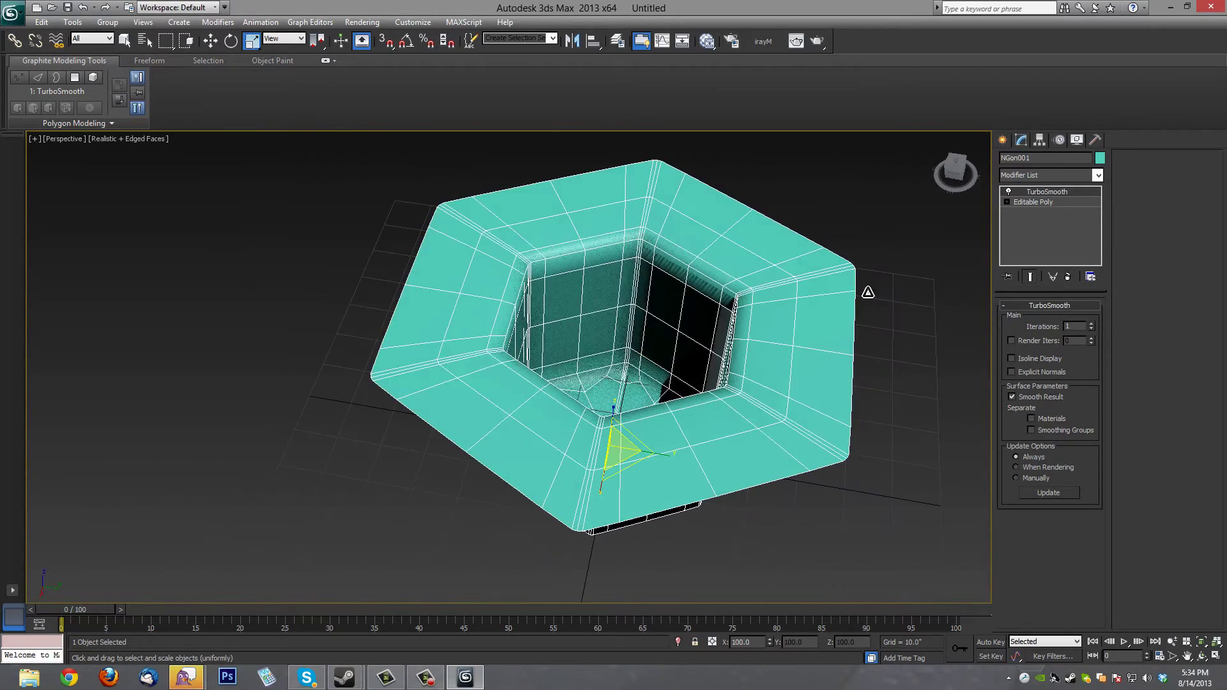
{"action": "left_click", "coordinate": [1032, 202]}
{"action": "middle_click_drag", "start_coordinate": [683, 422], "coordinate": [679, 422], "text": "alt"}
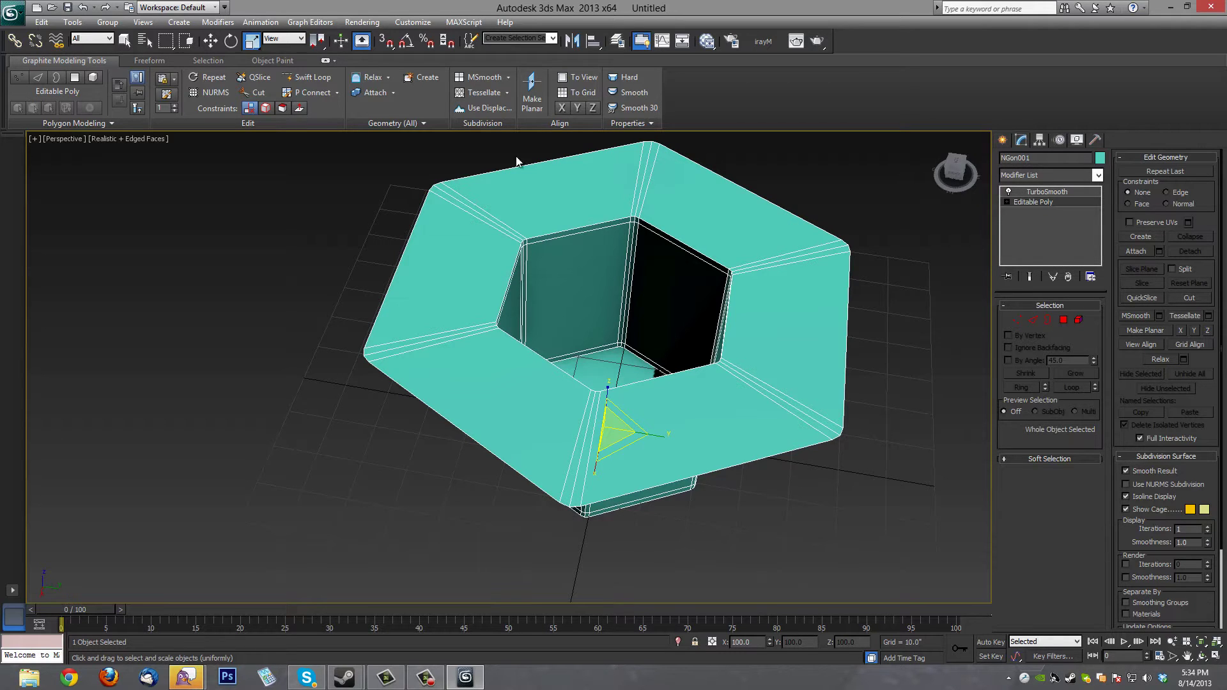
{"action": "middle_click_drag", "start_coordinate": [592, 457], "coordinate": [679, 465], "text": "alt"}
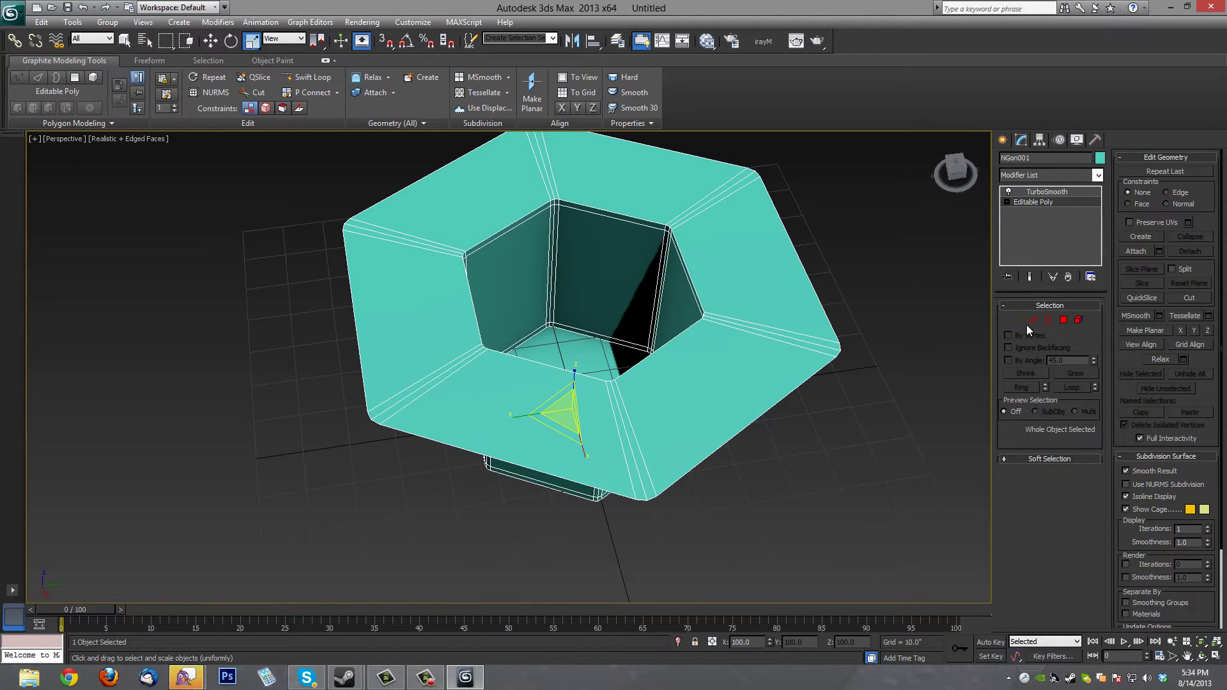
{"action": "middle_click_drag", "start_coordinate": [729, 374], "coordinate": [749, 363]}
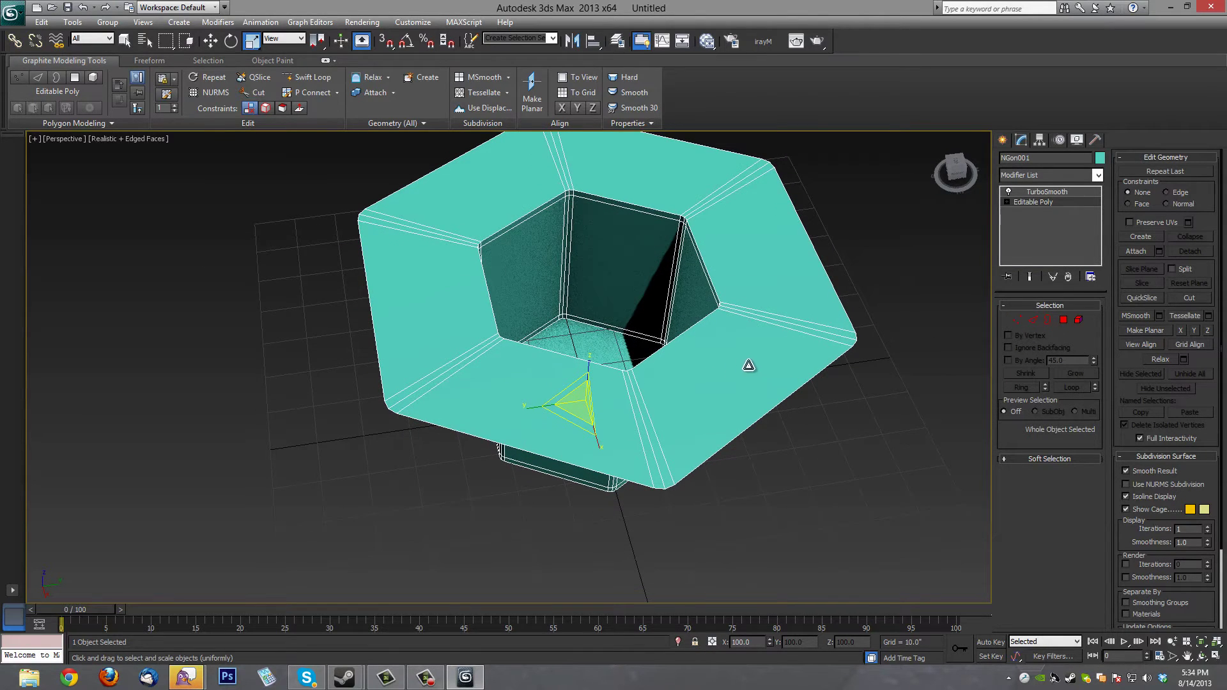
- In Edge mode, select the paired chamfer edges on the flange's front and bottom corners
{"action": "left_click", "coordinate": [1034, 322]}
{"action": "middle_click_drag", "start_coordinate": [681, 489], "coordinate": [676, 474]}
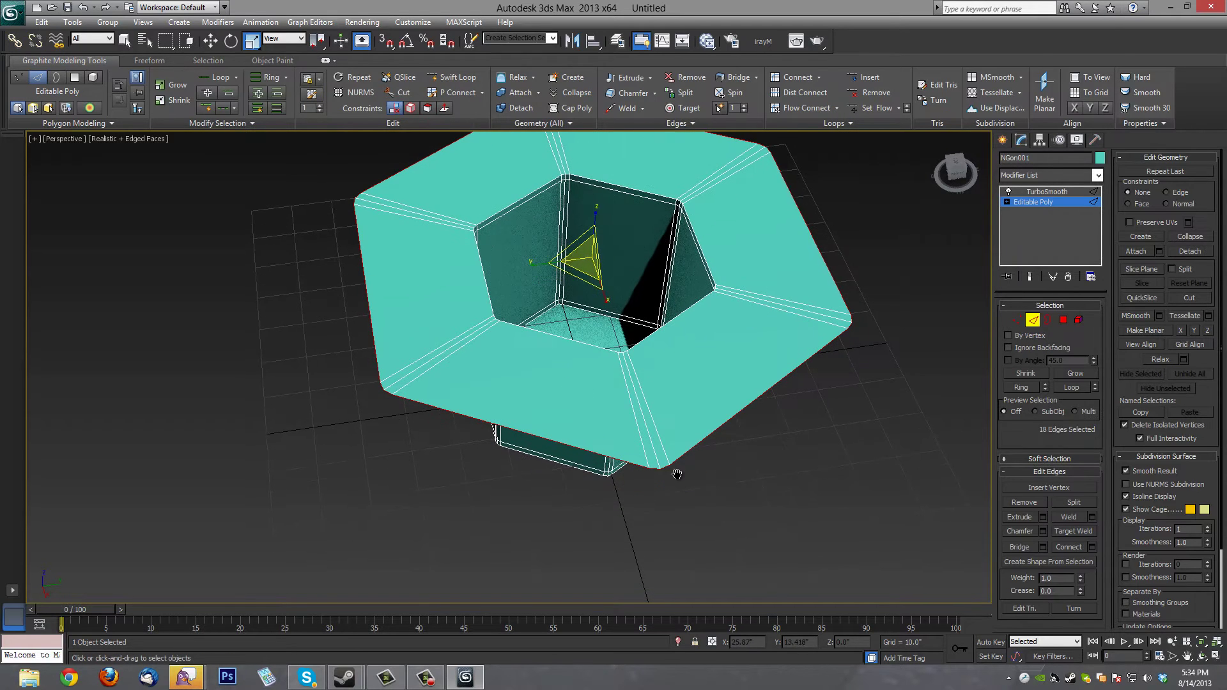
{"action": "left_click", "coordinate": [650, 470]}
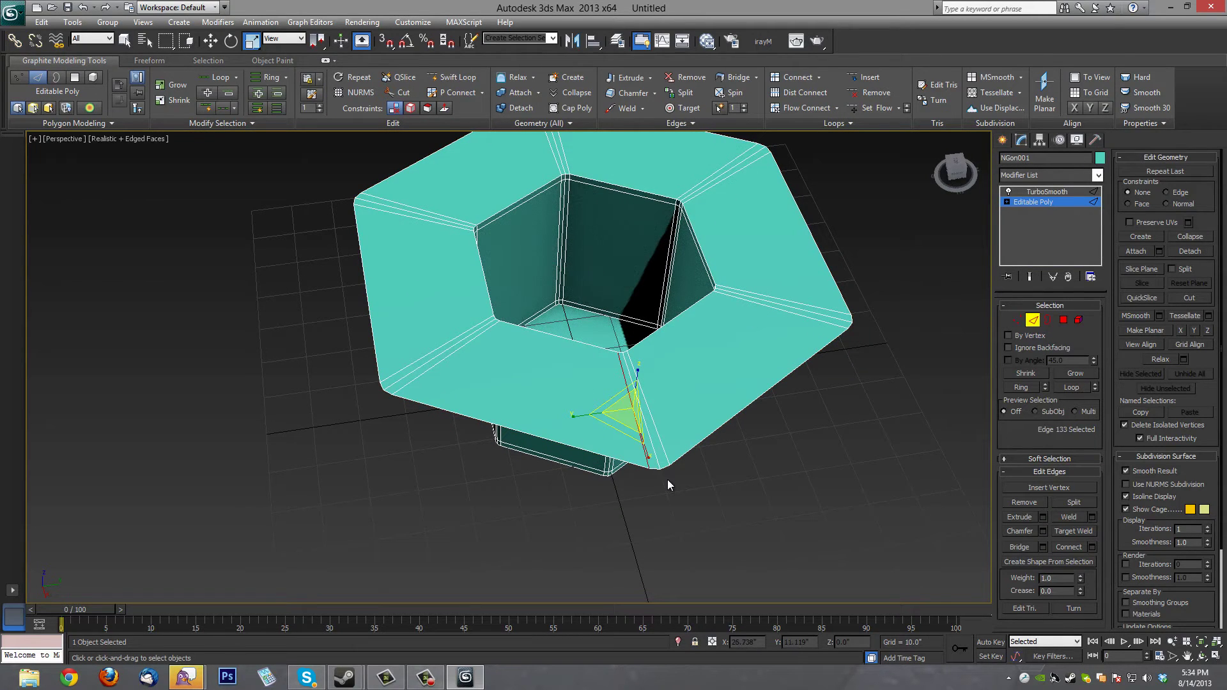
{"action": "key", "text": "q"}
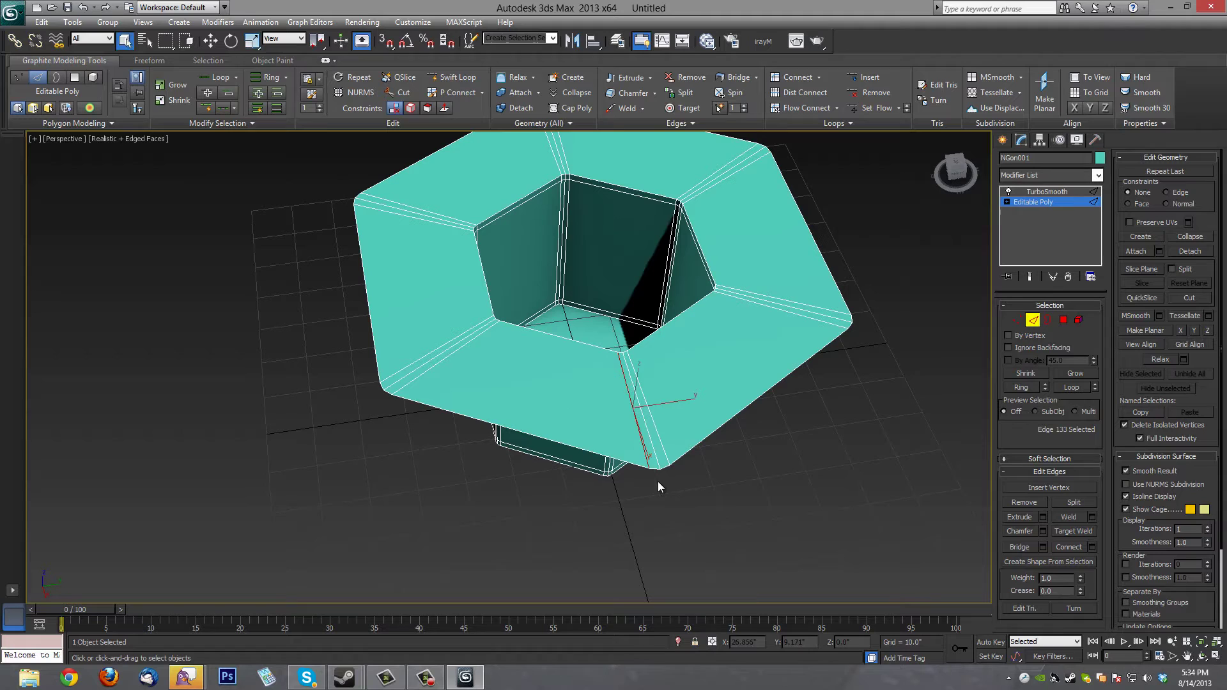
{"action": "left_click", "coordinate": [660, 474]}
{"action": "left_click", "coordinate": [664, 469], "text": "ctrl"}
{"action": "scroll", "coordinate": [671, 485], "scroll_direction": "up", "scroll_amount": 5}
{"action": "middle_click_drag", "start_coordinate": [674, 484], "coordinate": [556, 374]}
{"action": "scroll", "coordinate": [734, 539], "scroll_direction": "down", "scroll_amount": 8}
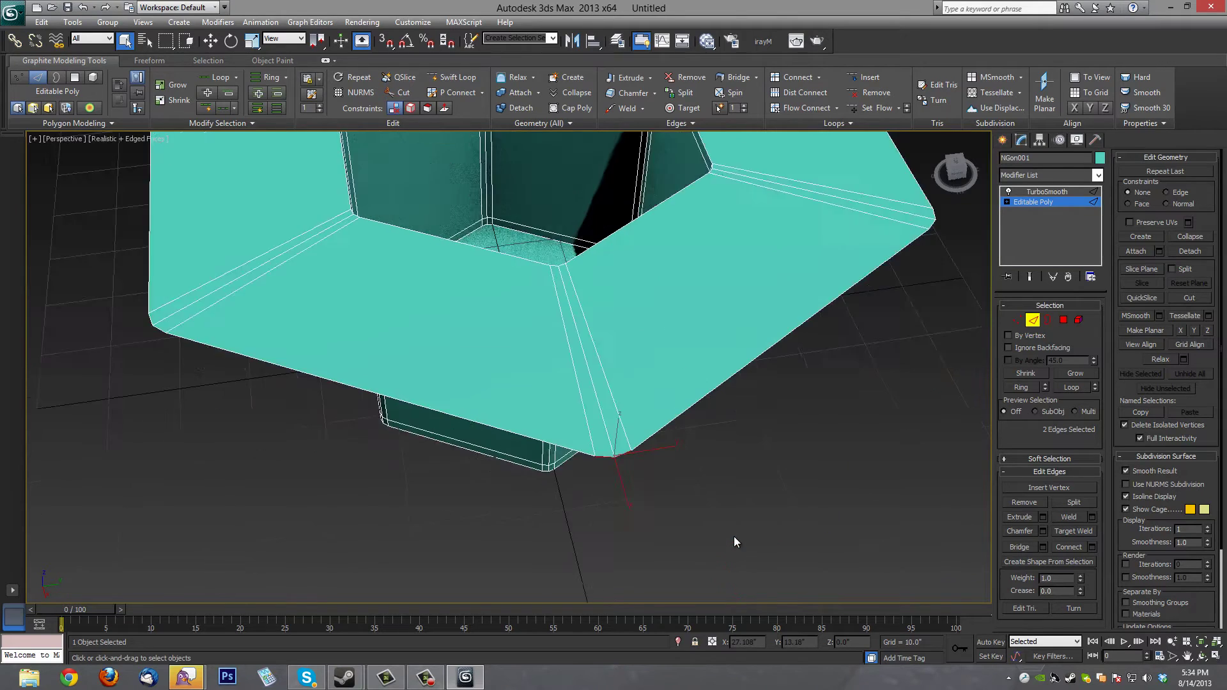
{"action": "middle_click_drag", "start_coordinate": [733, 463], "coordinate": [692, 483], "text": "alt"}
{"action": "scroll", "coordinate": [684, 486], "scroll_direction": "up", "scroll_amount": 3}
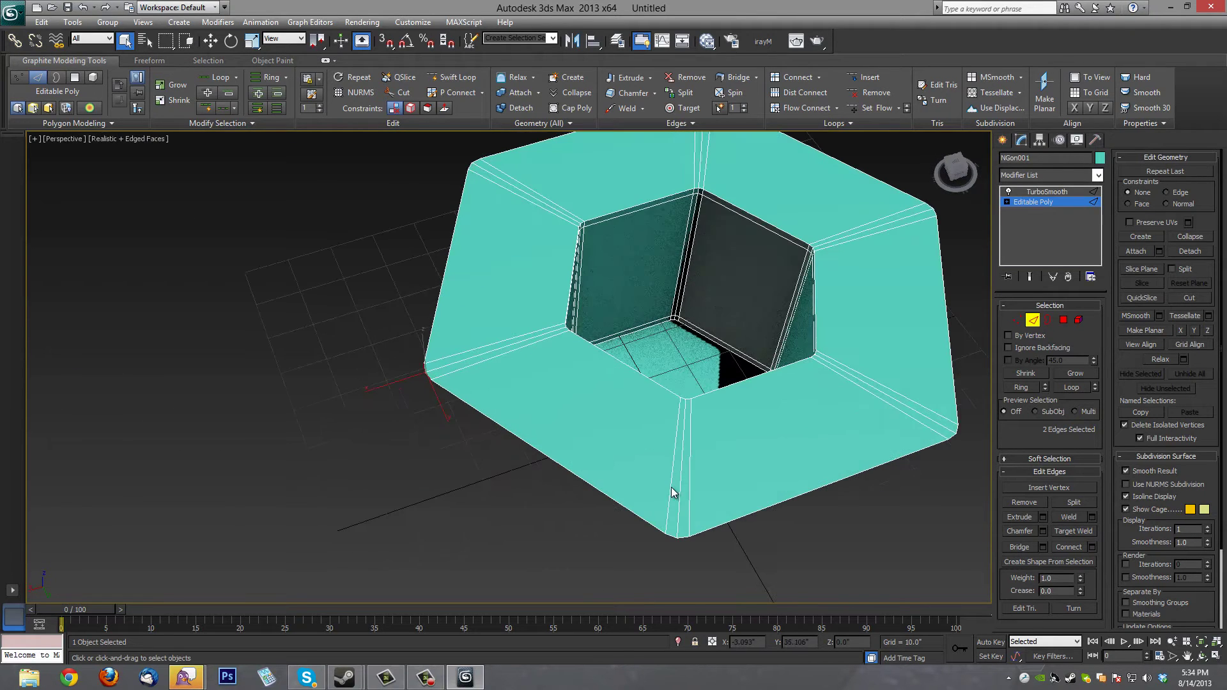
{"action": "left_click", "coordinate": [669, 536], "text": "ctrl"}
- Orbit around the flange and add the remaining corner edge pairs to the selection
{"action": "middle_click_drag", "start_coordinate": [788, 537], "coordinate": [603, 472], "text": "alt"}
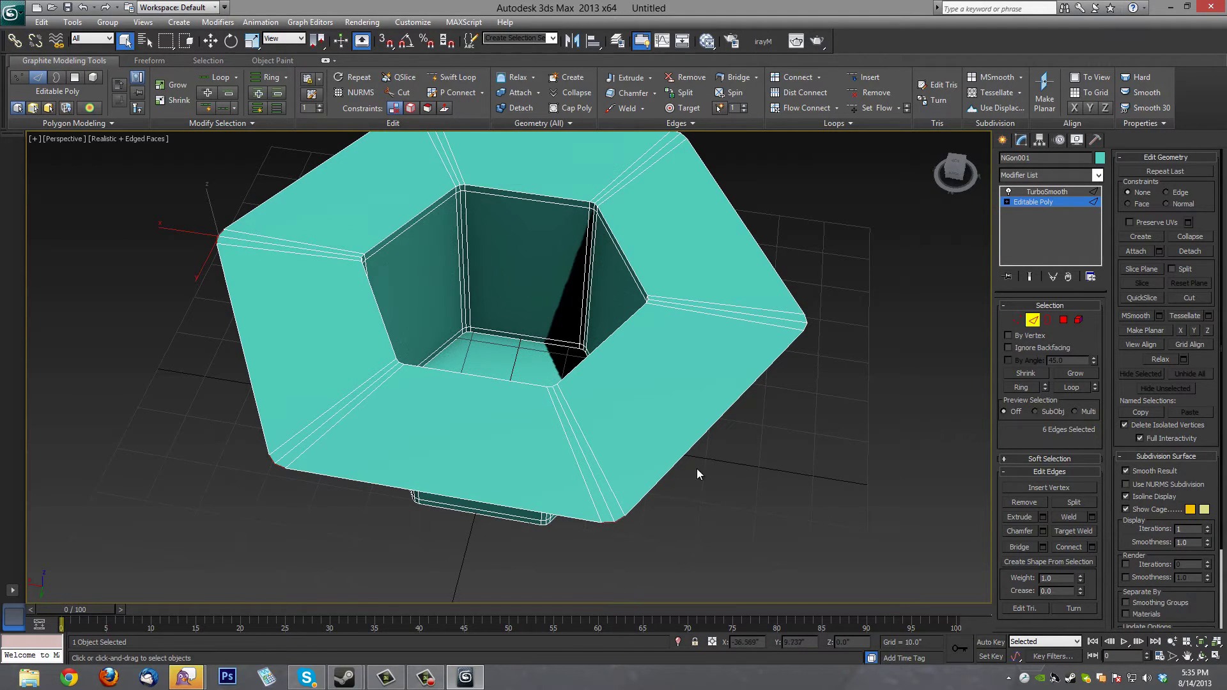
{"action": "middle_click_drag", "start_coordinate": [697, 474], "coordinate": [611, 339], "text": "alt"}
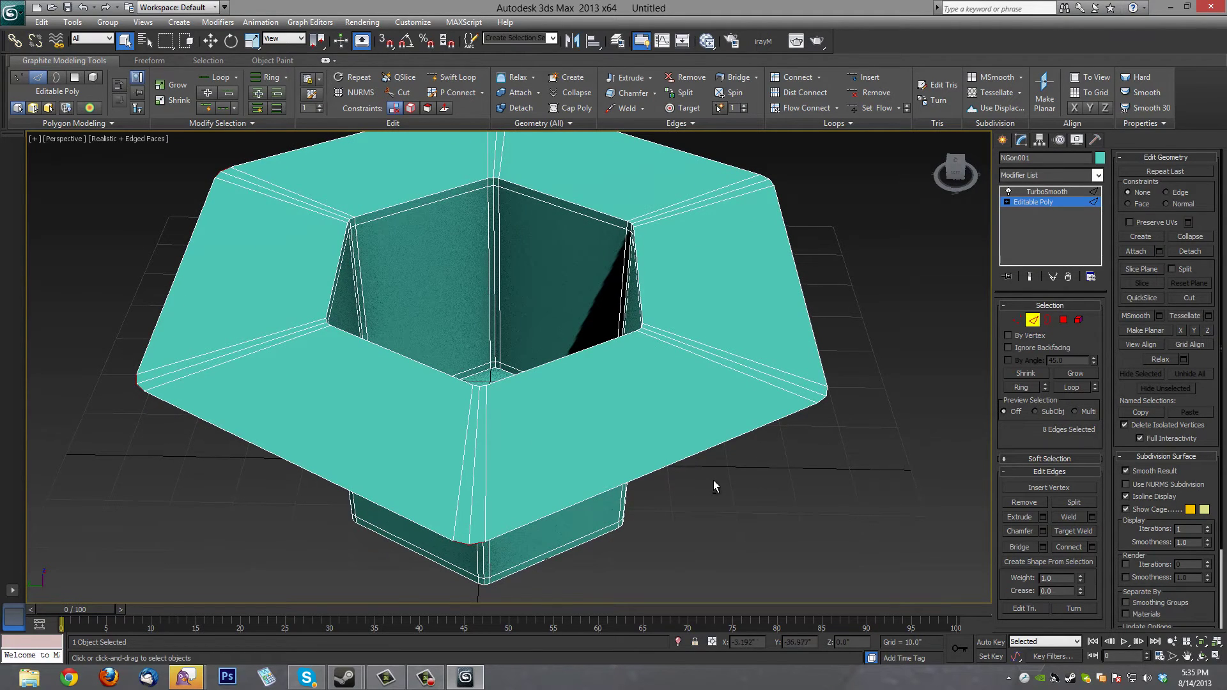
{"action": "middle_click_drag", "start_coordinate": [713, 481], "coordinate": [639, 478], "text": "alt"}
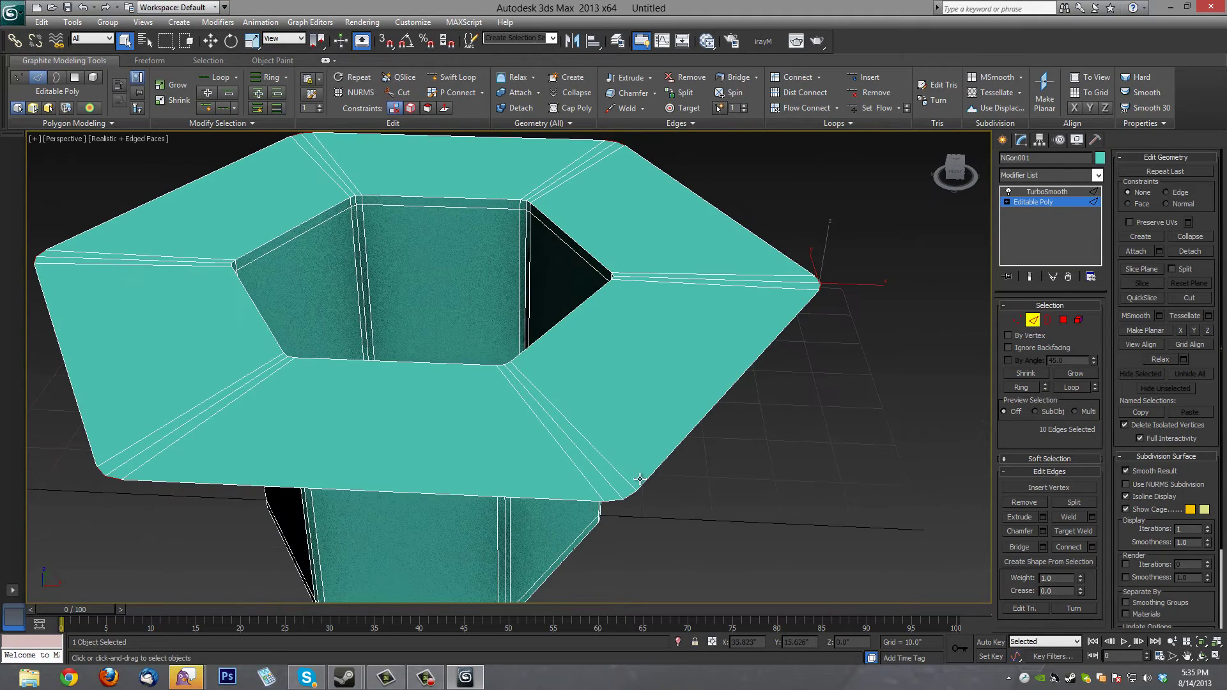
{"action": "left_click", "coordinate": [623, 499], "text": "ctrl"}
{"action": "scroll", "coordinate": [701, 480], "scroll_direction": "down", "scroll_amount": 8}
{"action": "mouse_move", "coordinate": [584, 466]}
{"action": "middle_mouse_down", "text": "alt"}
{"action": "mouse_move", "coordinate": [553, 471]}
{"action": "mouse_move", "coordinate": [578, 481]}
{"action": "middle_mouse_up", "text": "alt"}
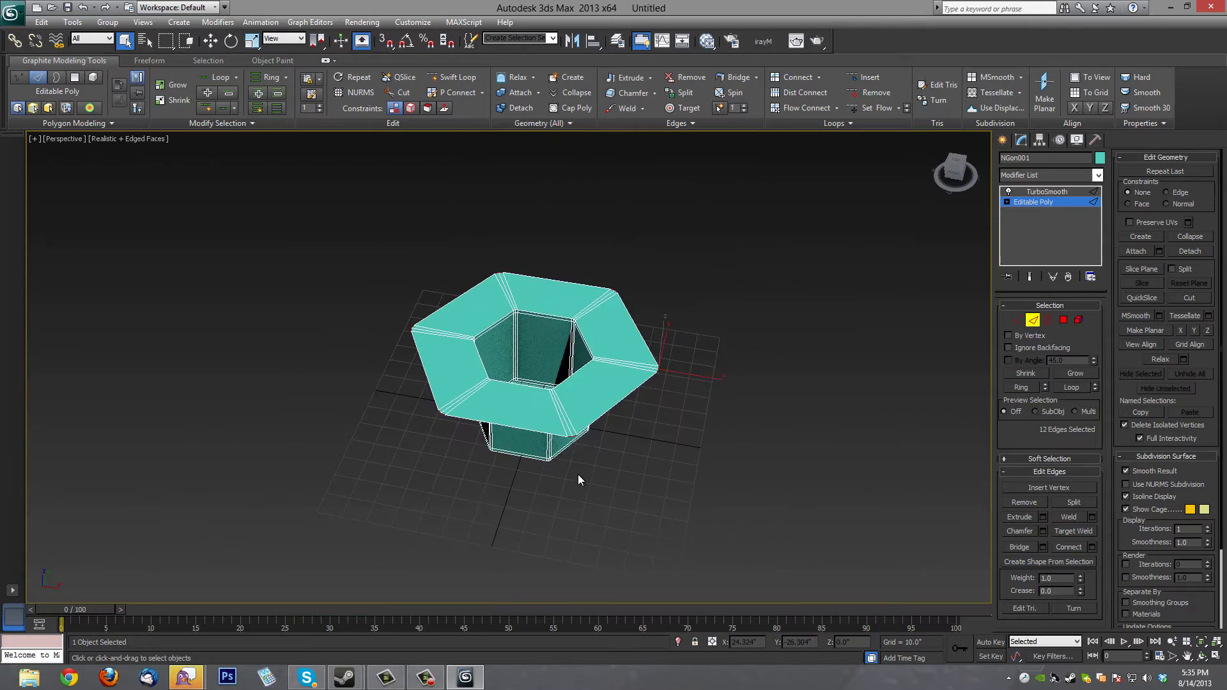
{"action": "scroll", "coordinate": [578, 481], "scroll_direction": "up", "scroll_amount": 8}
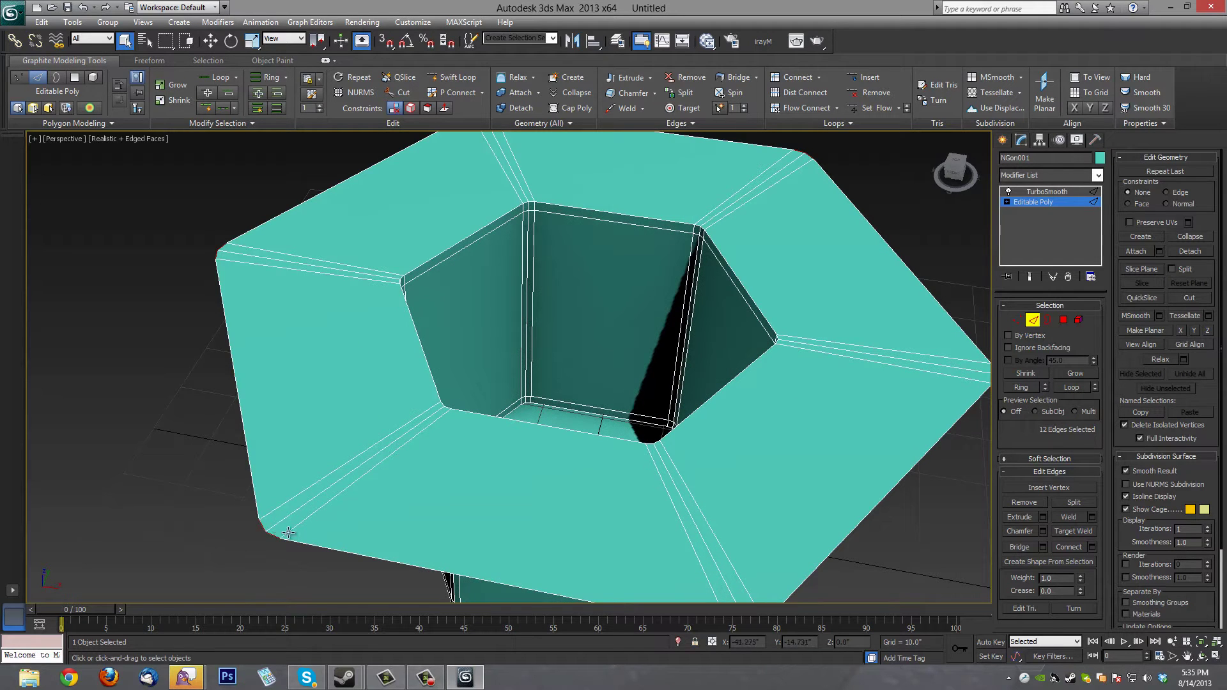
{"action": "scroll", "coordinate": [600, 507], "scroll_direction": "down", "scroll_amount": 6}
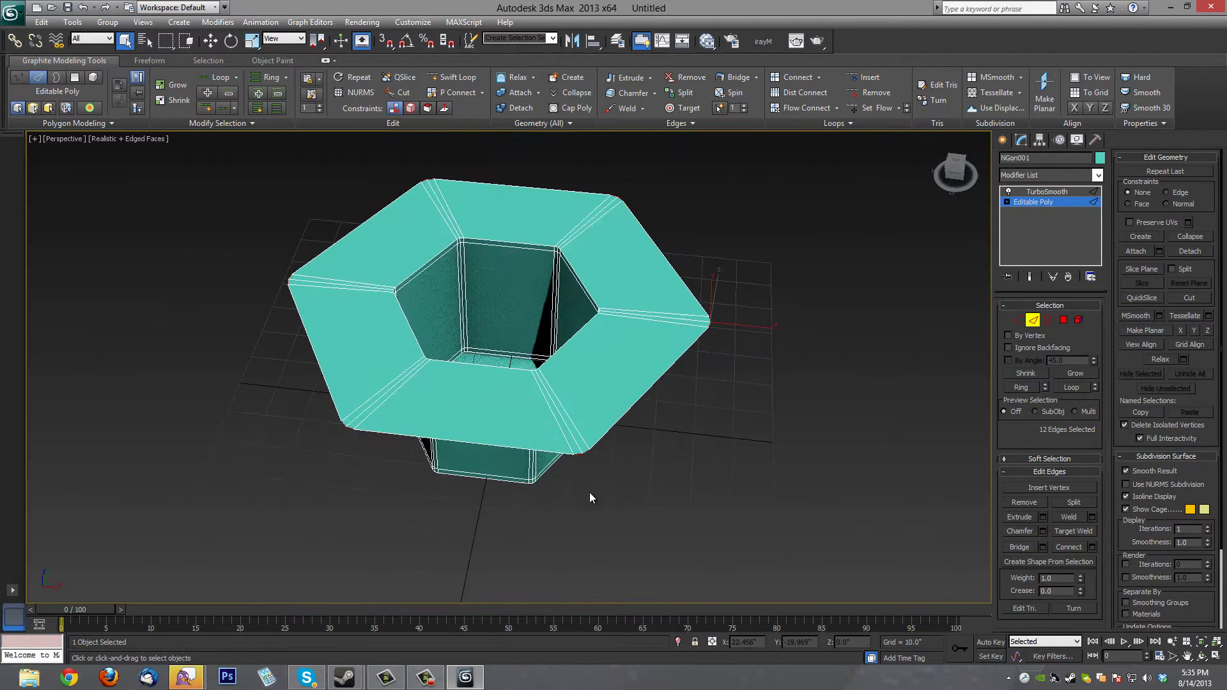
{"action": "middle_click_drag", "start_coordinate": [622, 499], "coordinate": [673, 506]}
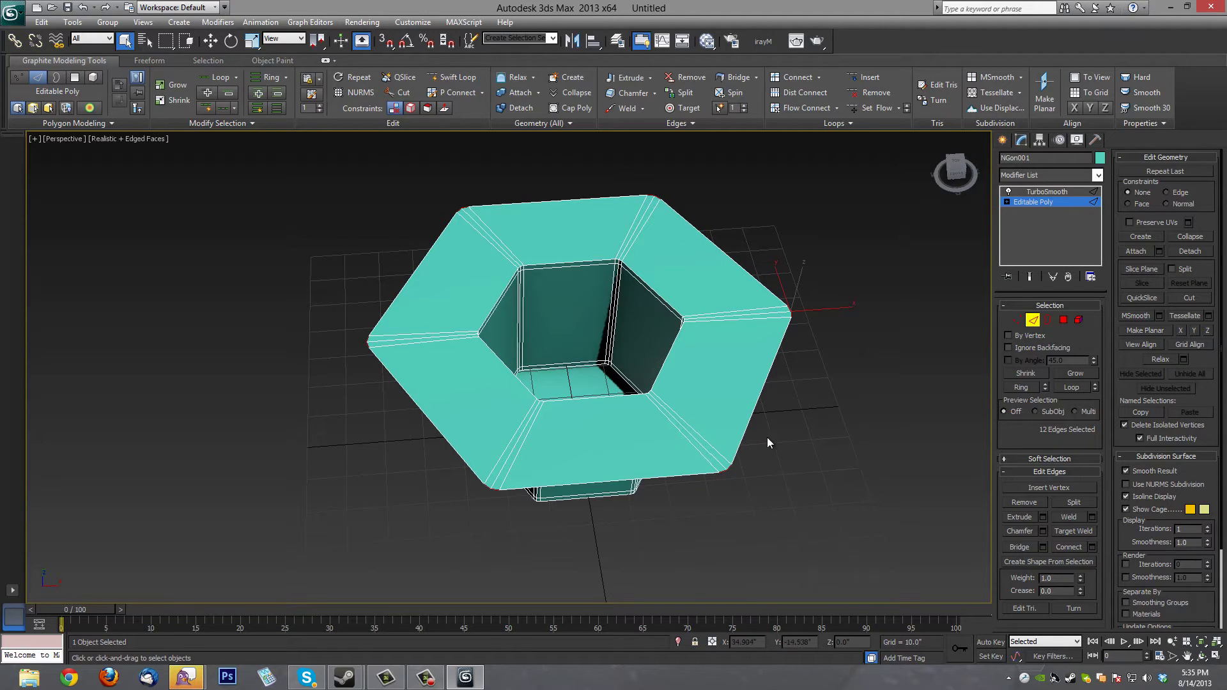
{"action": "middle_click_drag", "start_coordinate": [803, 469], "coordinate": [669, 482], "text": "alt"}
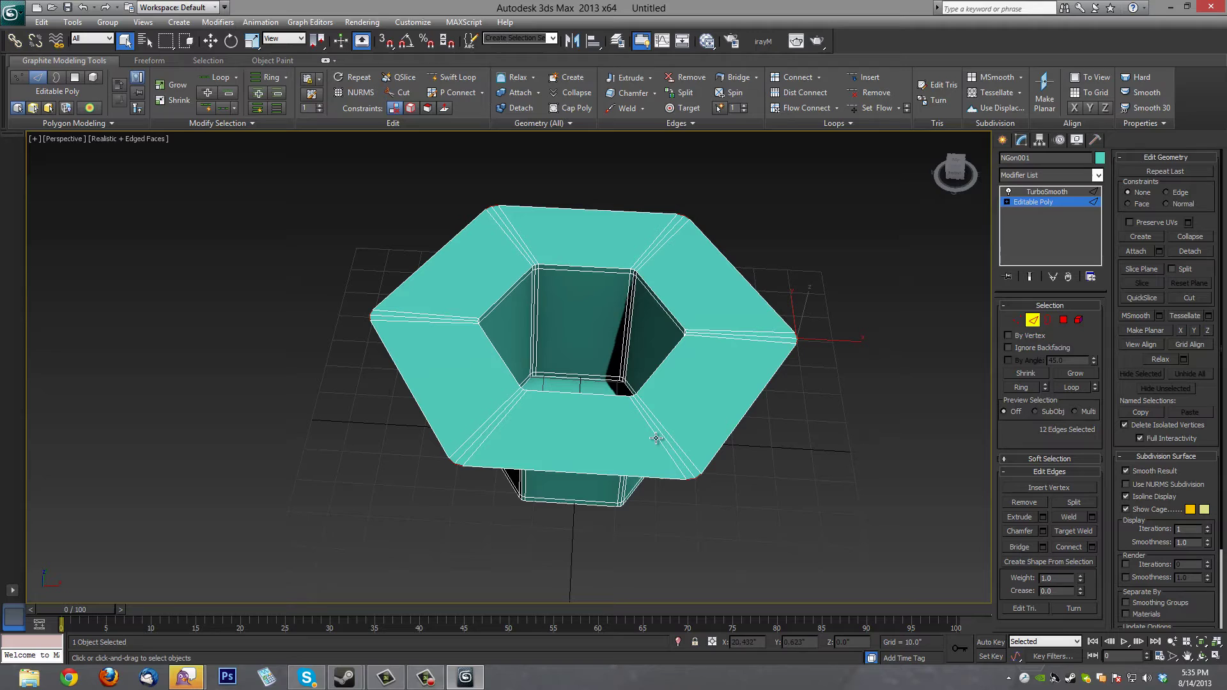
{"action": "middle_click_drag", "start_coordinate": [655, 439], "coordinate": [728, 475]}
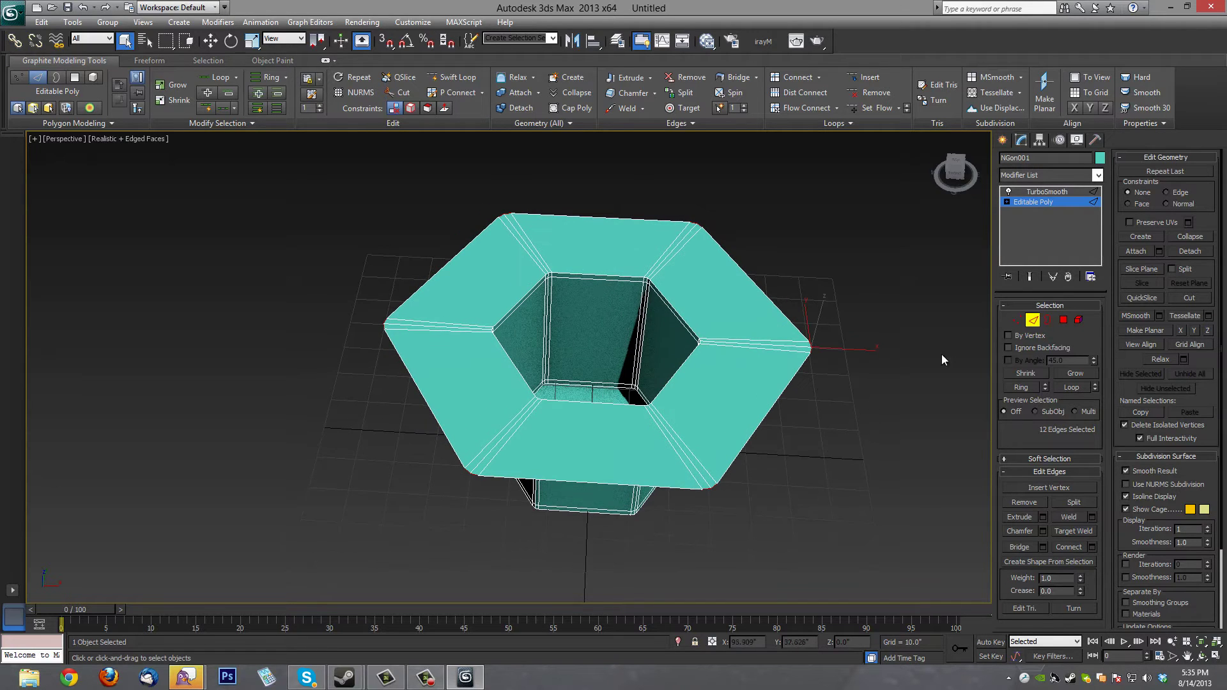
- Scale the twelve selected corner edges apart so the hexagonal flange becomes a many-sided disc
{"action": "right_click", "coordinate": [690, 431]}
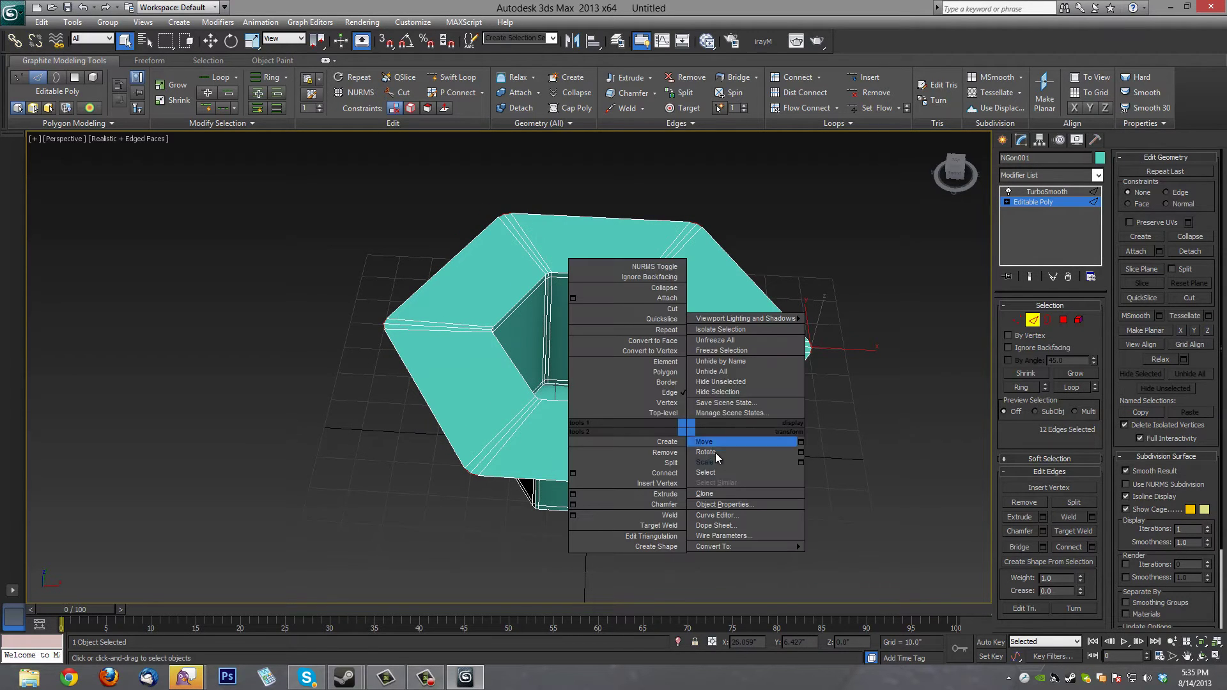
{"action": "left_click", "coordinate": [714, 465]}
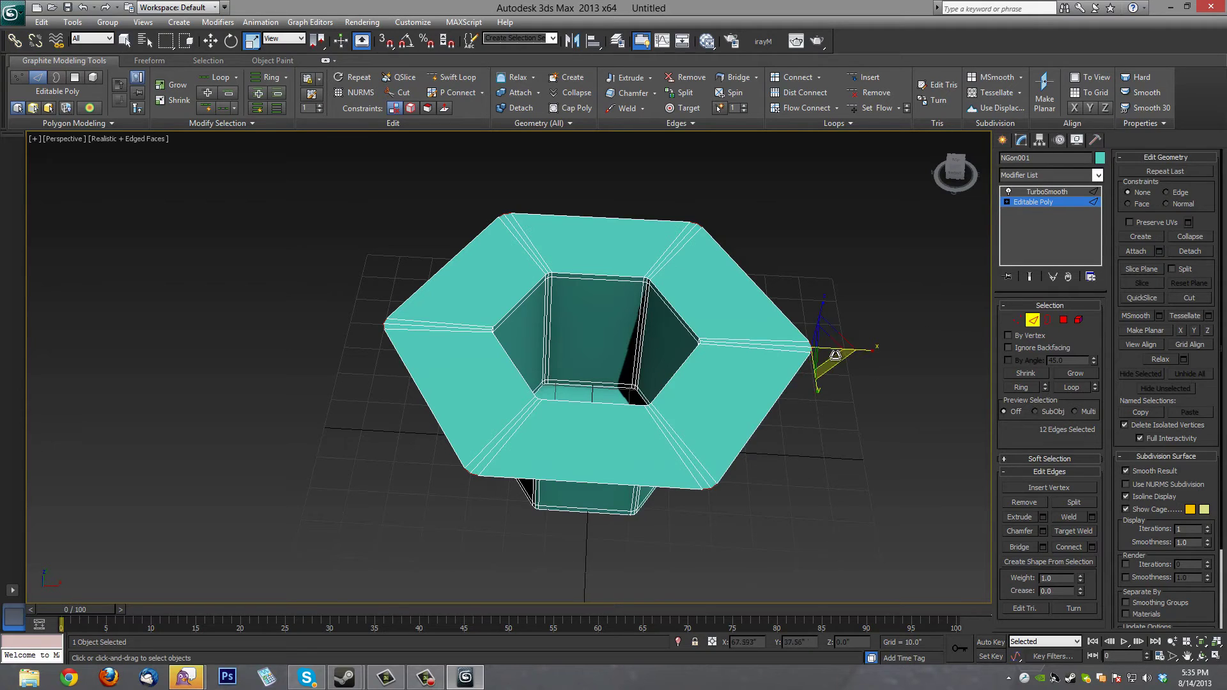
{"action": "left_click_drag", "start_coordinate": [826, 347], "coordinate": [828, 538]}
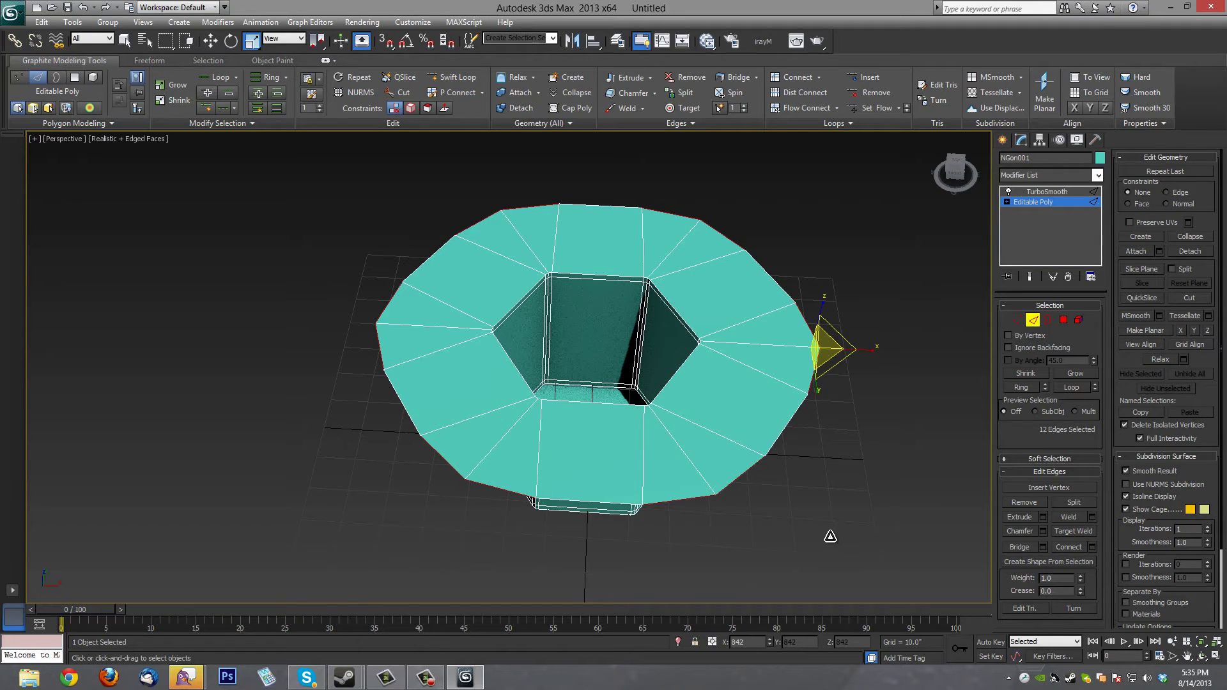
{"action": "mouse_move", "coordinate": [831, 536]}
{"action": "left_mouse_down"}
{"action": "mouse_move", "coordinate": [837, 512]}
{"action": "mouse_move", "coordinate": [838, 537]}
{"action": "left_mouse_up"}
{"action": "middle_click_drag", "start_coordinate": [826, 380], "coordinate": [782, 435], "text": "alt"}
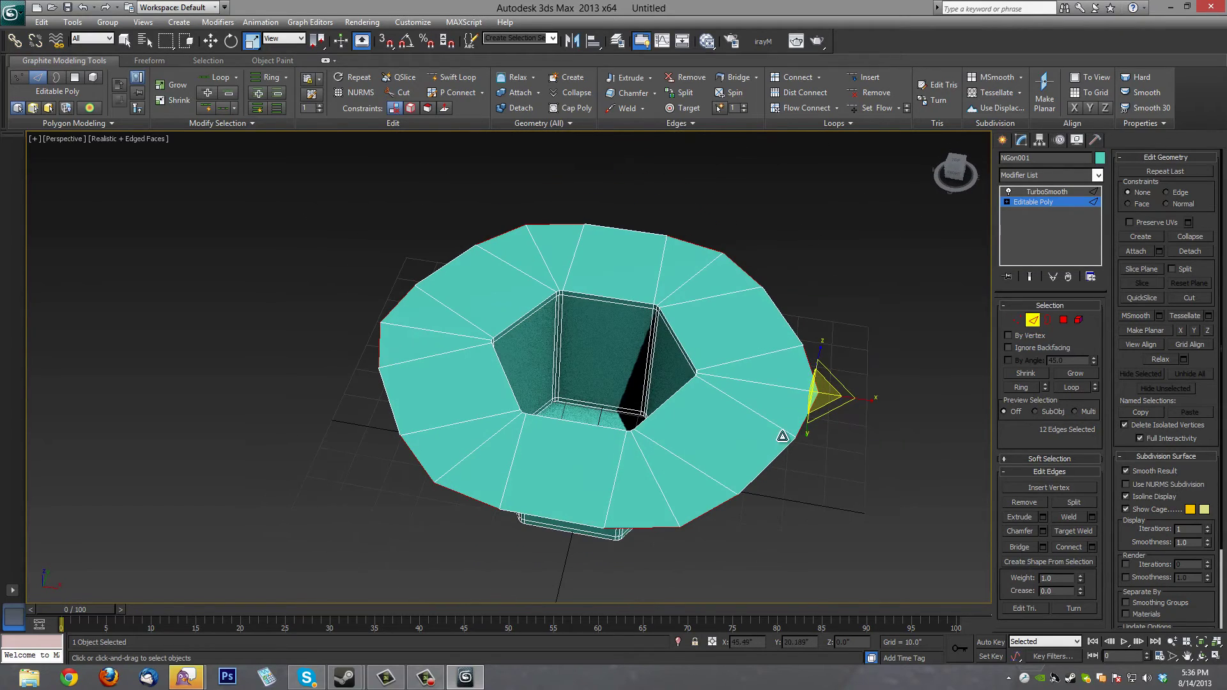
- Set TurboSmooth Iterations to 2, then go back to the Editable Poly base mesh
{"action": "left_click", "coordinate": [1036, 322]}
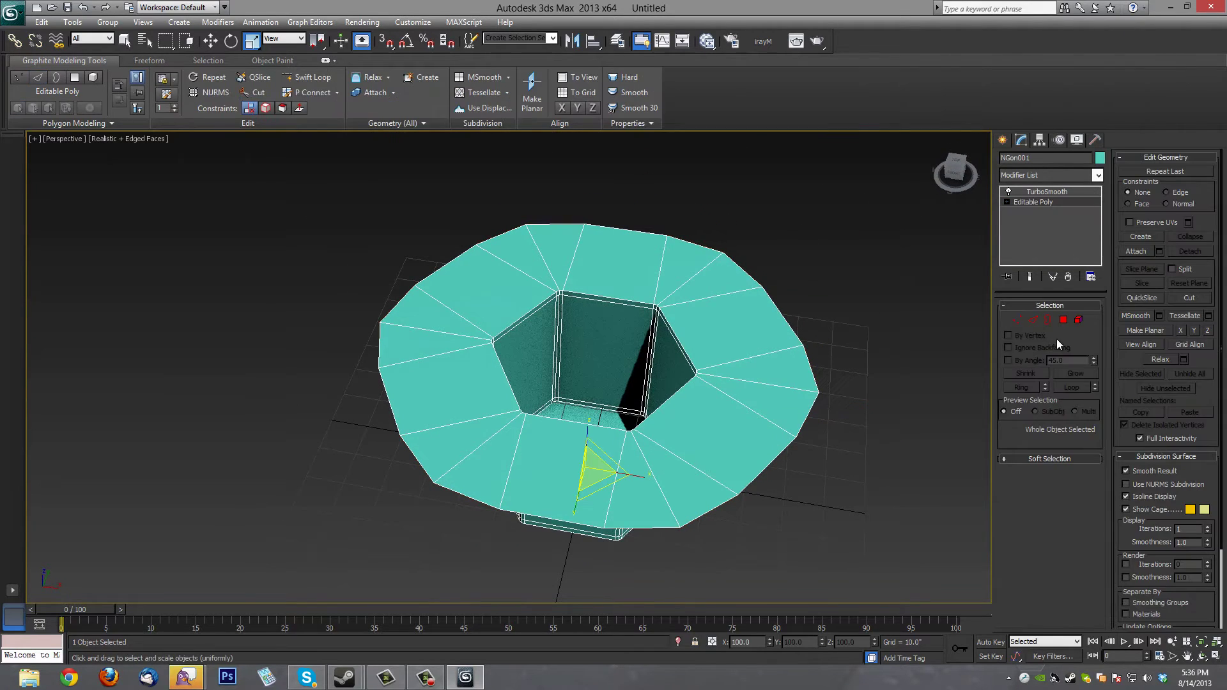
{"action": "left_click", "coordinate": [1045, 192]}
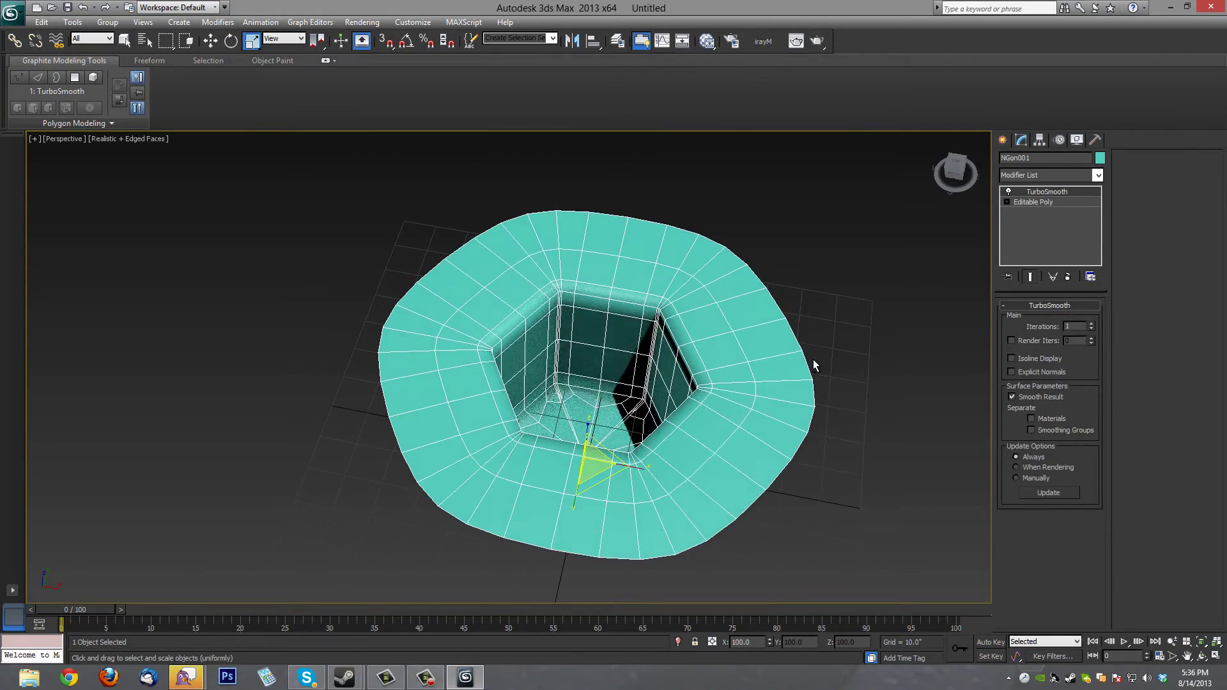
{"action": "middle_click_drag", "start_coordinate": [813, 365], "coordinate": [808, 300], "text": "alt"}
{"action": "left_click", "coordinate": [1091, 324]}
{"action": "mouse_move", "coordinate": [676, 325]}
{"action": "middle_mouse_down"}
{"action": "mouse_move", "coordinate": [765, 327]}
{"action": "mouse_move", "coordinate": [690, 340]}
{"action": "middle_mouse_up"}
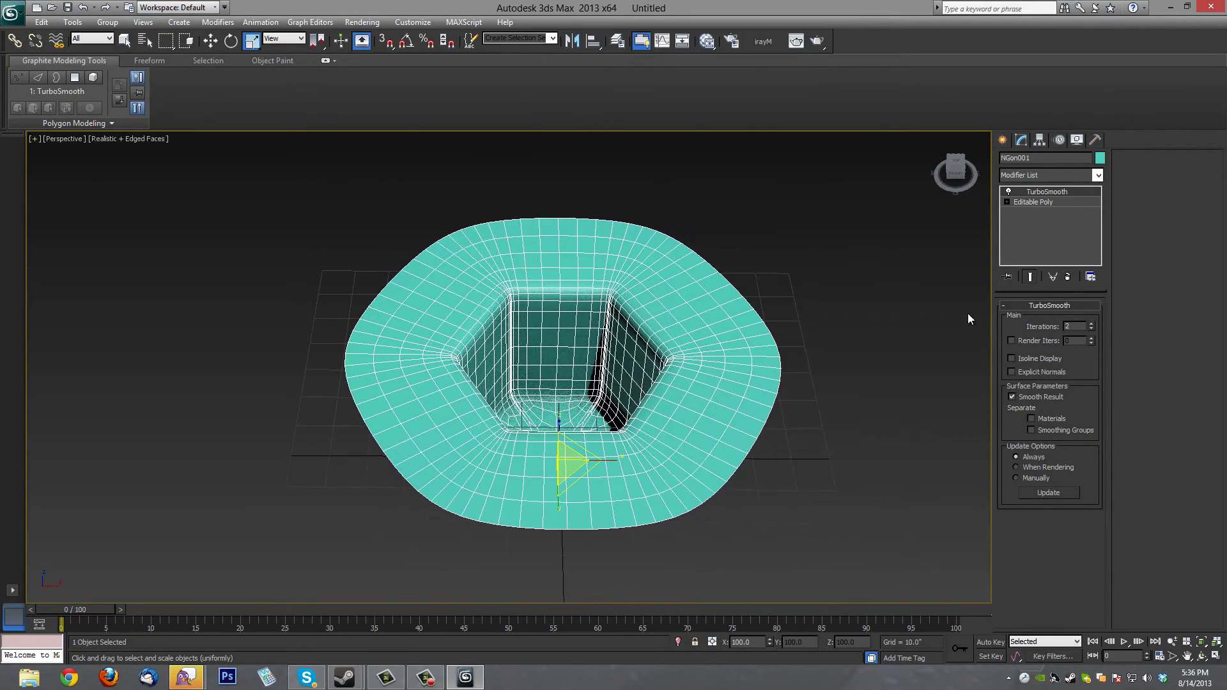
{"action": "left_click", "coordinate": [1044, 204]}
{"action": "middle_click_drag", "start_coordinate": [835, 367], "coordinate": [791, 350]}
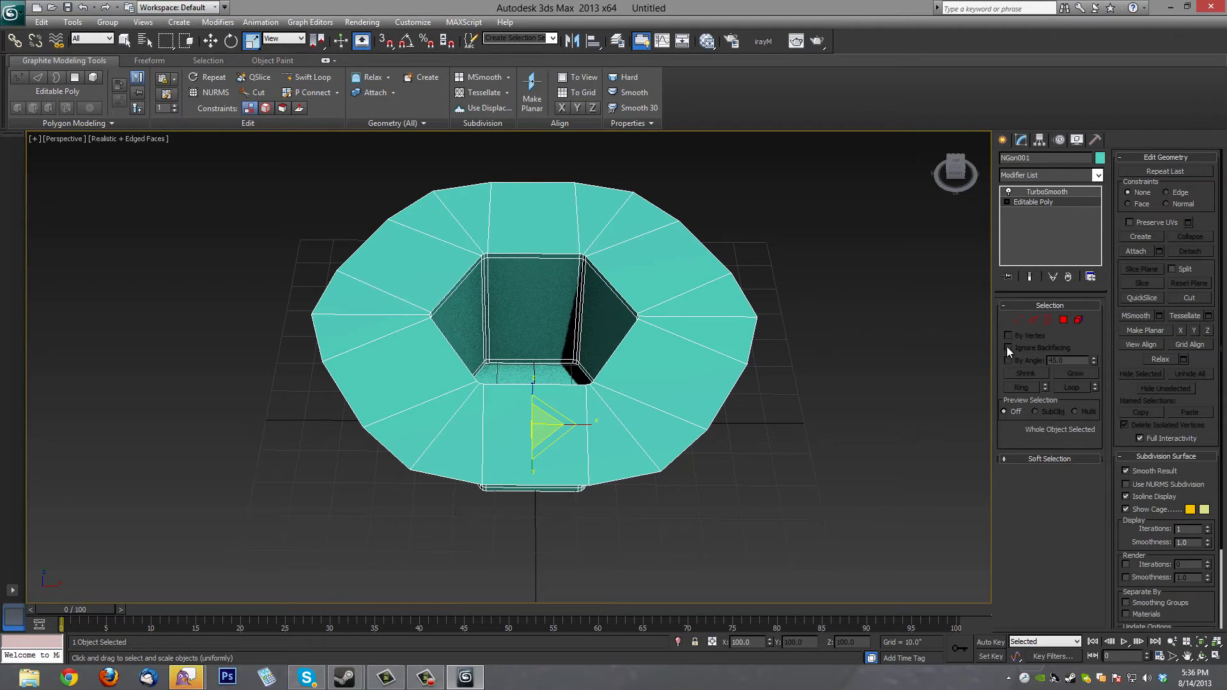
- Select the outer rim and hexagonal hole borders as edges and expand the Loops panel
{"action": "left_click", "coordinate": [1047, 321]}
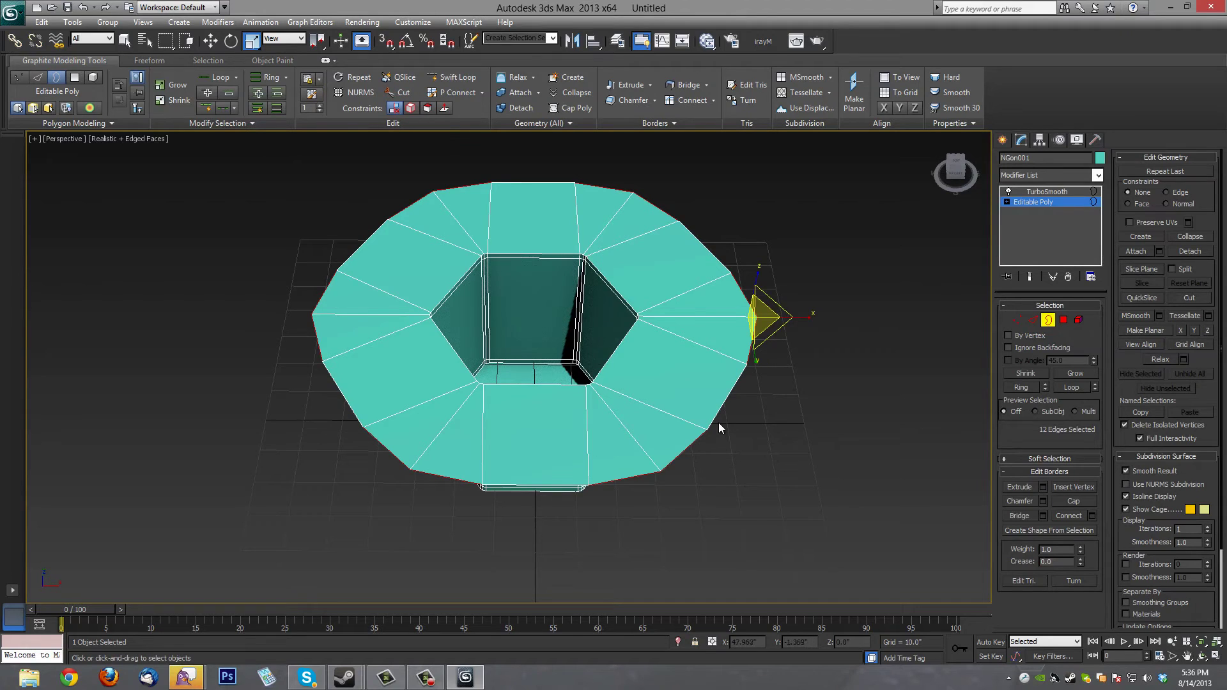
{"action": "key", "text": "ctrl+a"}
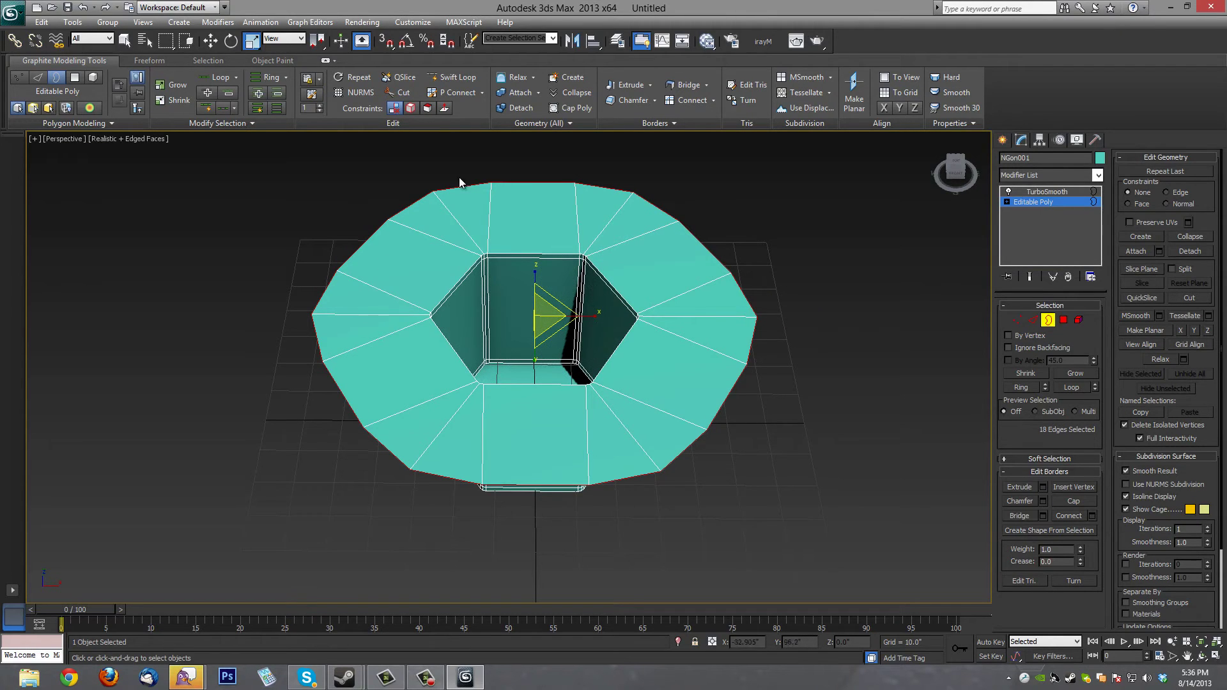
{"action": "middle_click_drag", "start_coordinate": [541, 486], "coordinate": [684, 460]}
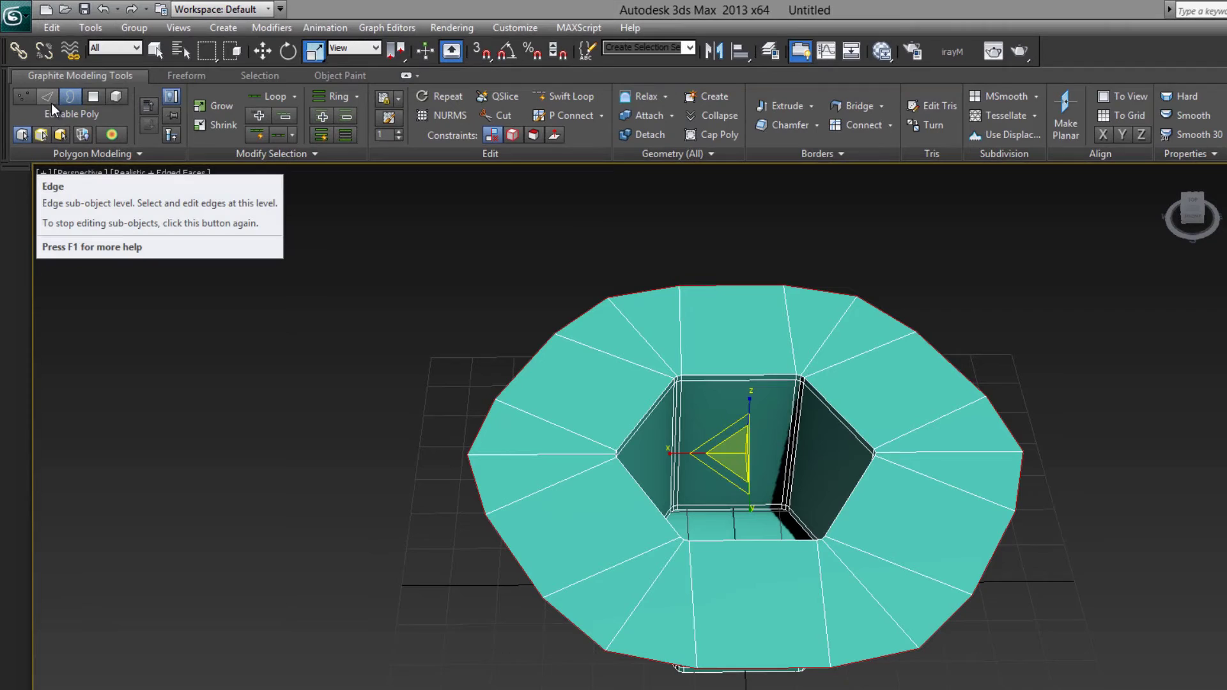
{"action": "left_click", "coordinate": [47, 99]}
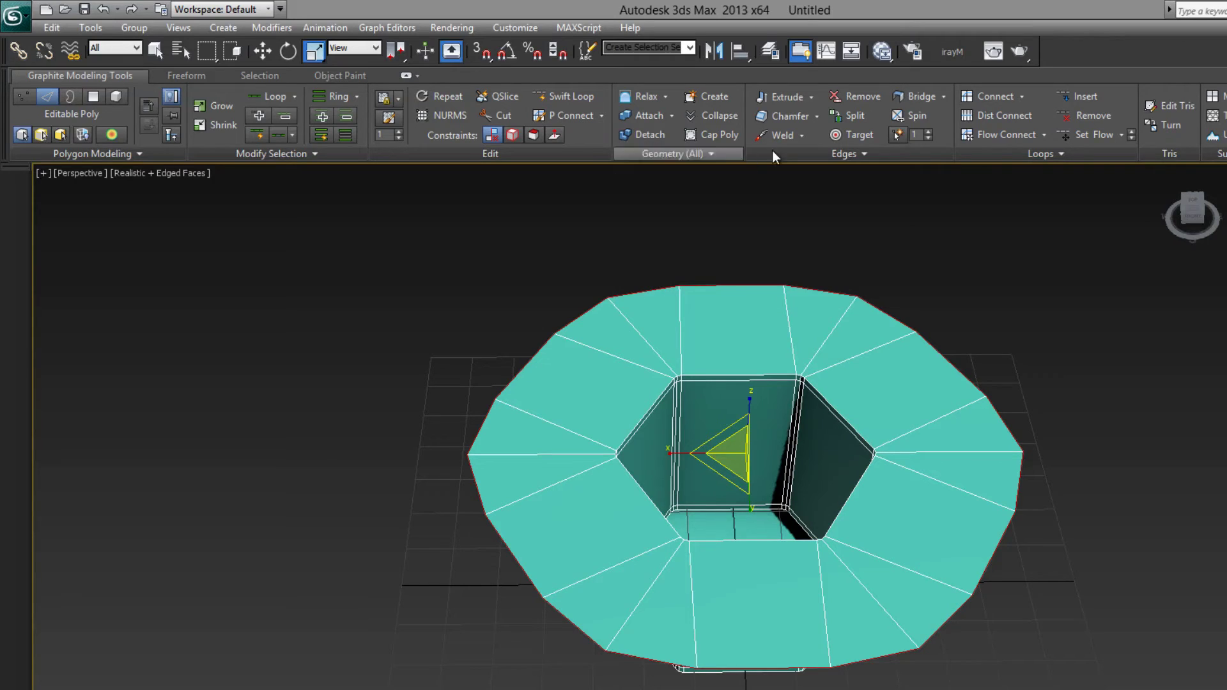
{"action": "left_click", "coordinate": [1057, 156]}
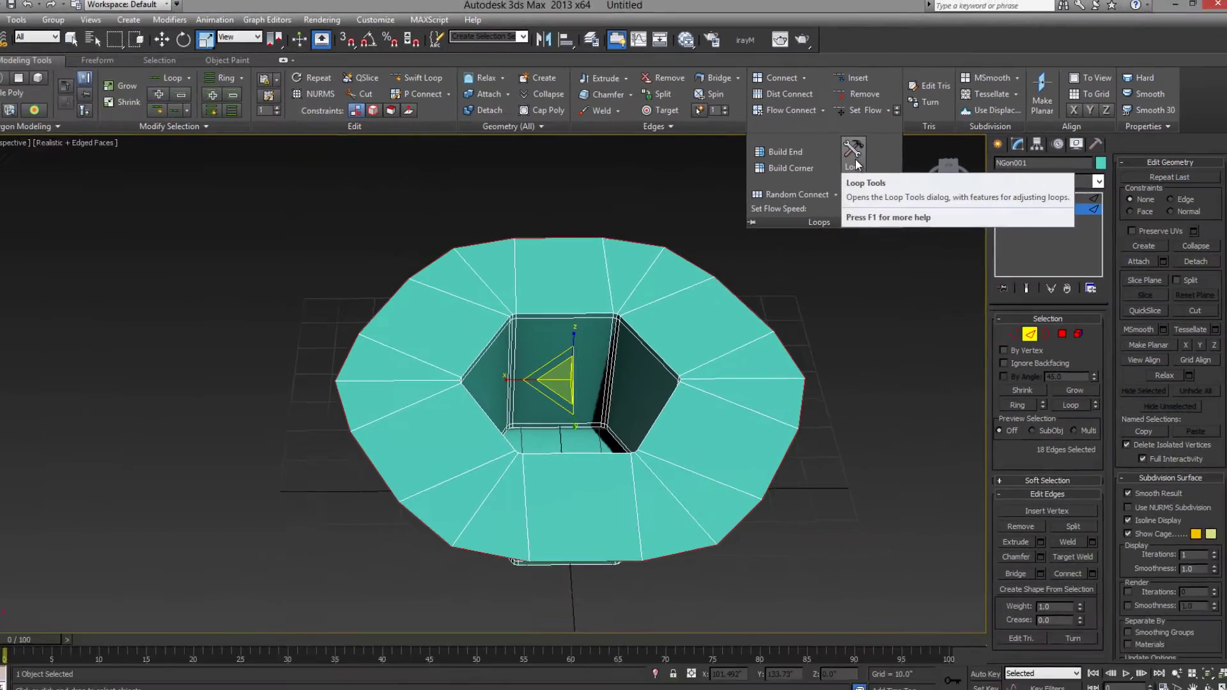
- Apply Loop Tools Circle to round the outer rim loop into a true circle
{"action": "left_click", "coordinate": [855, 161]}
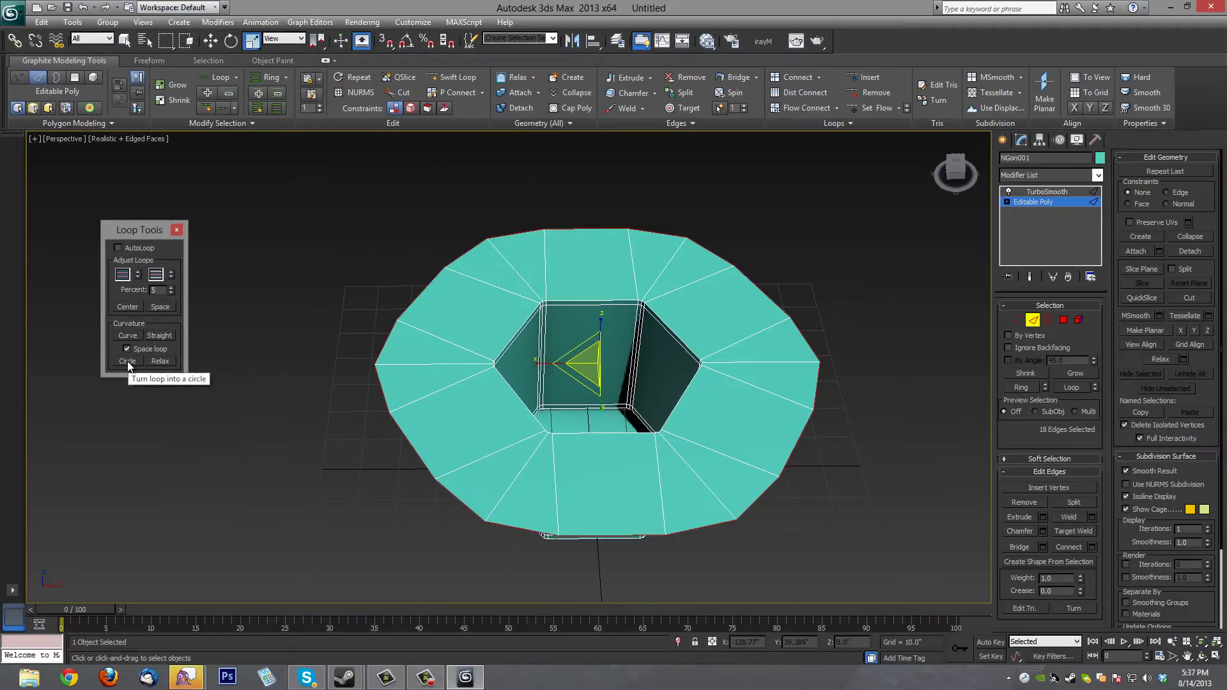
{"action": "left_click", "coordinate": [332, 488]}
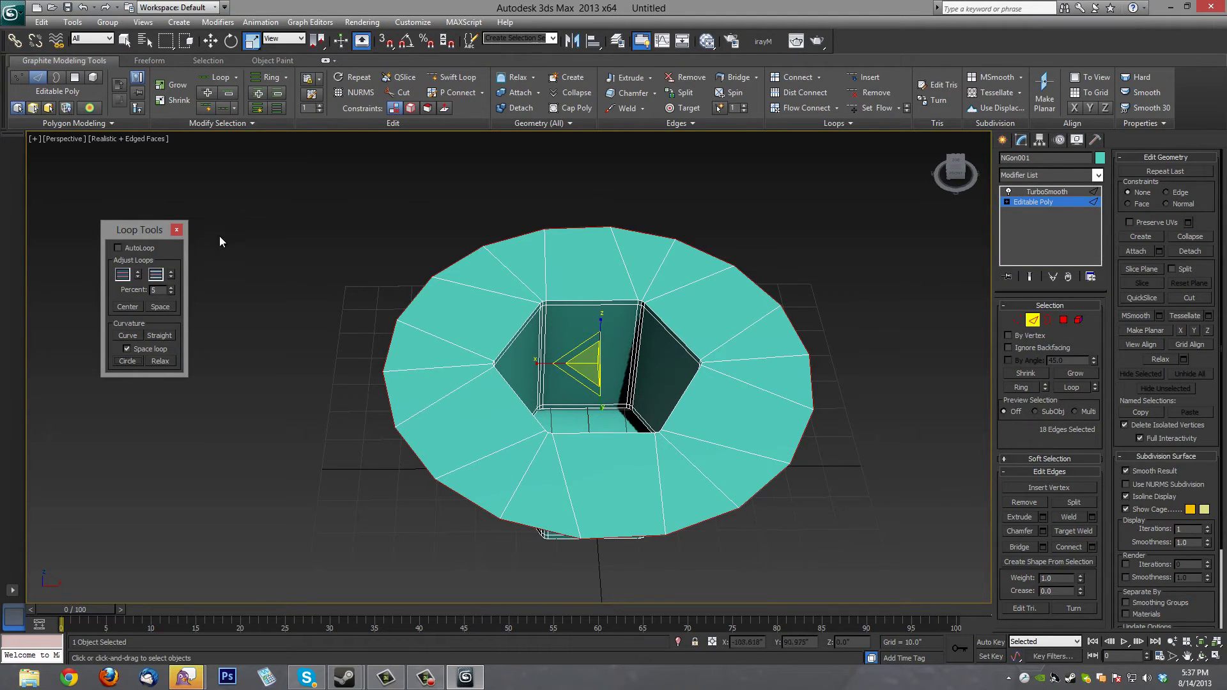
{"action": "left_click", "coordinate": [177, 230]}
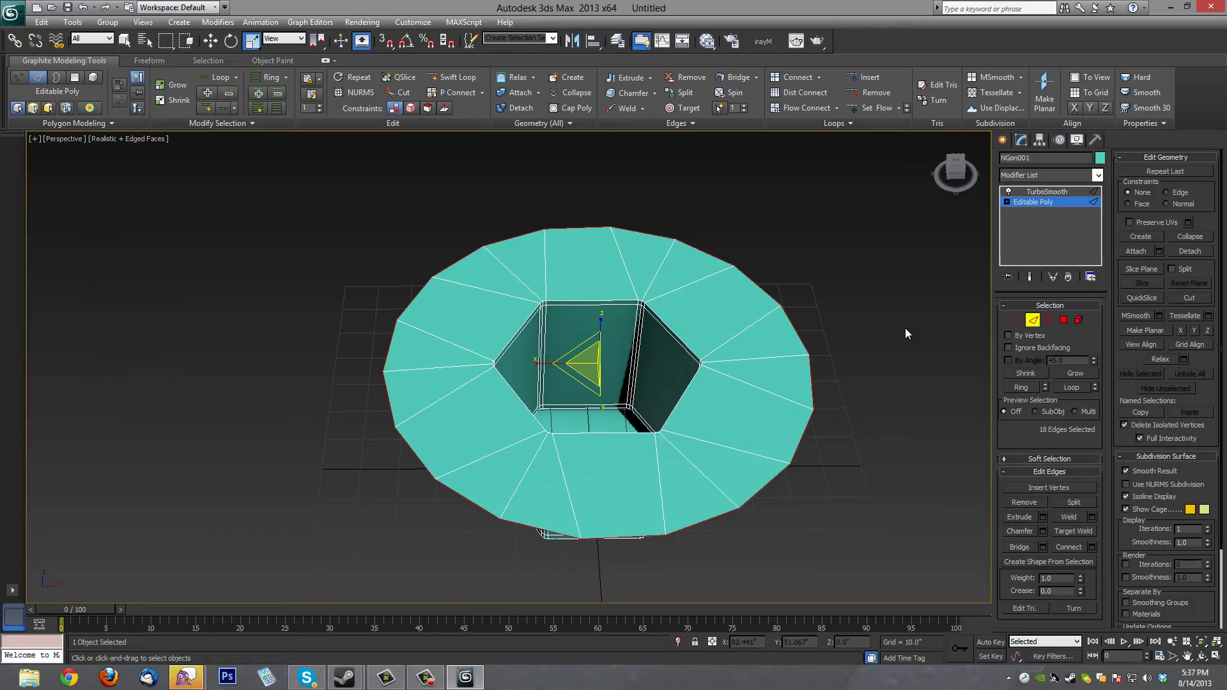
- View the TurboSmoothed head without edged faces, inspect the hexagonal hole, then return to Editable Poly
{"action": "left_click", "coordinate": [1042, 192]}
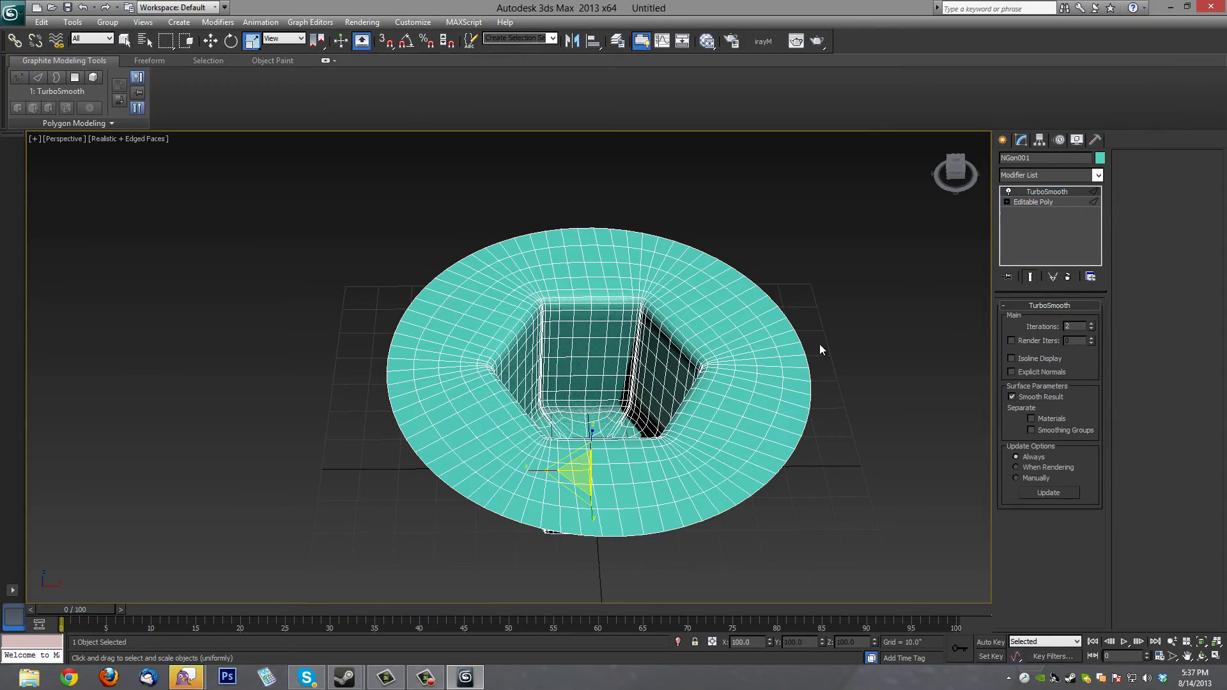
{"action": "mouse_move", "coordinate": [821, 350]}
{"action": "middle_mouse_down", "text": "alt"}
{"action": "mouse_move", "coordinate": [818, 405]}
{"action": "mouse_move", "coordinate": [806, 343]}
{"action": "middle_mouse_up", "text": "alt"}
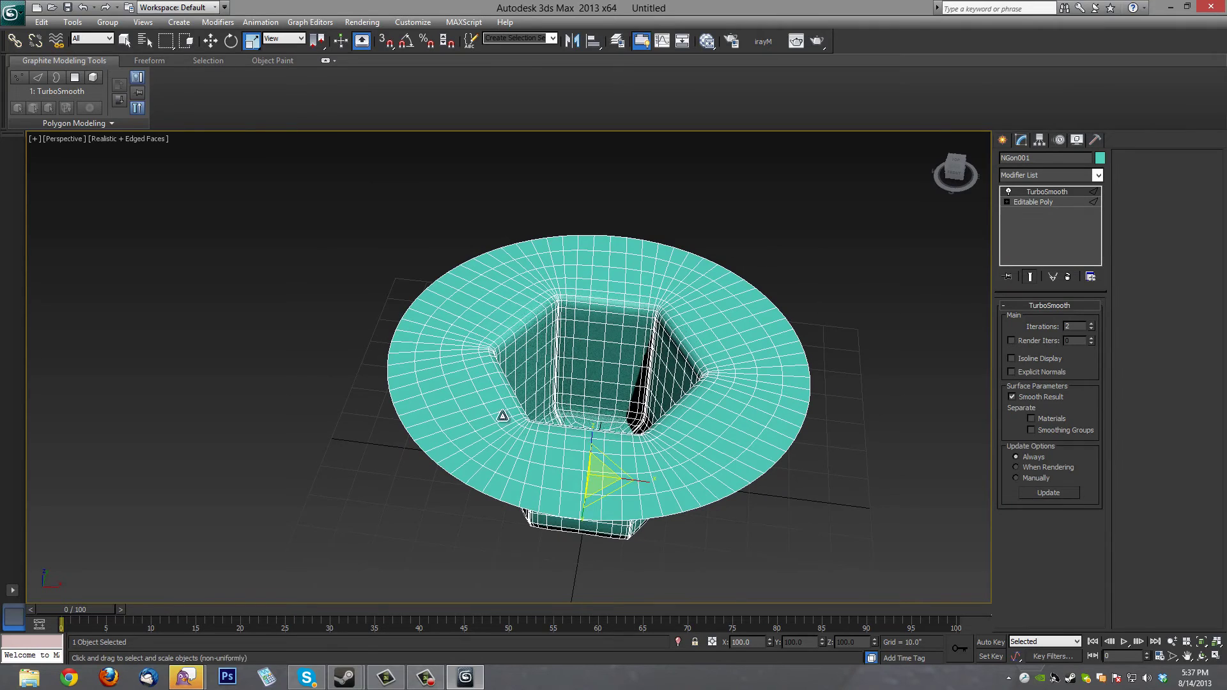
{"action": "middle_click_drag", "start_coordinate": [604, 412], "coordinate": [591, 423], "text": "alt"}
{"action": "key", "text": "F4"}
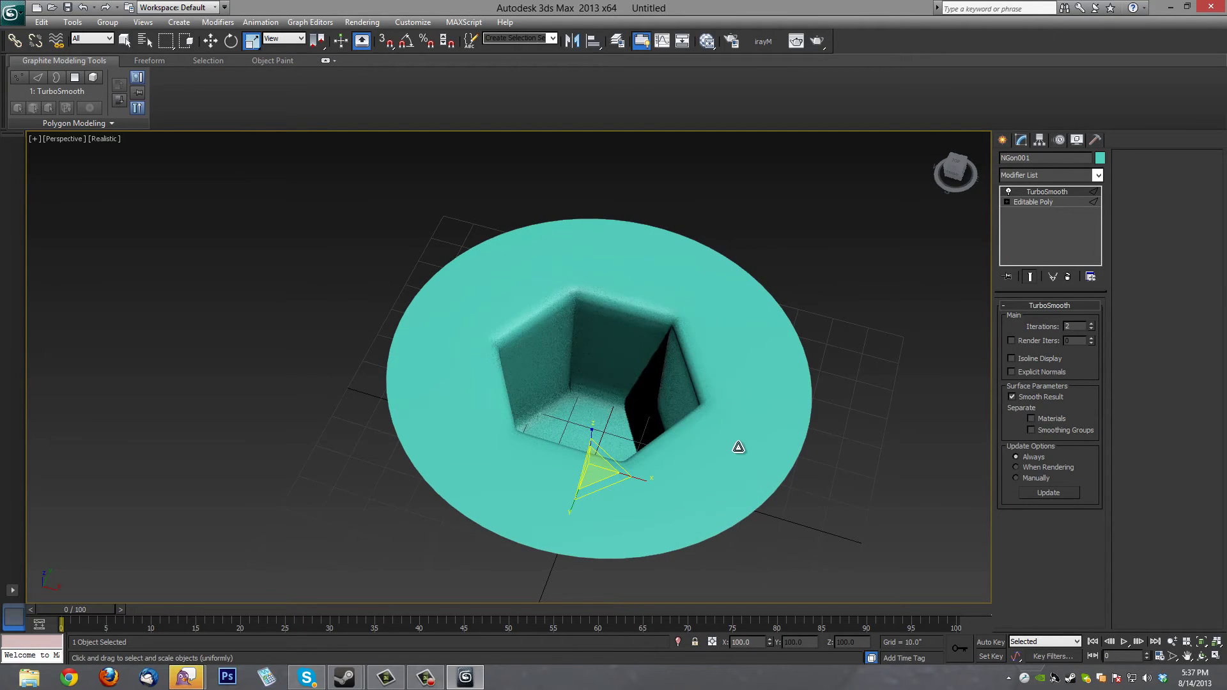
{"action": "middle_click_drag", "start_coordinate": [737, 447], "coordinate": [717, 418], "text": "alt"}
{"action": "key", "text": "alt"}
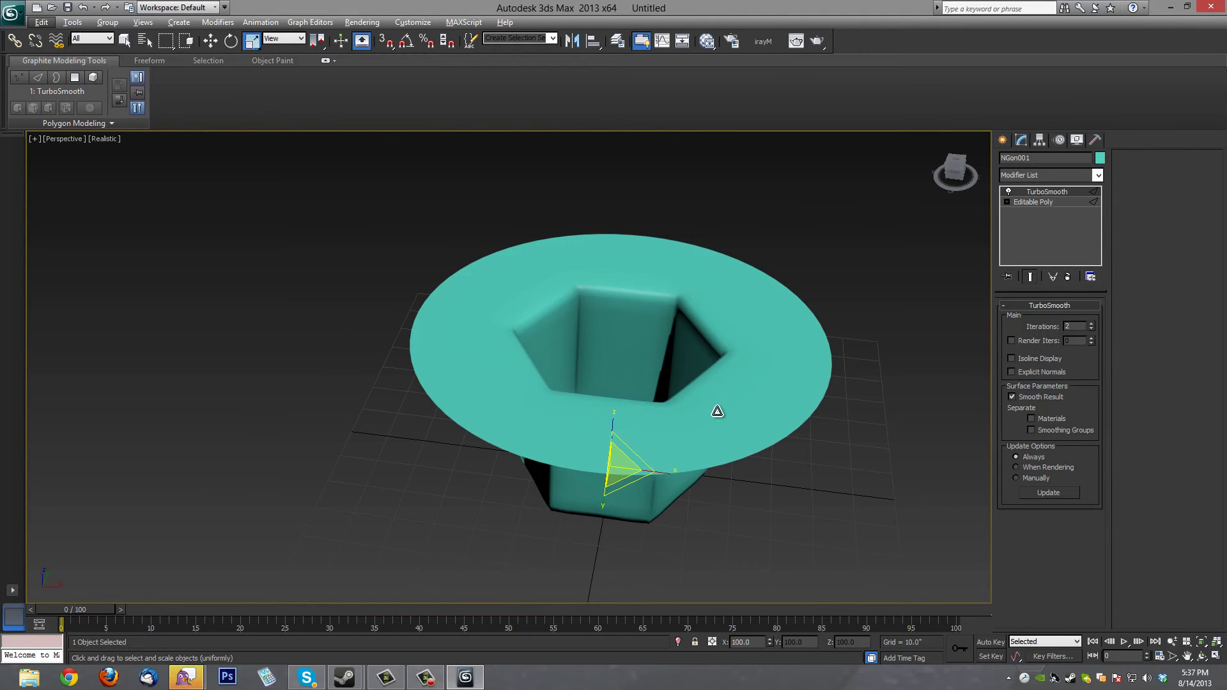
{"action": "middle_click_drag", "start_coordinate": [728, 419], "coordinate": [742, 441]}
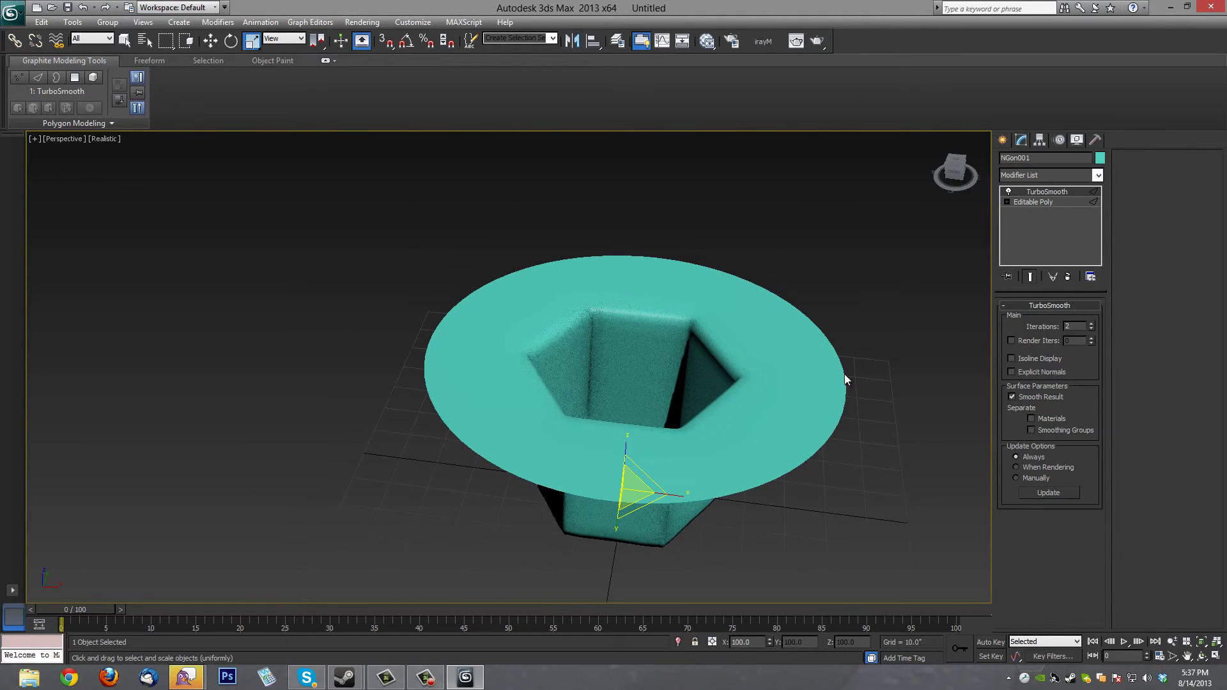
{"action": "left_click", "coordinate": [1032, 200]}
- Scale the selected rim and hole edges to about 122 percent with edged faces shown again
{"action": "middle_click_drag", "start_coordinate": [893, 325], "coordinate": [826, 269]}
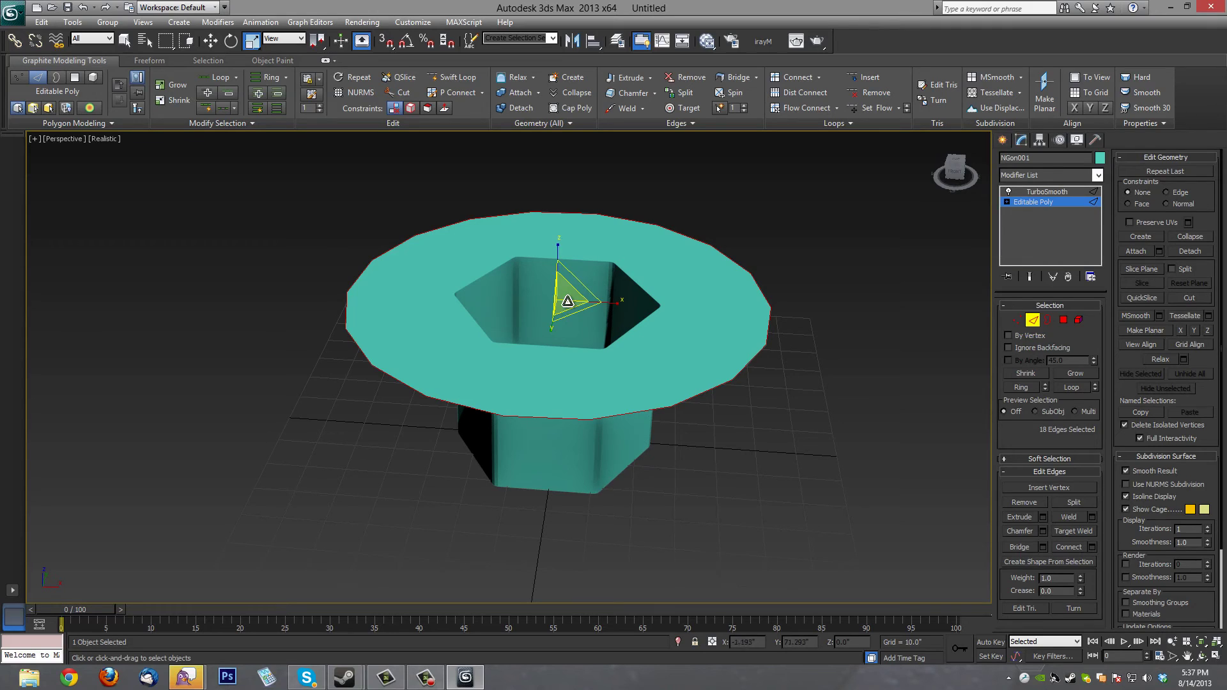
{"action": "mouse_move", "coordinate": [568, 299]}
{"action": "left_mouse_down"}
{"action": "mouse_move", "coordinate": [575, 323]}
{"action": "mouse_move", "coordinate": [564, 288]}
{"action": "left_mouse_up"}
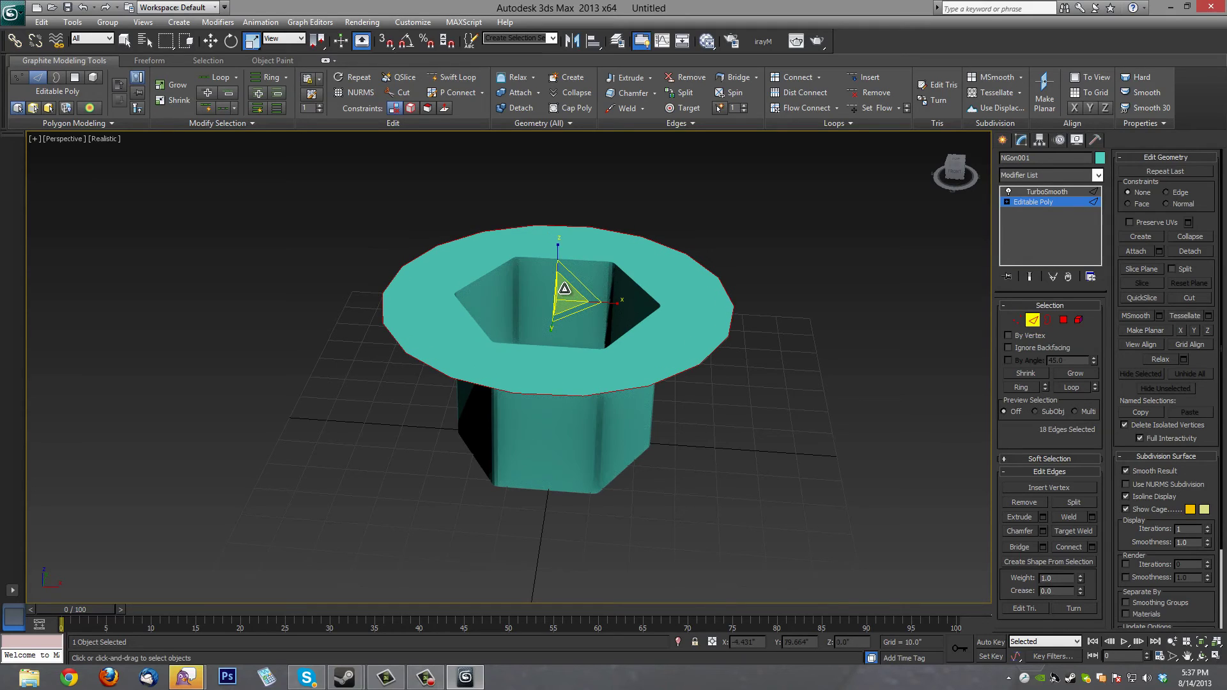
{"action": "key", "text": "F4"}
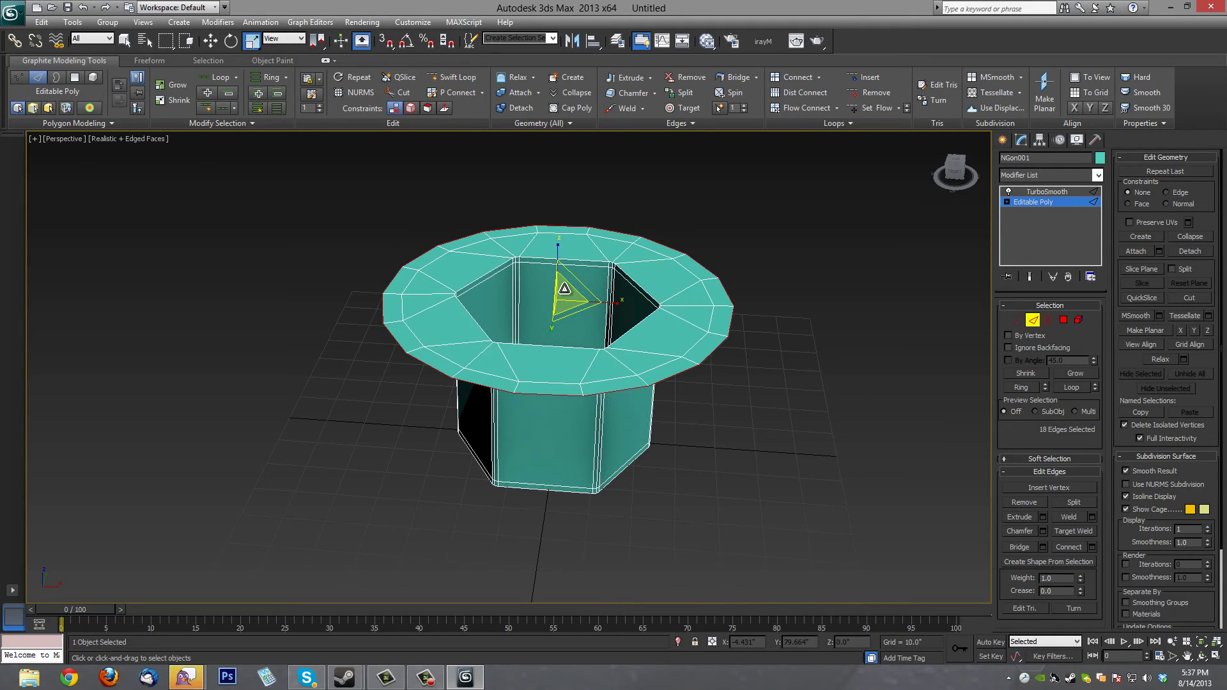
{"action": "mouse_move", "coordinate": [567, 297]}
{"action": "left_mouse_down"}
{"action": "mouse_move", "coordinate": [559, 276]}
{"action": "mouse_move", "coordinate": [565, 310]}
{"action": "left_mouse_up"}
- Raise and widen the selected edges so the flange forms a sloped crown with tall walls
{"action": "right_click", "coordinate": [565, 283]}
{"action": "left_click", "coordinate": [588, 299]}
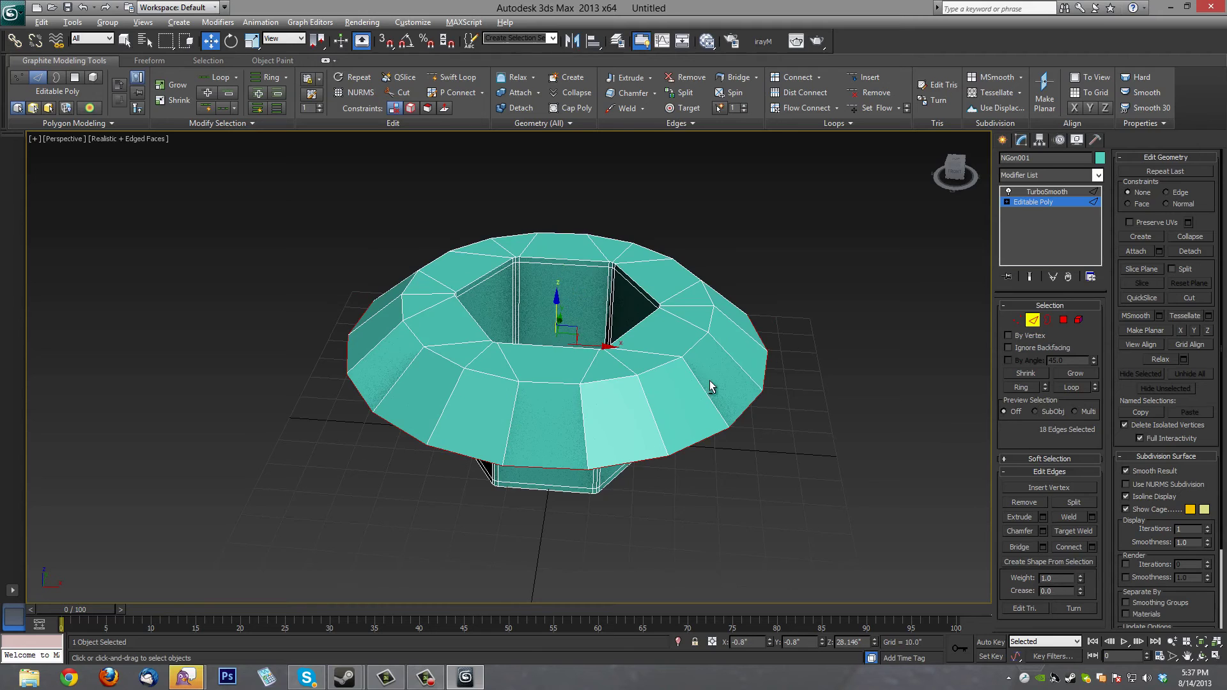
{"action": "middle_click_drag", "start_coordinate": [707, 384], "coordinate": [584, 338], "text": "alt"}
{"action": "right_click", "coordinate": [584, 338]}
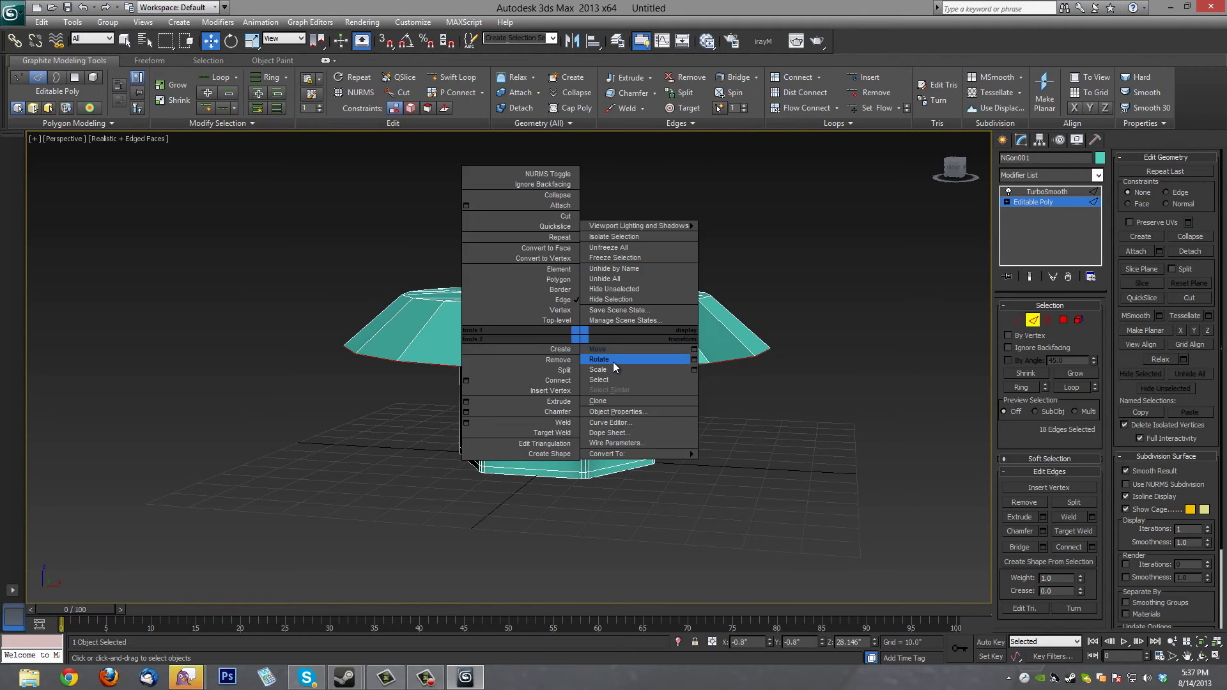
{"action": "left_click", "coordinate": [610, 366]}
{"action": "left_click_drag", "start_coordinate": [564, 335], "coordinate": [554, 396]}
{"action": "right_click", "coordinate": [577, 326]}
{"action": "left_click", "coordinate": [581, 337]}
{"action": "middle_click_drag", "start_coordinate": [722, 377], "coordinate": [726, 419], "text": "alt"}
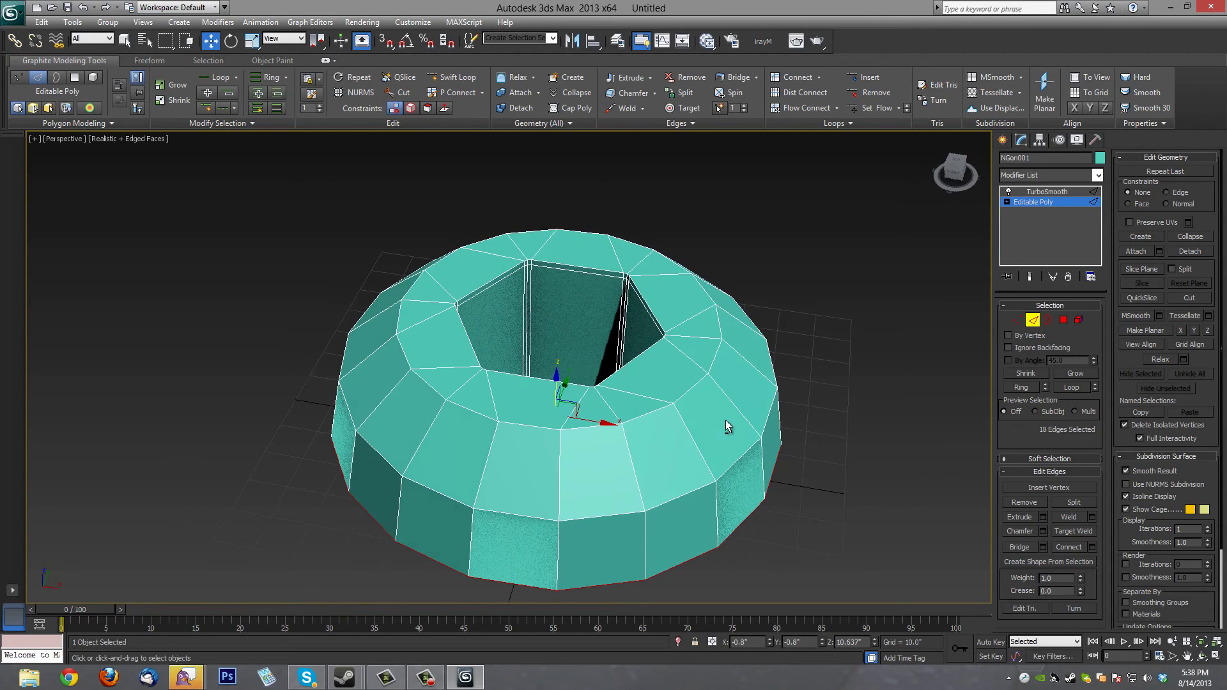
- Show the TurboSmoothed head from a low side view with edged faces hidden
{"action": "left_click", "coordinate": [1058, 195]}
{"action": "middle_click_drag", "start_coordinate": [876, 321], "coordinate": [513, 432], "text": "alt"}
{"action": "key", "text": "F4"}
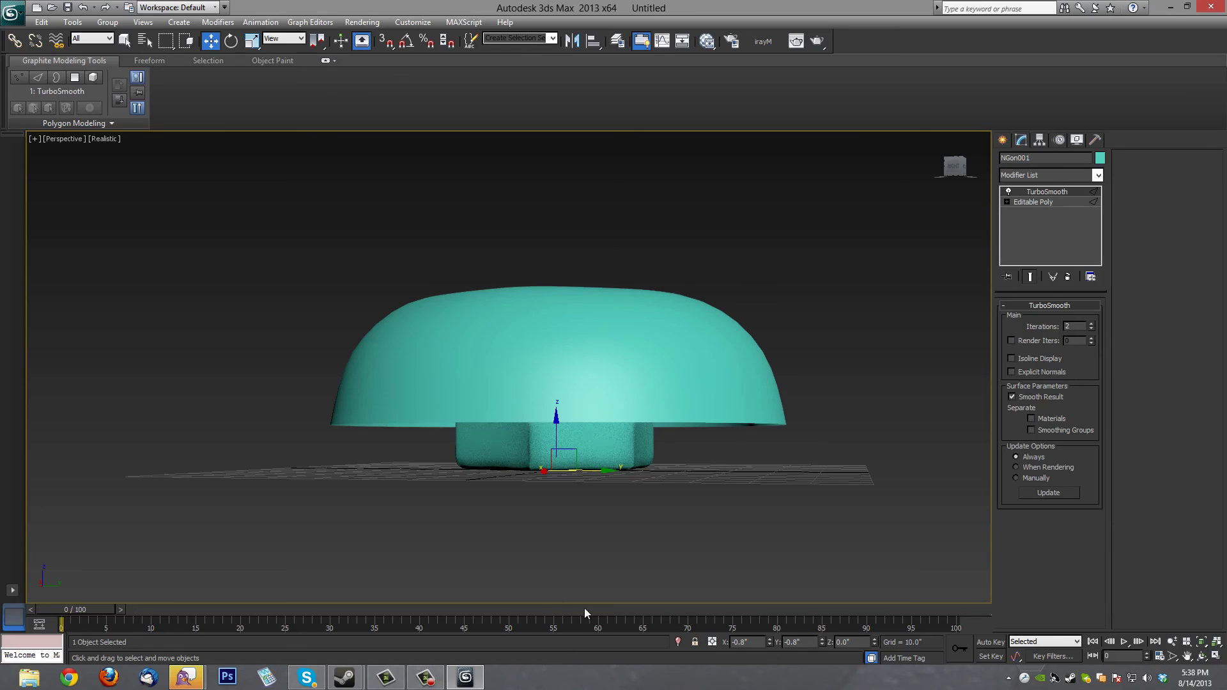
{"action": "middle_click_drag", "start_coordinate": [624, 495], "coordinate": [590, 431], "text": "alt"}
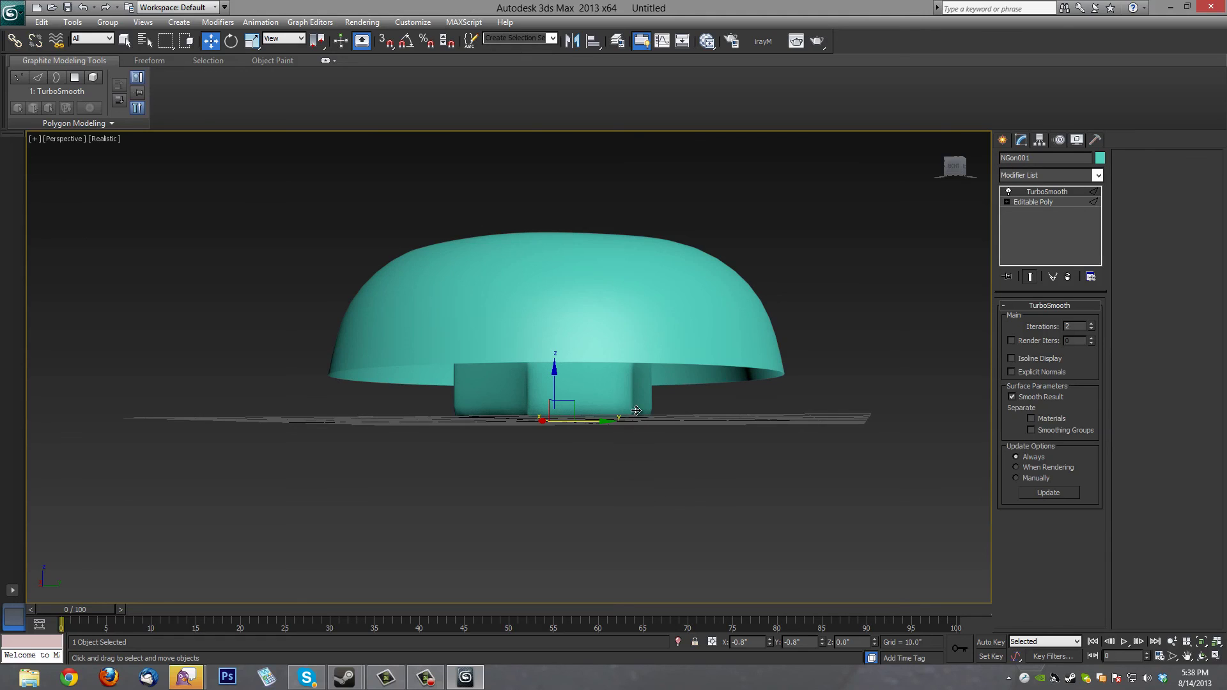
{"action": "middle_click_drag", "start_coordinate": [636, 410], "coordinate": [713, 454], "text": "alt"}
{"action": "middle_click_drag", "start_coordinate": [596, 451], "coordinate": [637, 464], "text": "alt"}
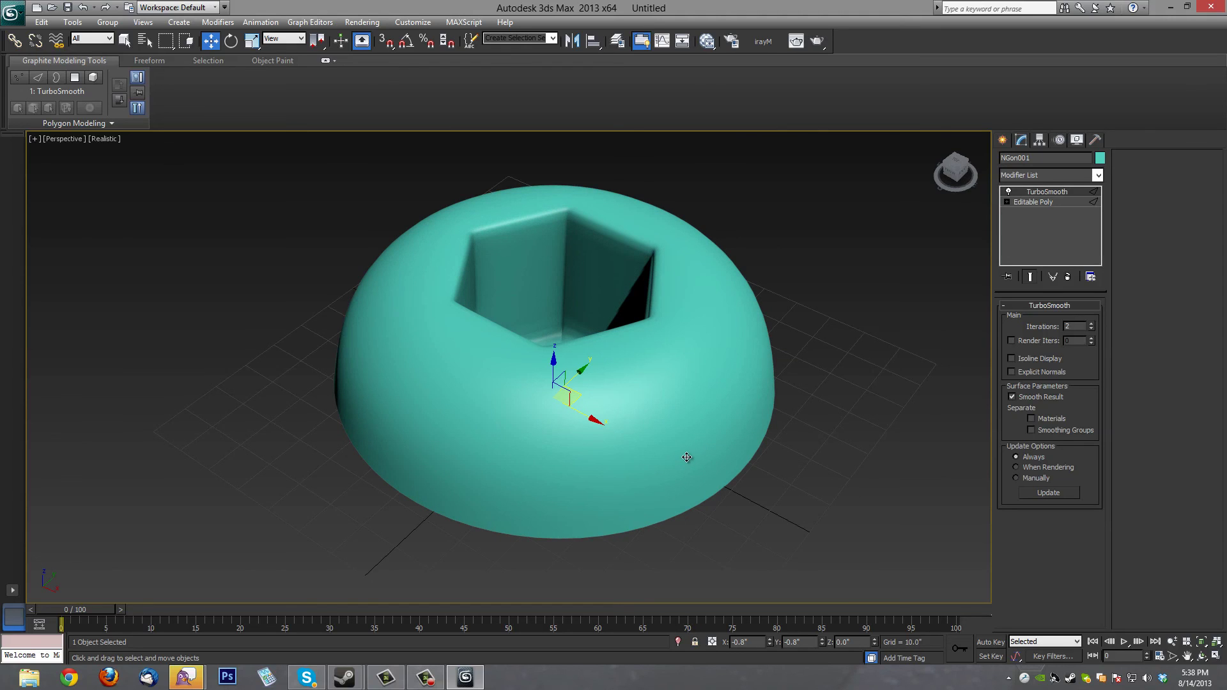
{"action": "middle_click_drag", "start_coordinate": [715, 447], "coordinate": [651, 424], "text": "alt"}
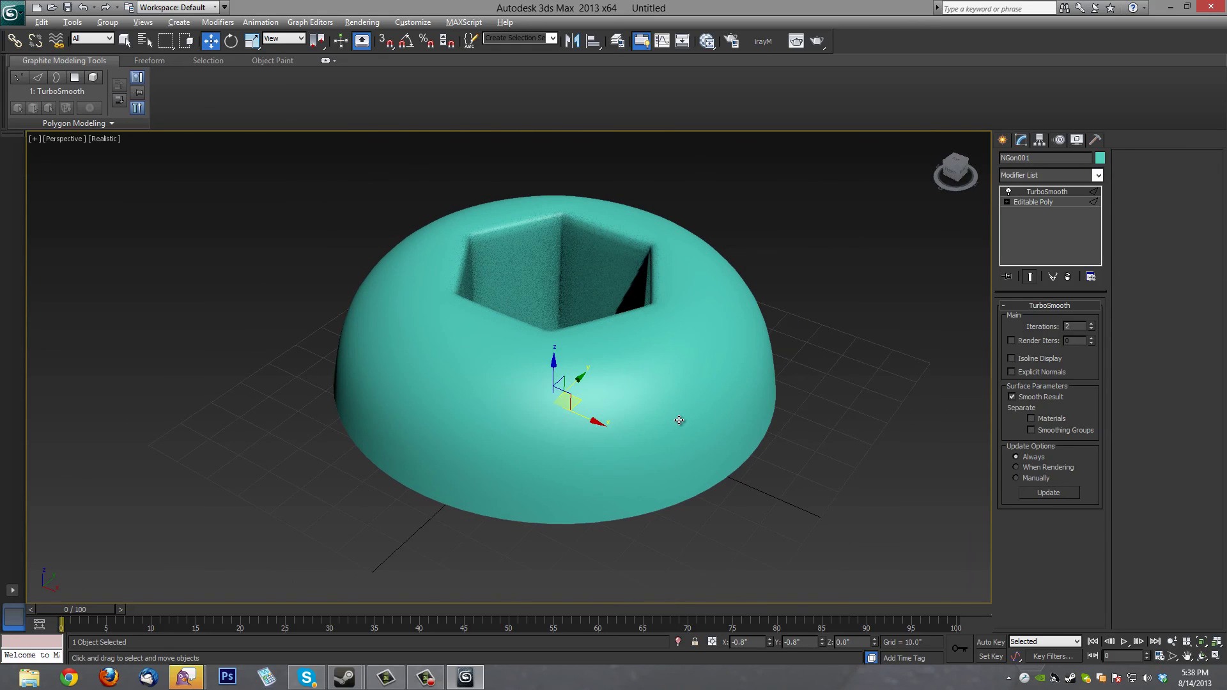
{"action": "key", "text": "alt"}
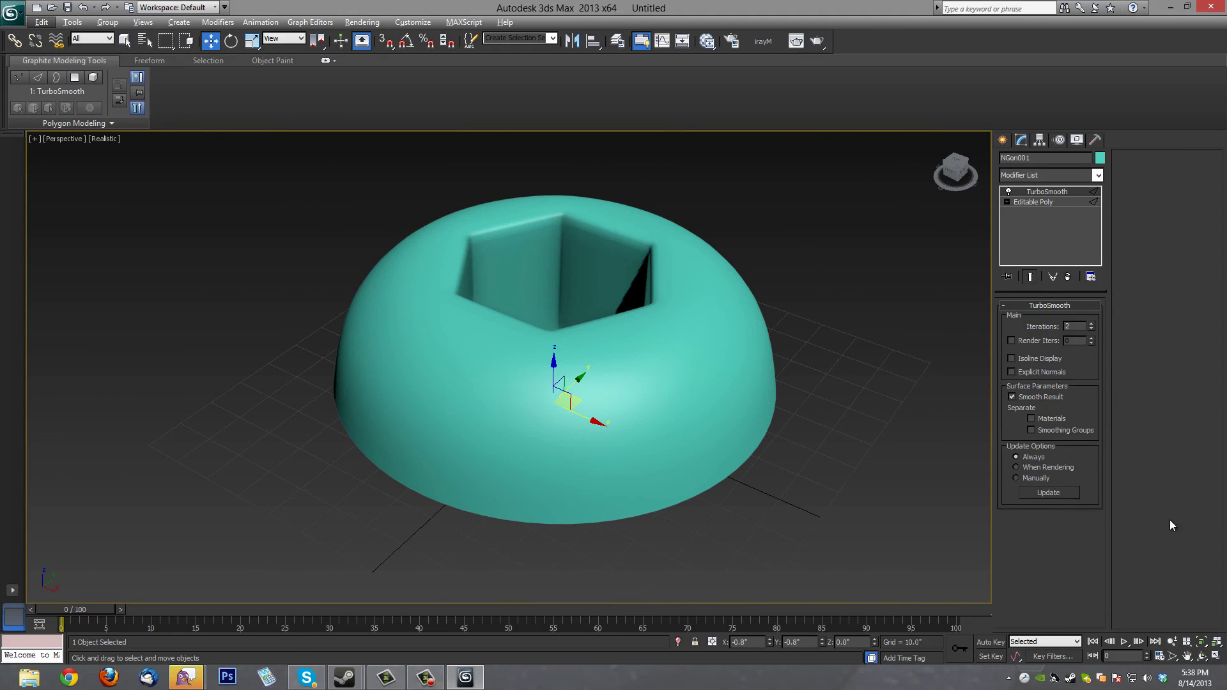